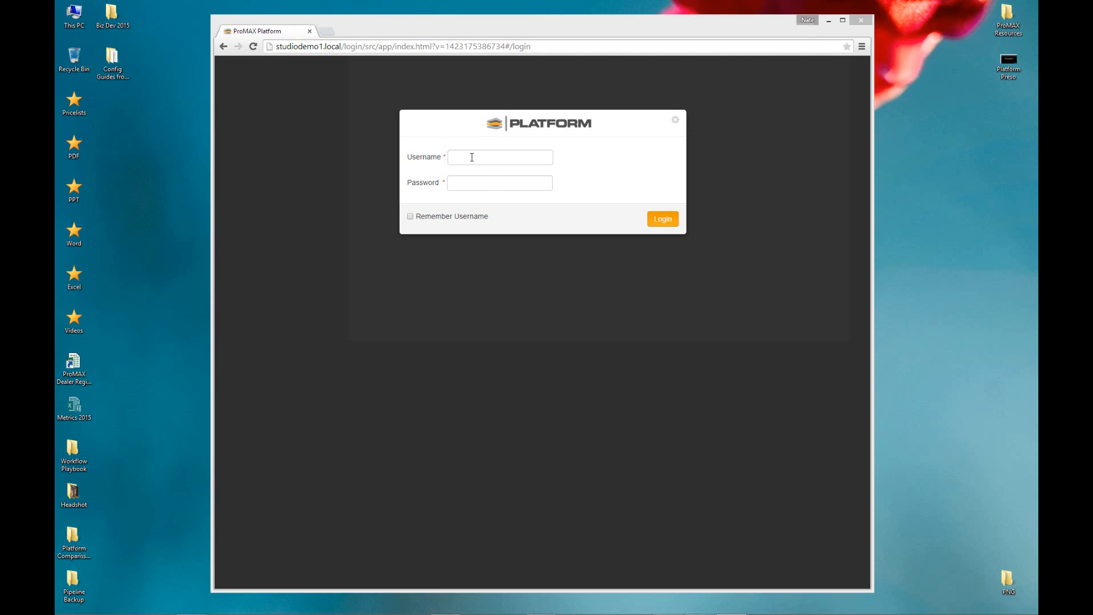
Step: Log in to the Platform page with the username Admin and the account password
{"action": "left_click_drag", "start_coordinate": [462, 27], "coordinate": [471, 29]}
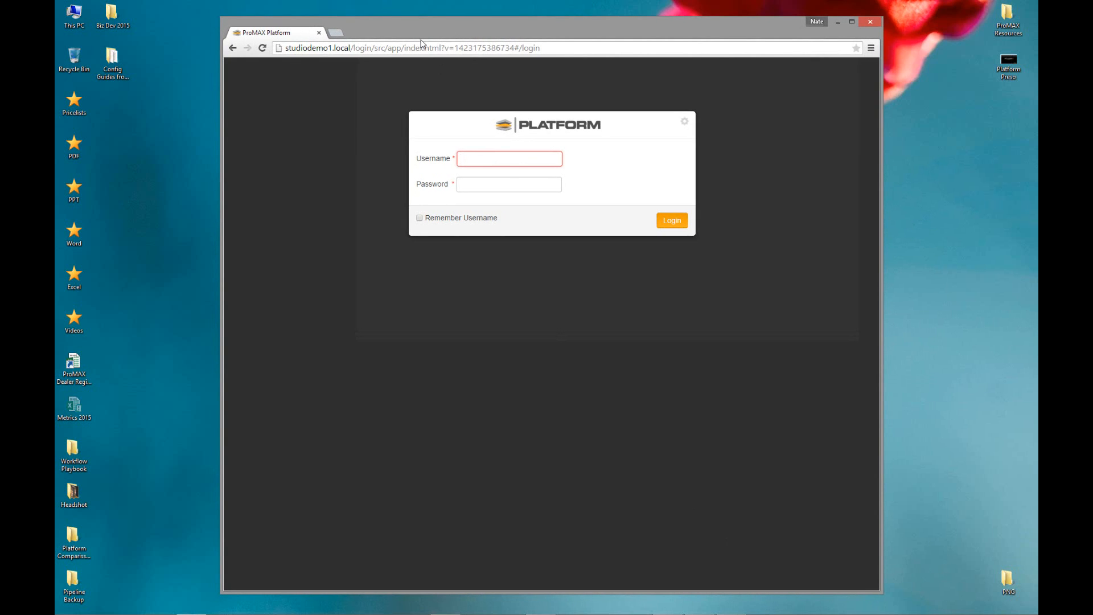
{"action": "left_click_drag", "start_coordinate": [422, 29], "coordinate": [407, 23]}
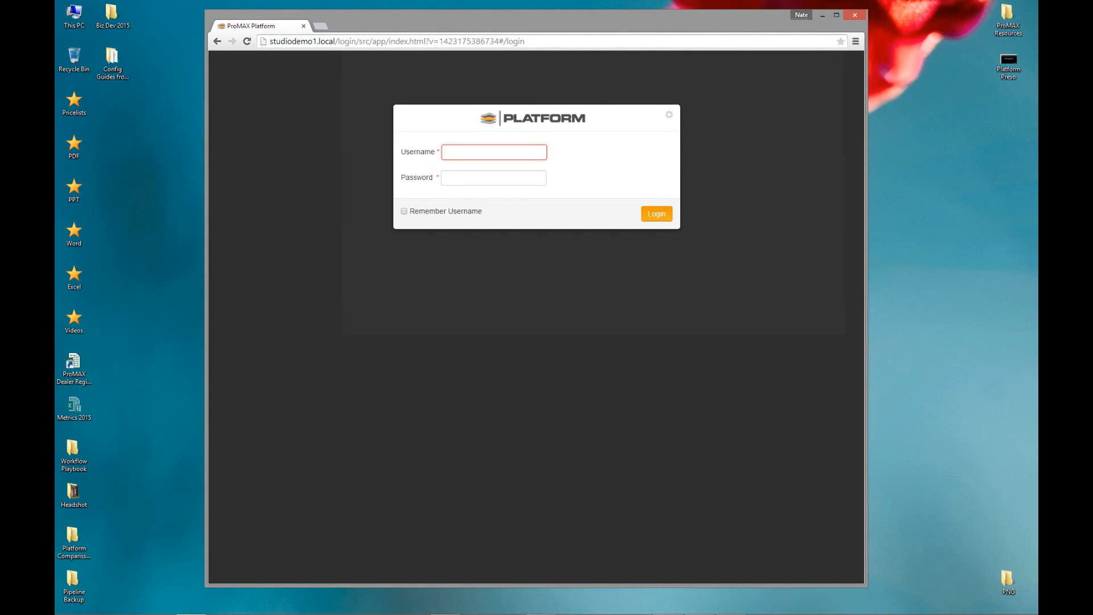
{"action": "mouse_move", "coordinate": [272, 614]}
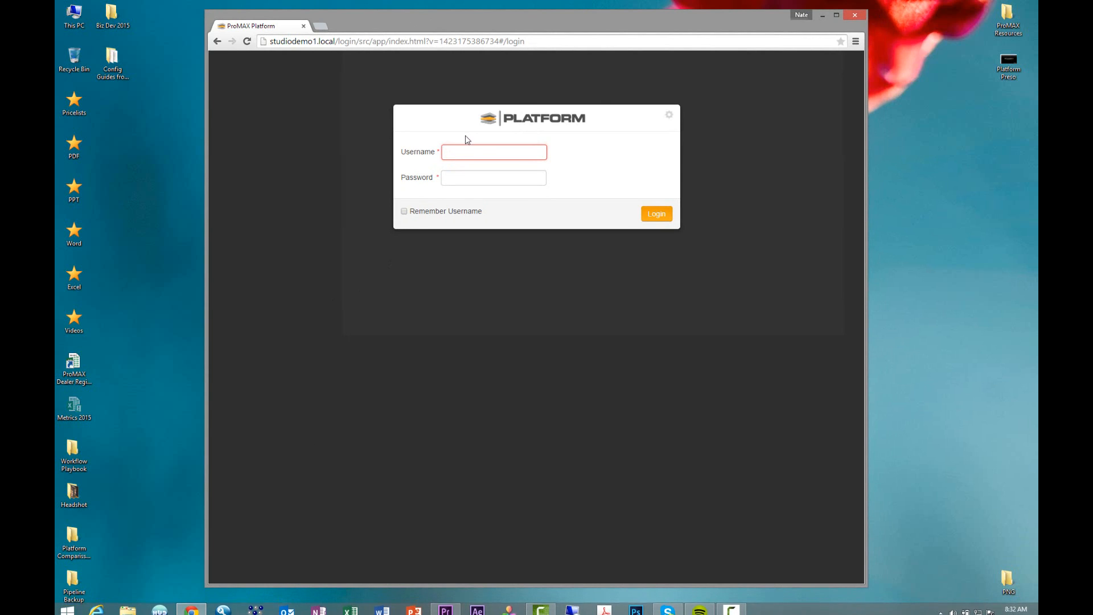
{"action": "type", "text": "Admin"}
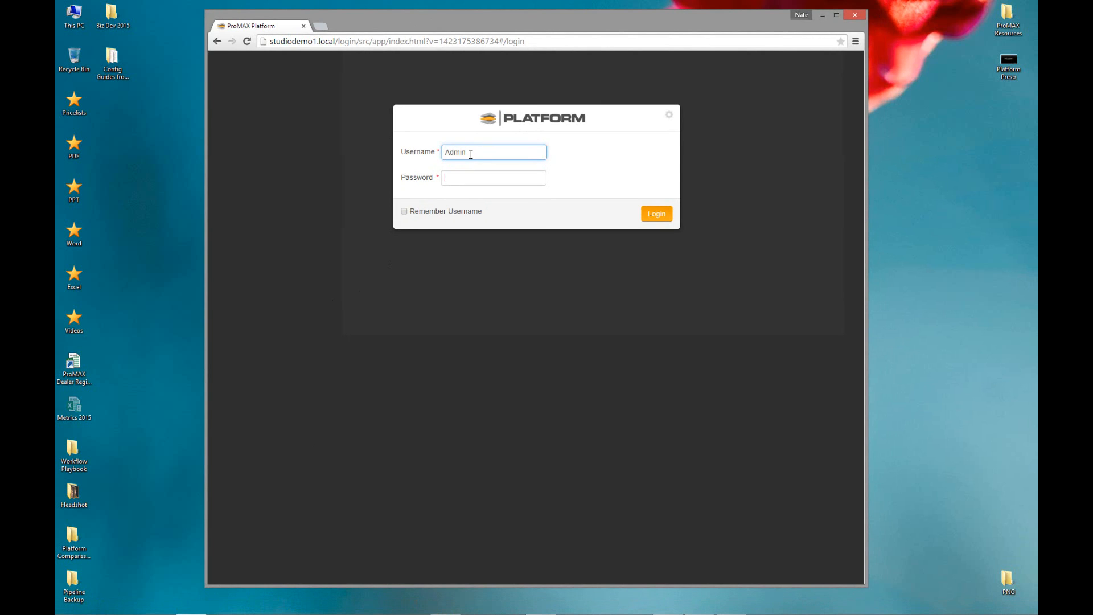
{"action": "key", "text": "Tab"}
{"action": "type", "text": "••••••••"}
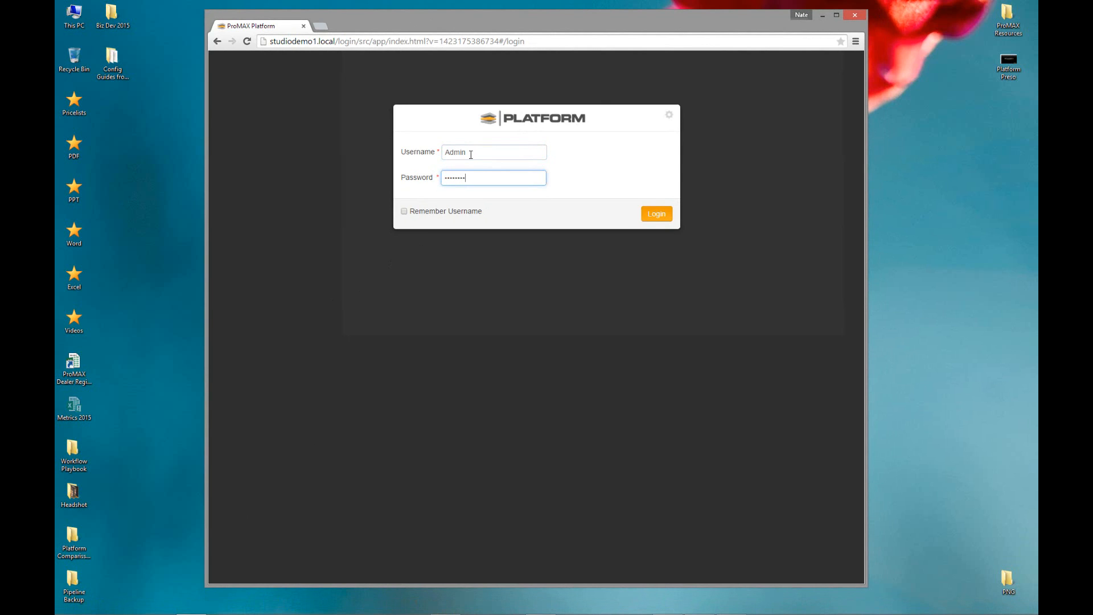
{"action": "key", "text": "Return"}
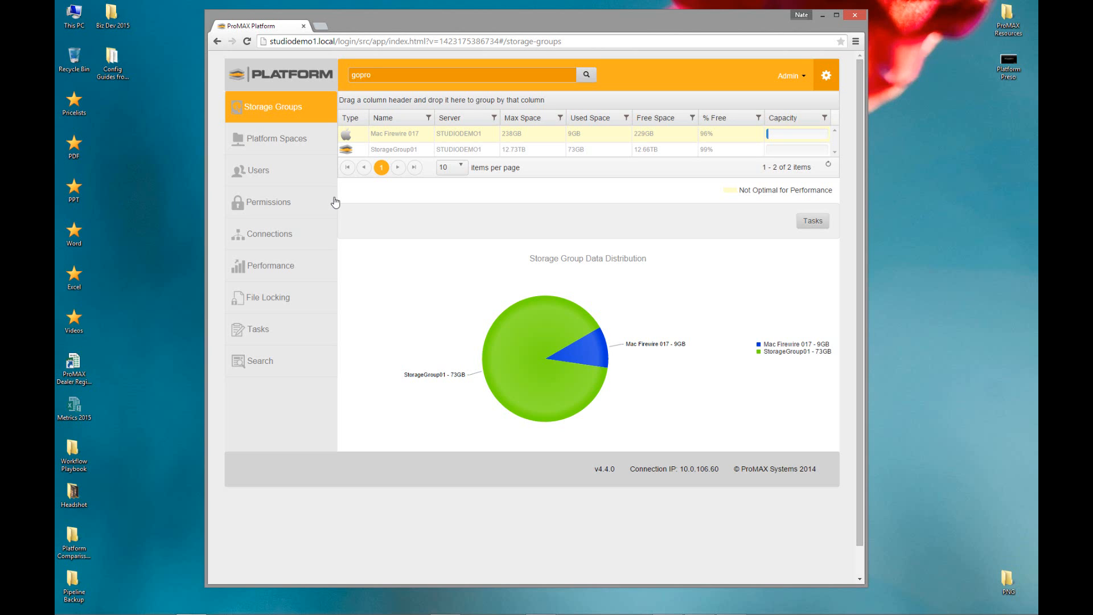
Step: Clear the search term from the search field
{"action": "key", "text": "BackSpace"}
{"action": "key", "text": "BackSpace"}
{"action": "key", "text": "BackSpace"}
{"action": "key", "text": "BackSpace"}
{"action": "key", "text": "BackSpace"}
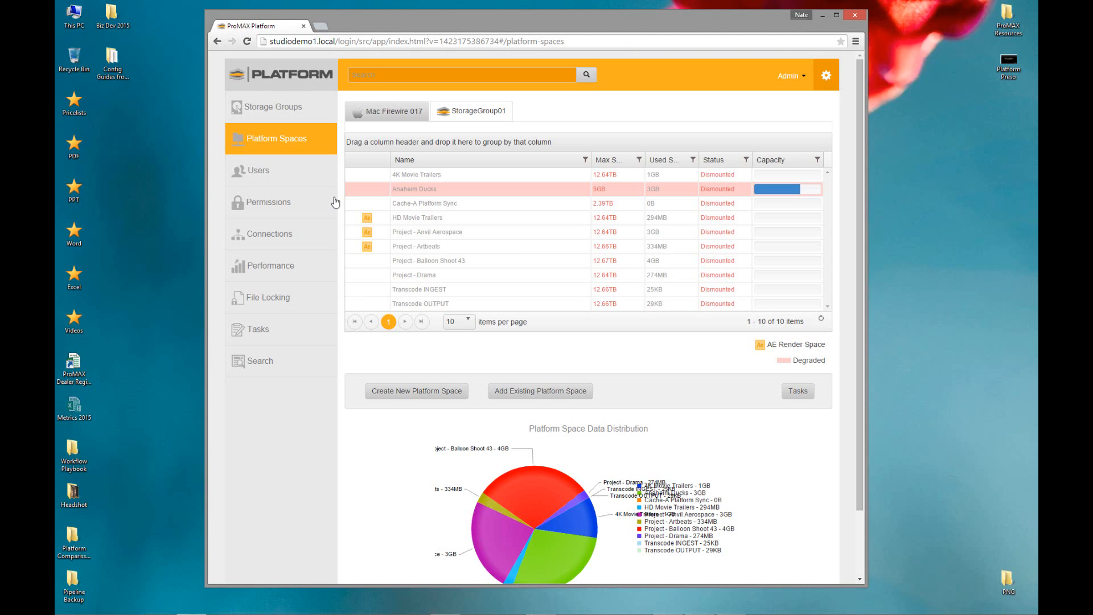
Step: Mount the Anaheim Ducks platform space and open its network drive in File Explorer
{"action": "left_click", "coordinate": [414, 189]}
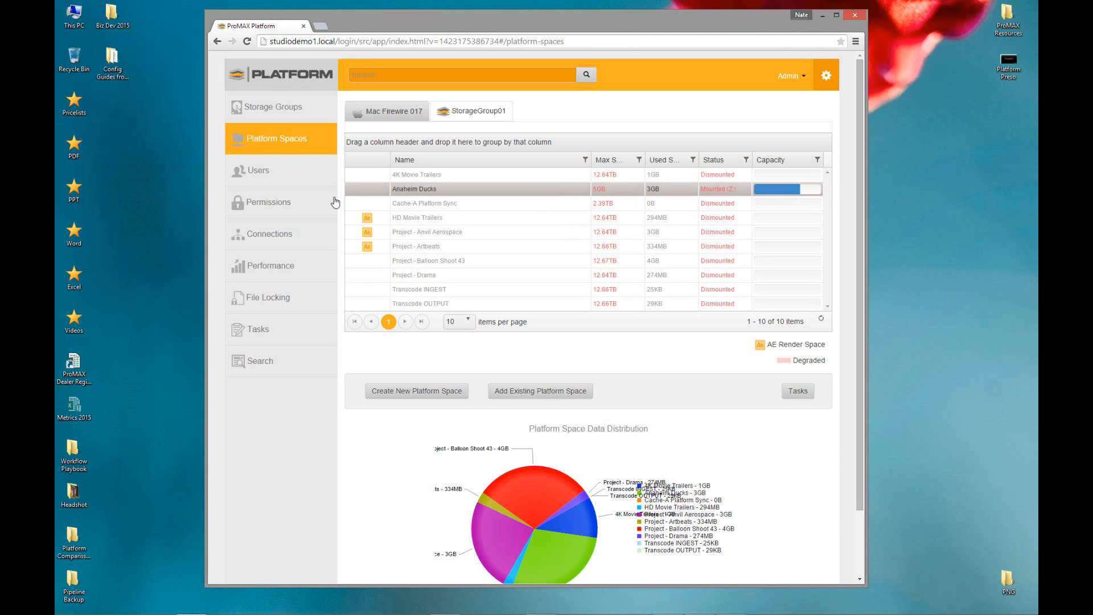
{"action": "double_click", "coordinate": [74, 16]}
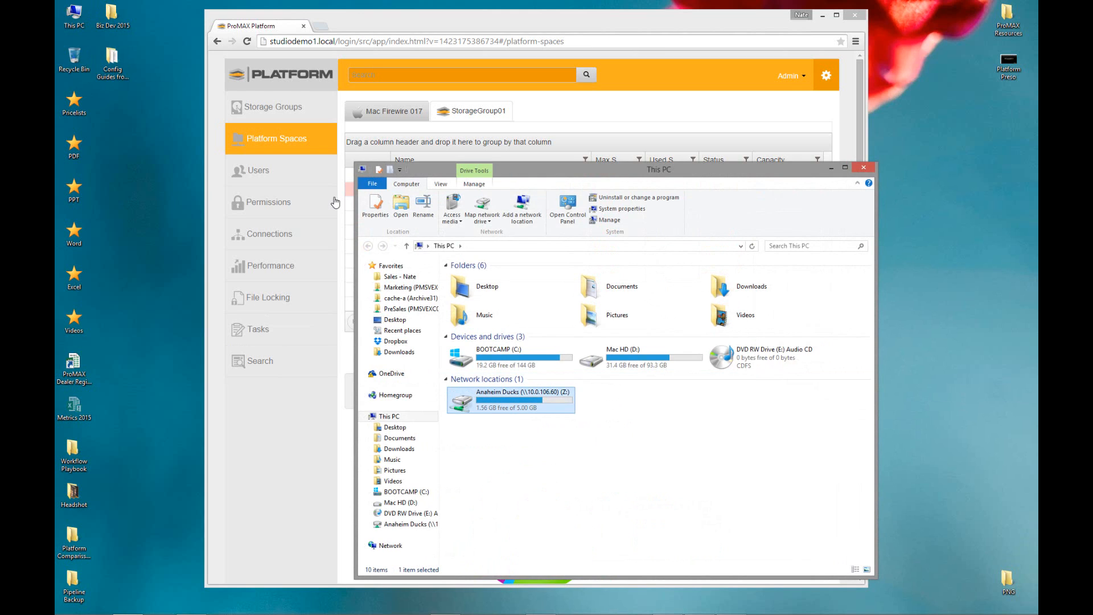
{"action": "key", "text": "Return"}
Step: Look through the folders and project files on the Anaheim Ducks drive, and close the File Explorer window
{"action": "key", "text": "Down"}
{"action": "key", "text": "Down"}
{"action": "key", "text": "Down"}
{"action": "key", "text": "Down"}
{"action": "key", "text": "Down"}
{"action": "key", "text": "Down"}
{"action": "key", "text": "Down"}
{"action": "key", "text": "Down"}
{"action": "key", "text": "Down"}
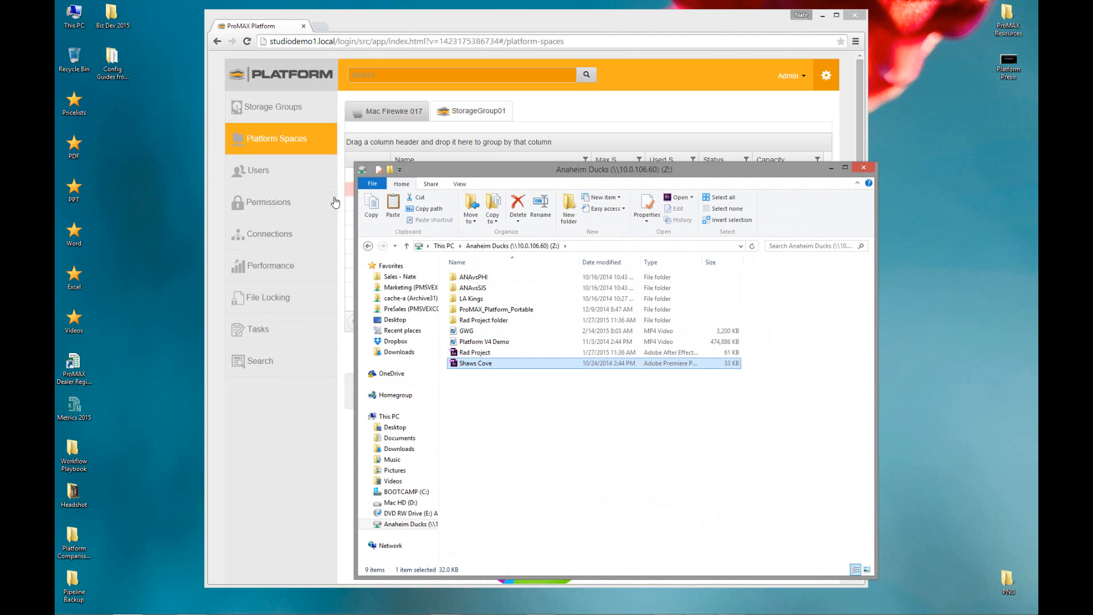
{"action": "key", "text": "Up"}
{"action": "key", "text": "Up"}
{"action": "key", "text": "Up"}
{"action": "key", "text": "Up"}
{"action": "key", "text": "Up"}
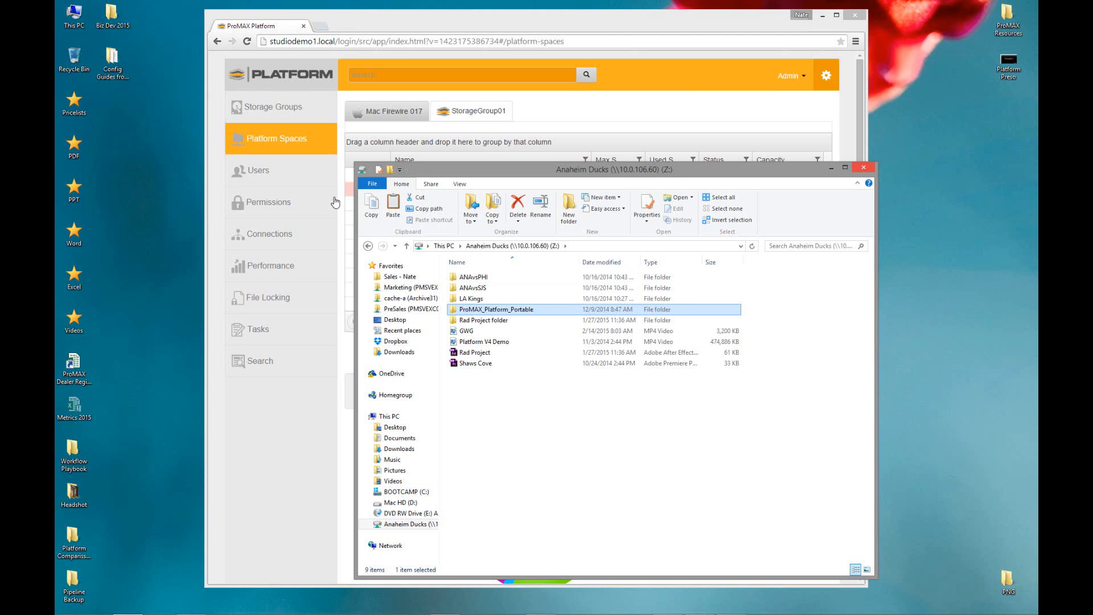
{"action": "left_click", "coordinate": [864, 167]}
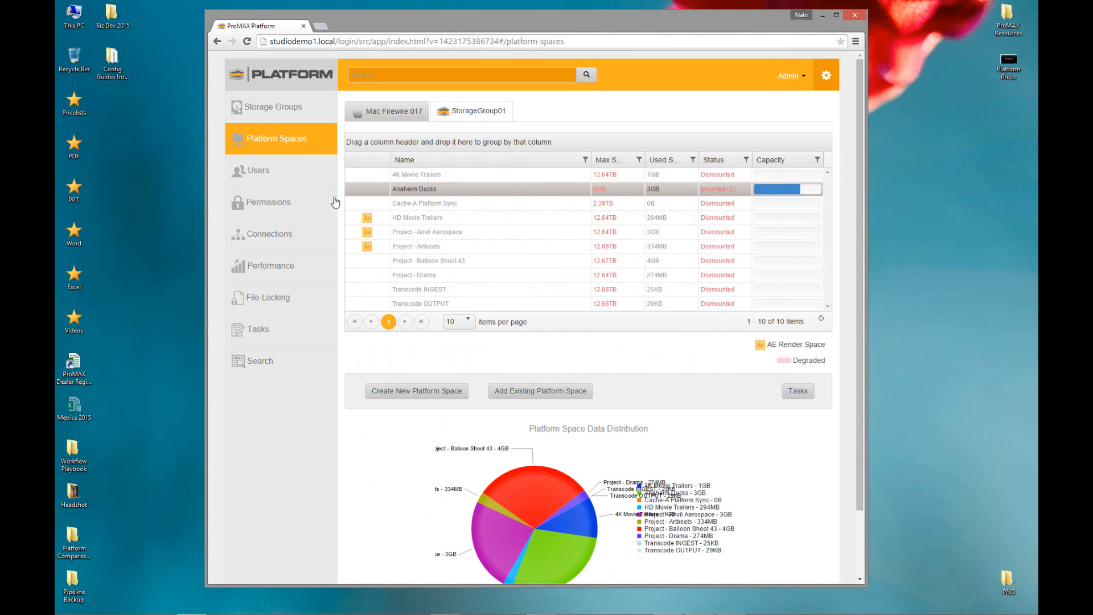
Step: Check the Anaheim Ducks drive's free space and total size in This PC
{"action": "double_click", "coordinate": [74, 17]}
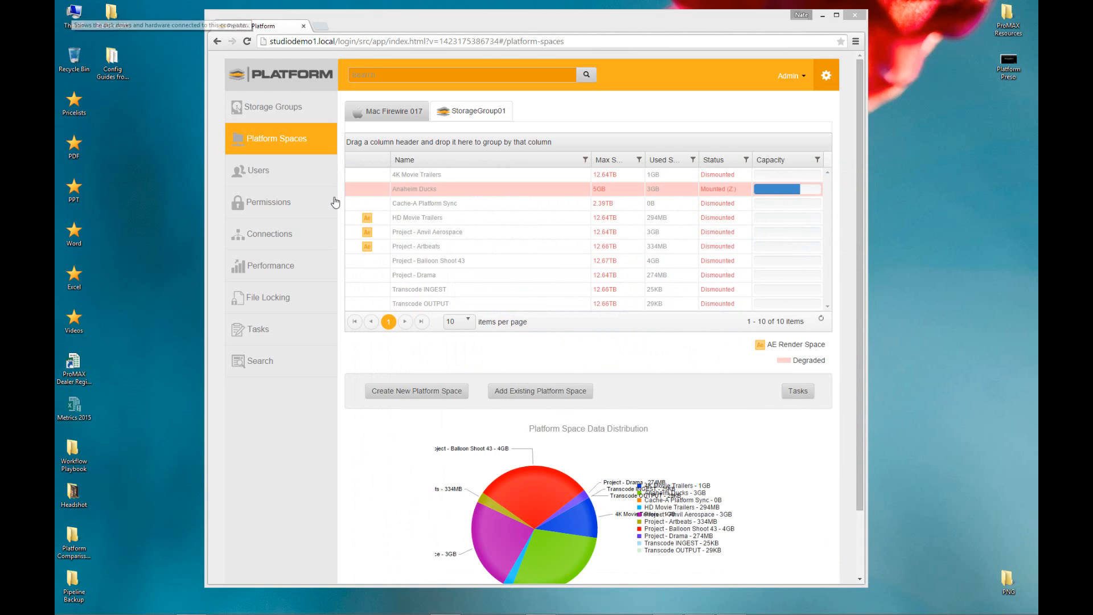
{"action": "left_click", "coordinate": [510, 399]}
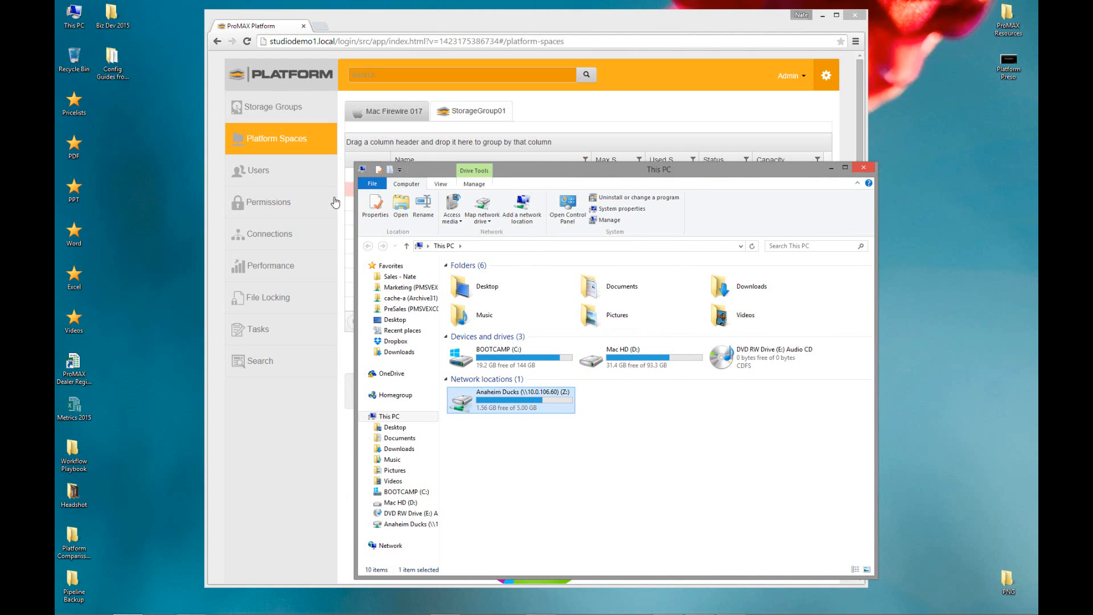
{"action": "left_click", "coordinate": [863, 167]}
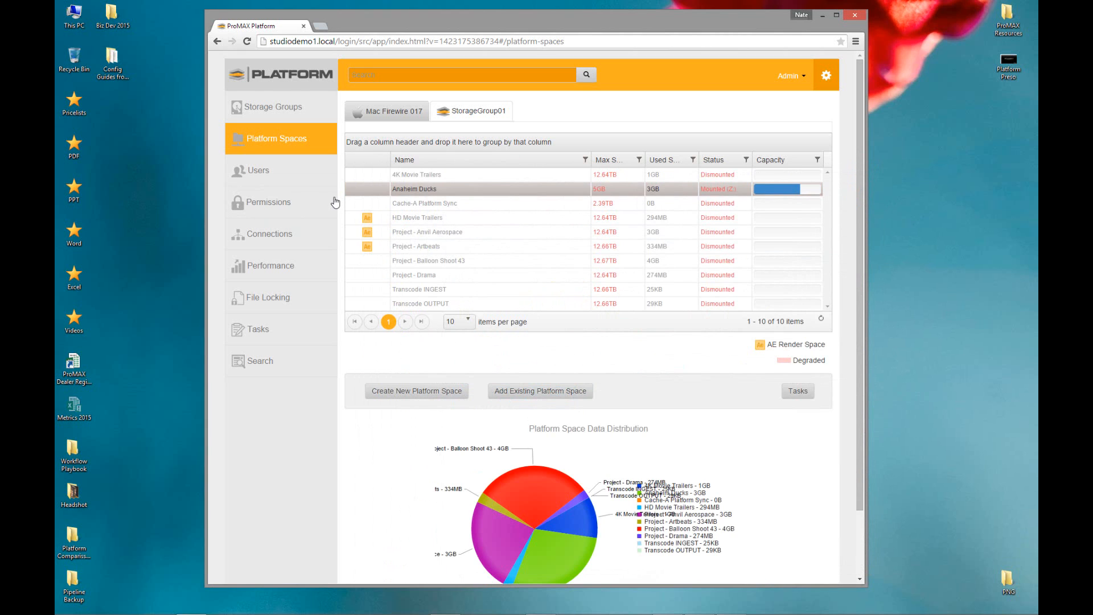
Step: Set the Anaheim Ducks platform space's maximum size to 100 GB
{"action": "left_click", "coordinate": [599, 189]}
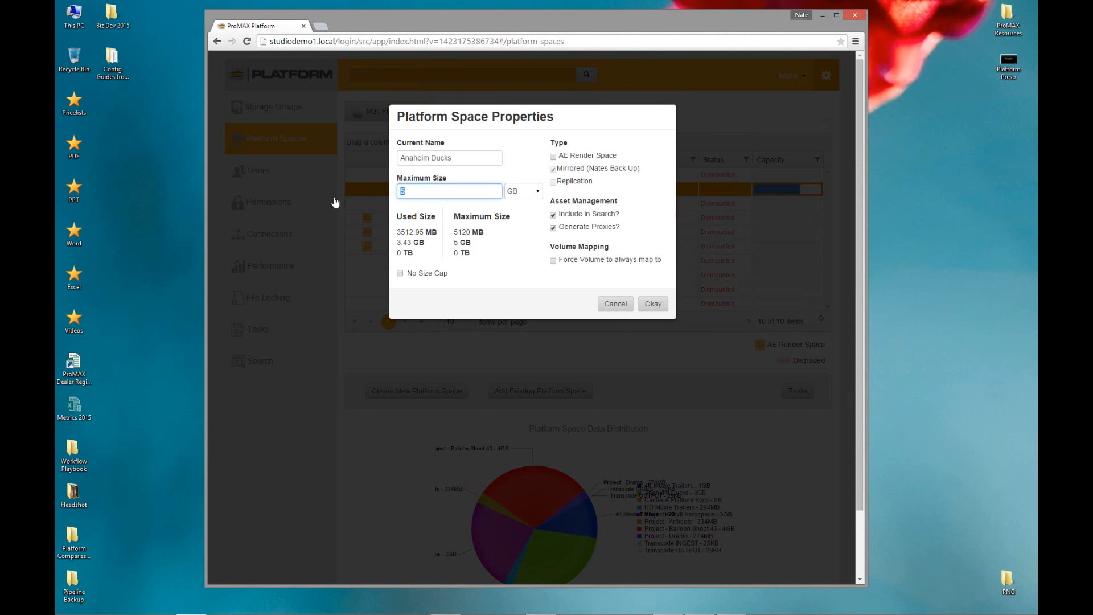
{"action": "type", "text": "100"}
{"action": "key", "text": "Return"}
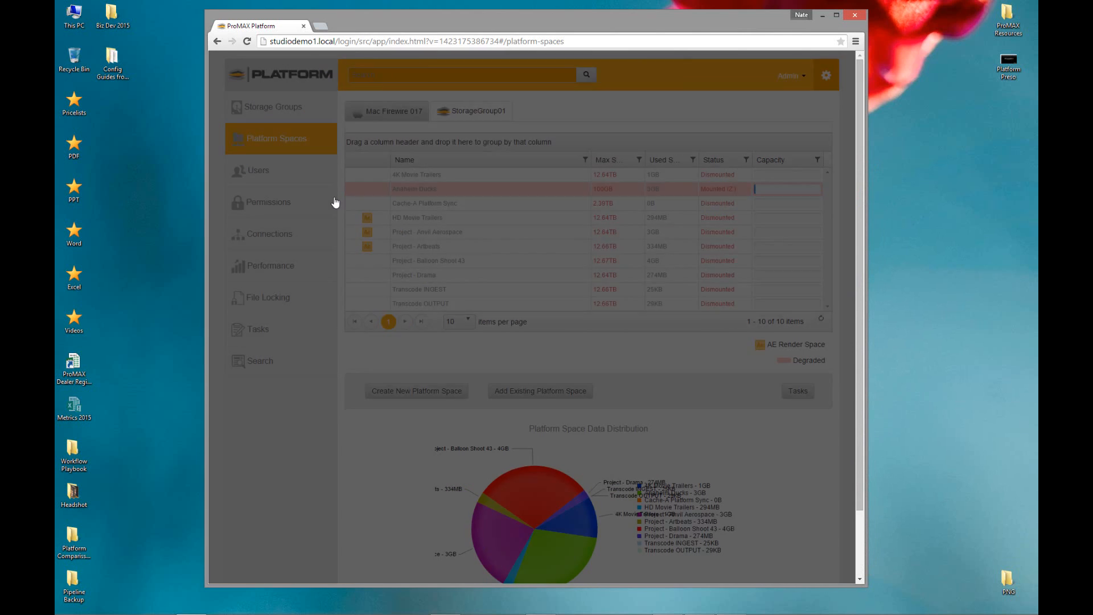
Step: Check the Anaheim Ducks drive's capacity and browse its files in File Explorer
{"action": "key", "text": "super+e"}
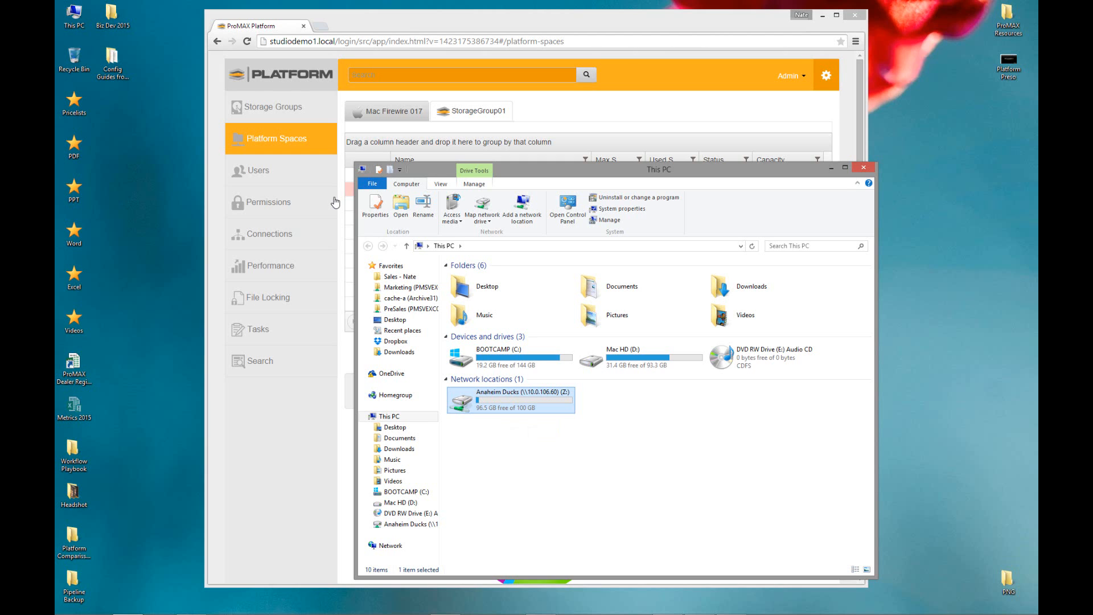
{"action": "key", "text": "Return"}
{"action": "key", "text": "Down"}
{"action": "key", "text": "Down"}
{"action": "key", "text": "Down"}
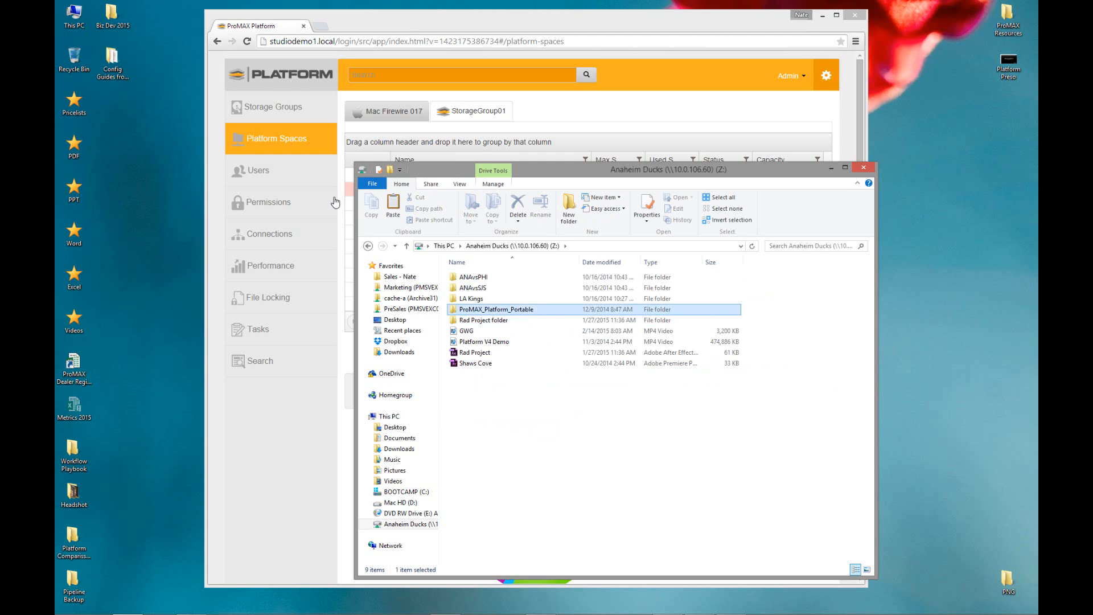
{"action": "key", "text": "Up"}
{"action": "key", "text": "Up"}
{"action": "key", "text": "Down"}
{"action": "key", "text": "Down"}
{"action": "key", "text": "Down"}
{"action": "key", "text": "Down"}
{"action": "key", "text": "Down"}
{"action": "key", "text": "Down"}
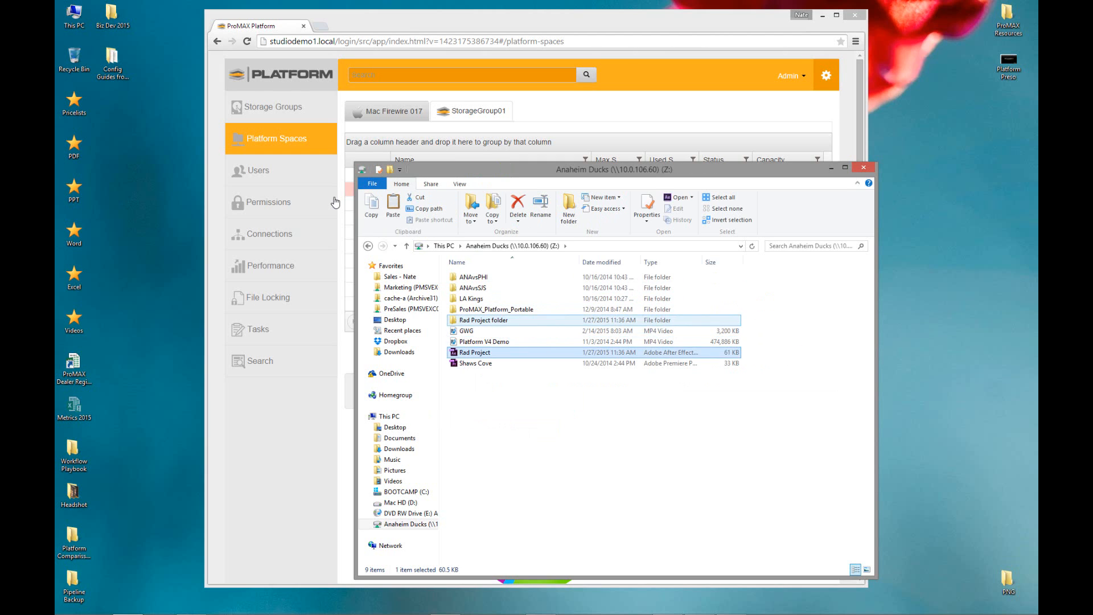
{"action": "key", "text": "Up"}
{"action": "key", "text": "Up"}
{"action": "key", "text": "Down"}
{"action": "key", "text": "Down"}
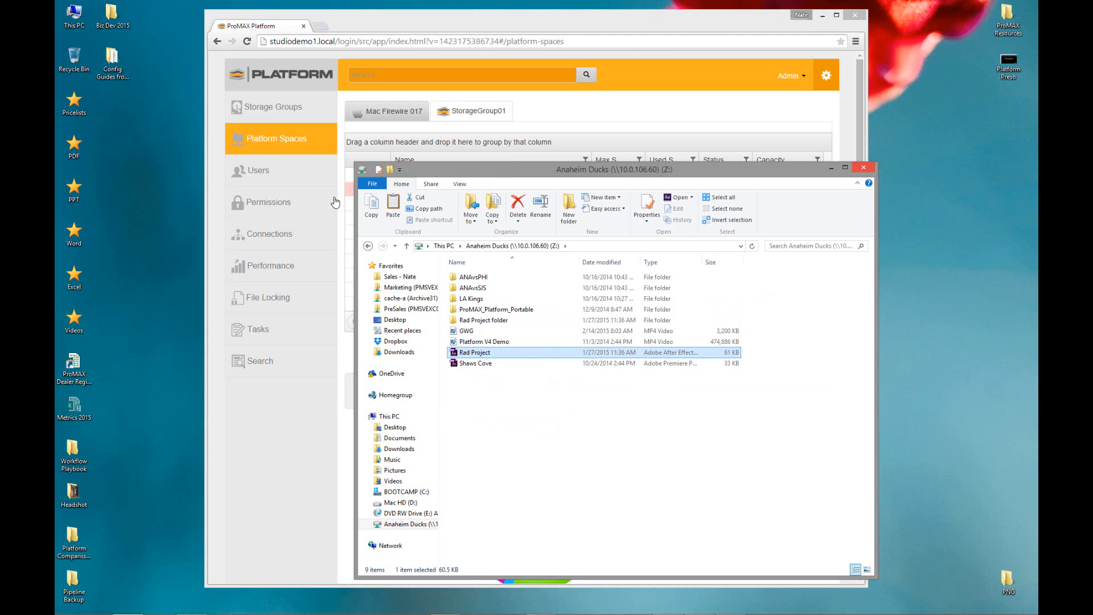
{"action": "key", "text": "alt+F4"}
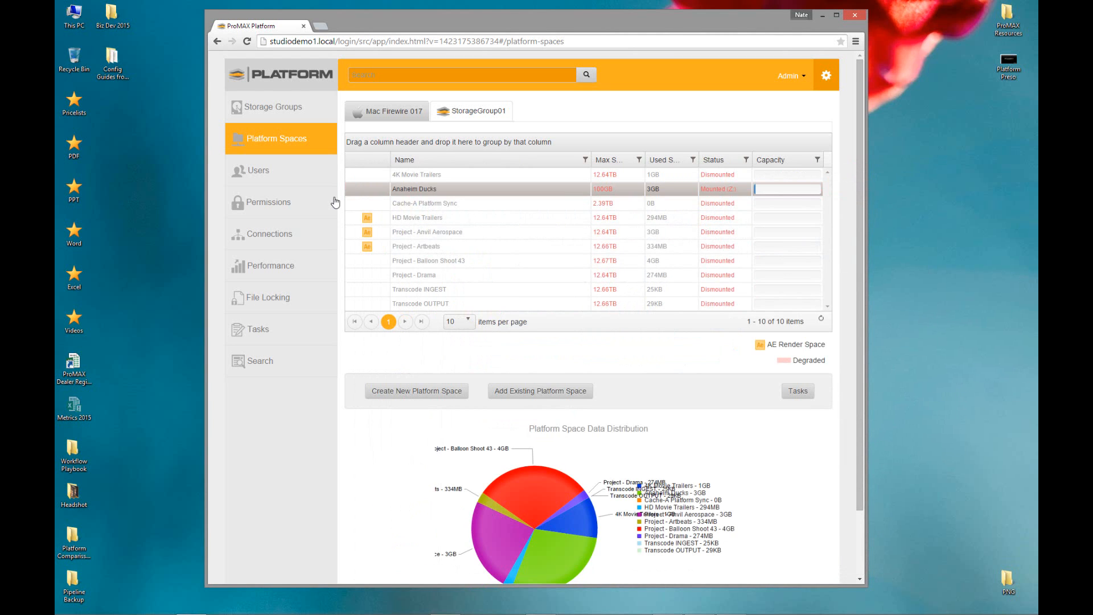
Step: Set the Anaheim Ducks platform space's maximum size to 50 GB
{"action": "left_click", "coordinate": [603, 189]}
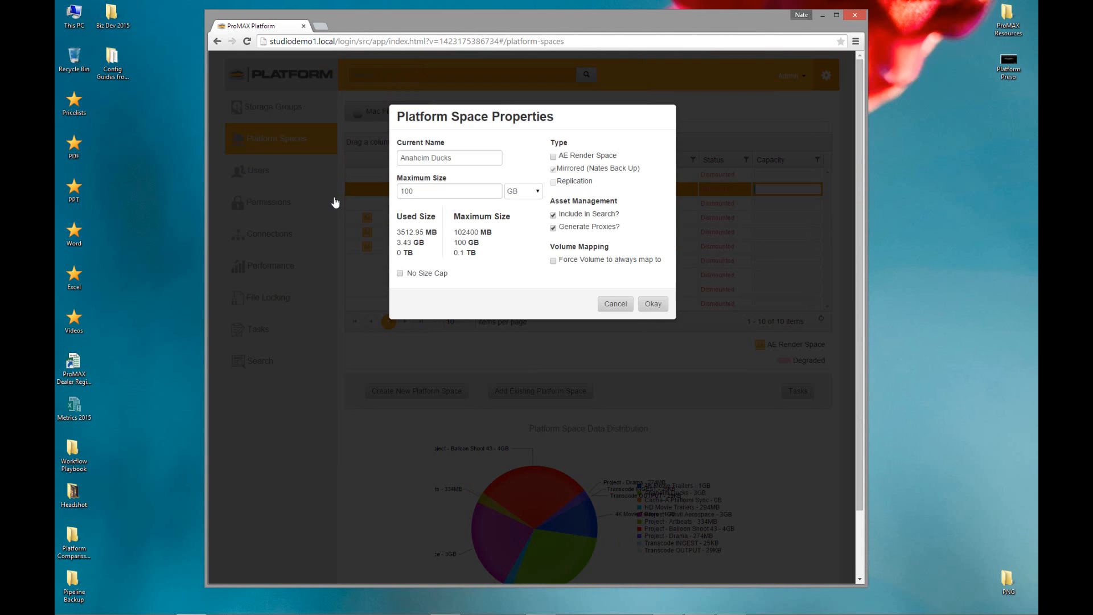
{"action": "key", "text": "ctrl+a"}
{"action": "type", "text": "50"}
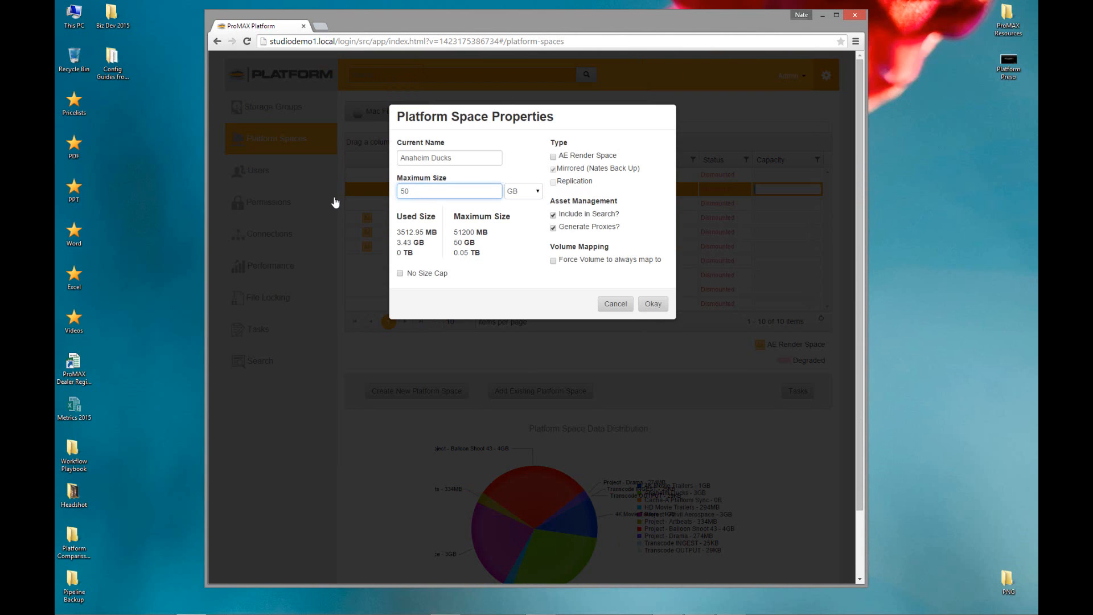
{"action": "key", "text": "Return"}
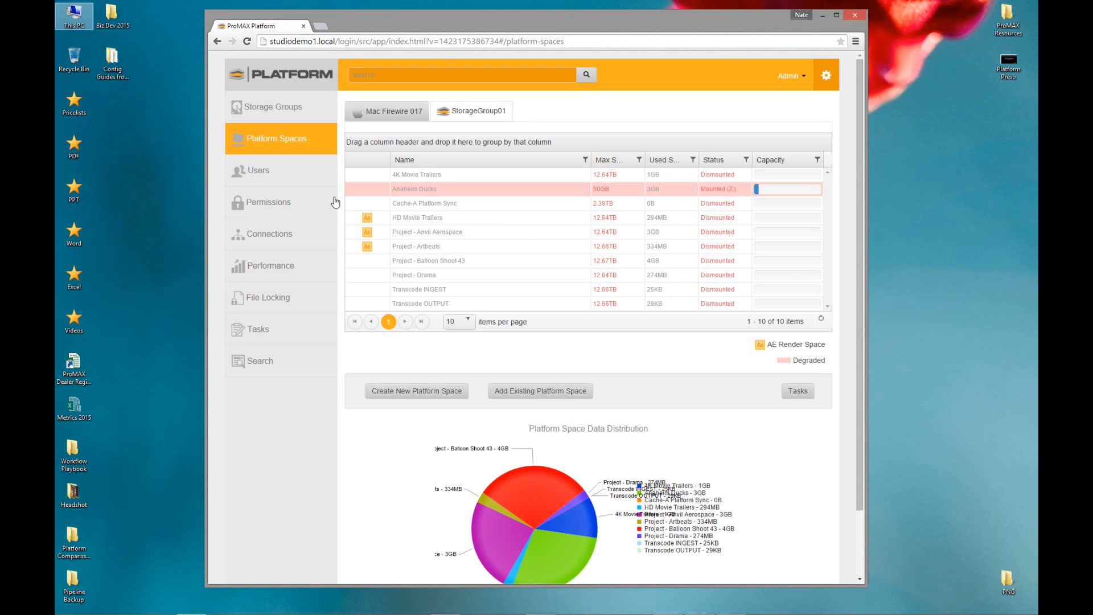
Step: Check the resized Anaheim Ducks drive's capacity in This PC
{"action": "double_click", "coordinate": [76, 16]}
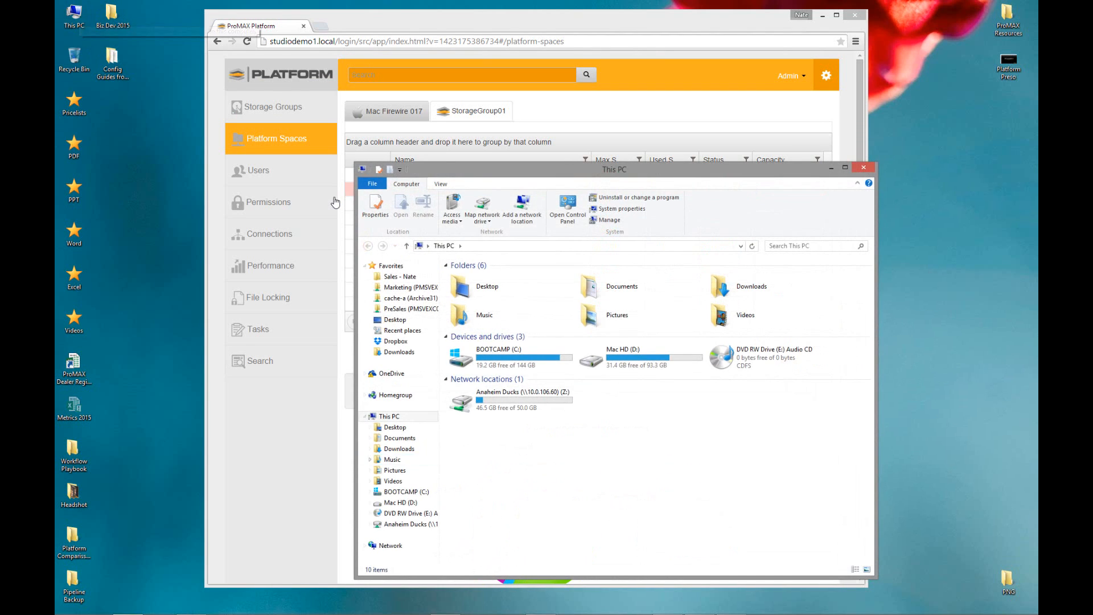
{"action": "left_click", "coordinate": [511, 400]}
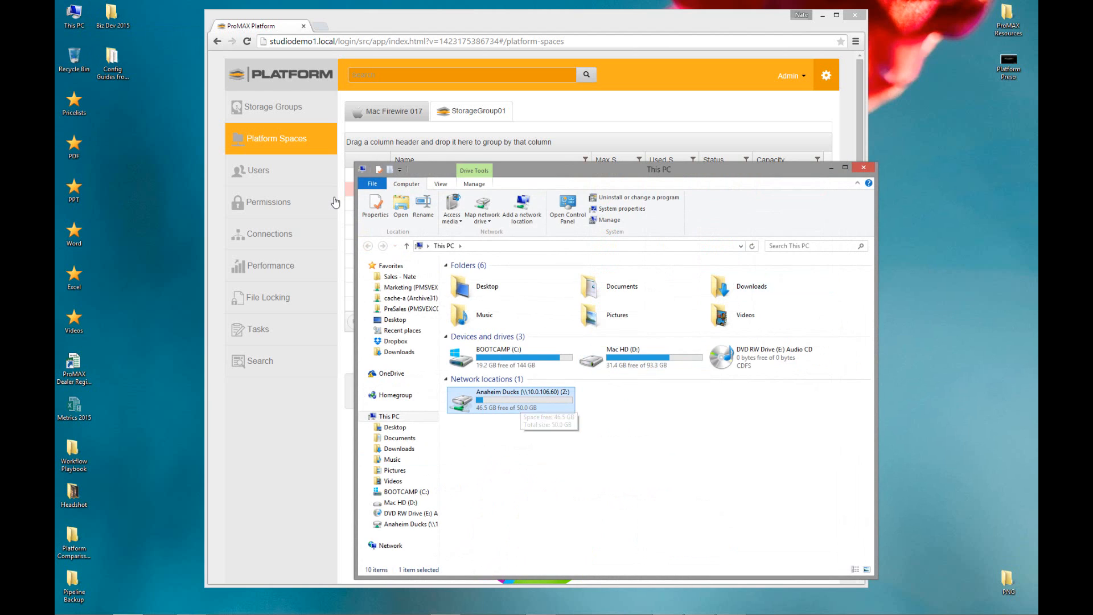
{"action": "left_click", "coordinate": [864, 167]}
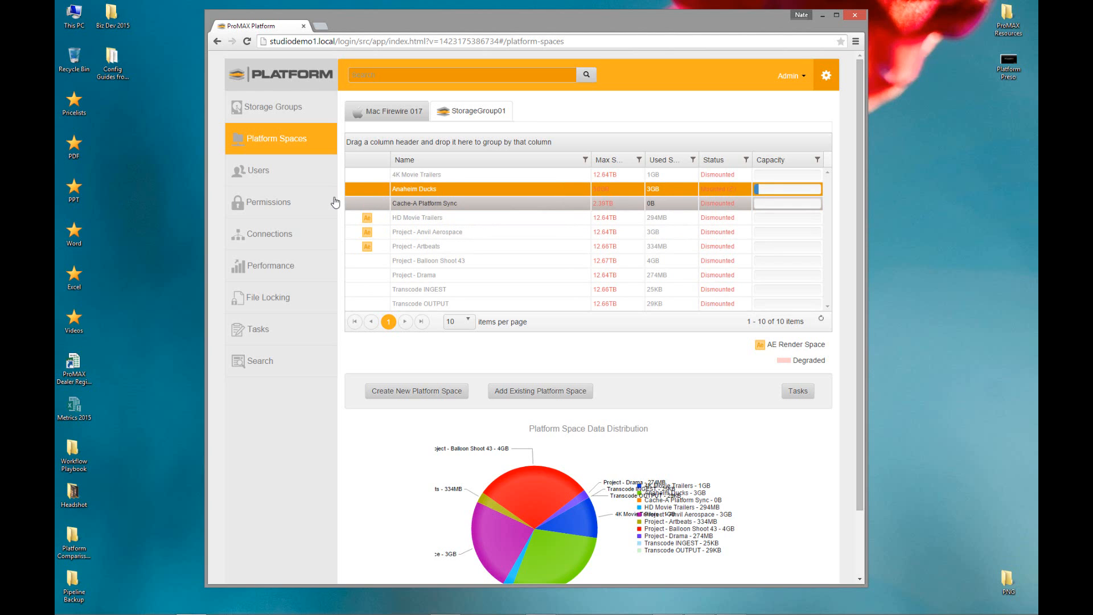
{"action": "left_click", "coordinate": [424, 203]}
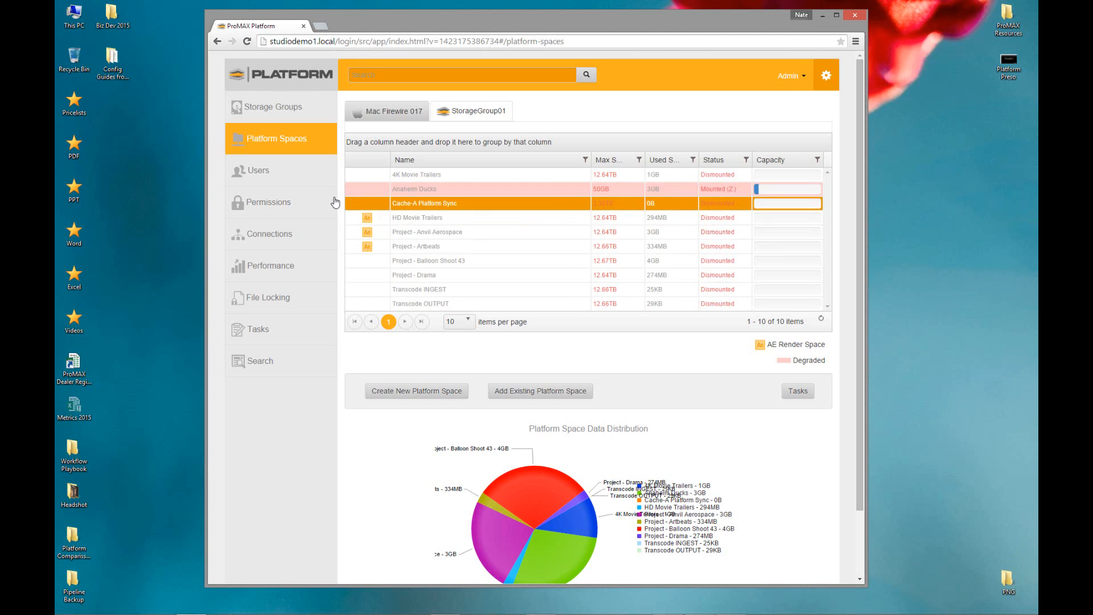
{"action": "left_click", "coordinate": [424, 189]}
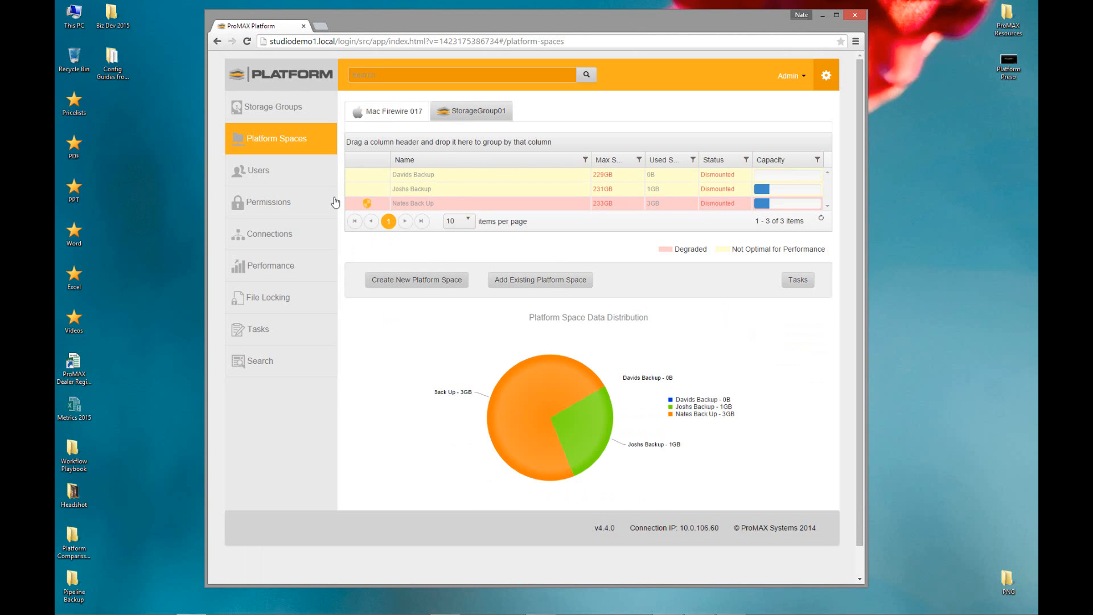
Step: Create a new platform space named Ducks Backup on the Mac Firewire 017 storage group
{"action": "key", "text": "Tab"}
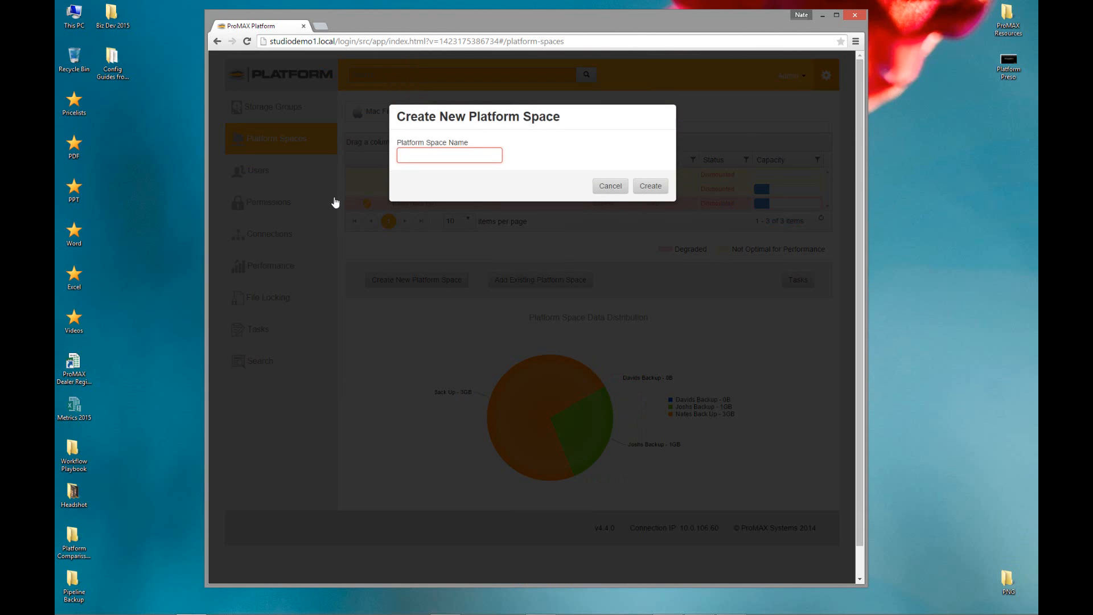
{"action": "type", "text": "Ducks Back"}
{"action": "key", "text": "BackSpace"}
{"action": "type", "text": "up"}
{"action": "key", "text": "Return"}
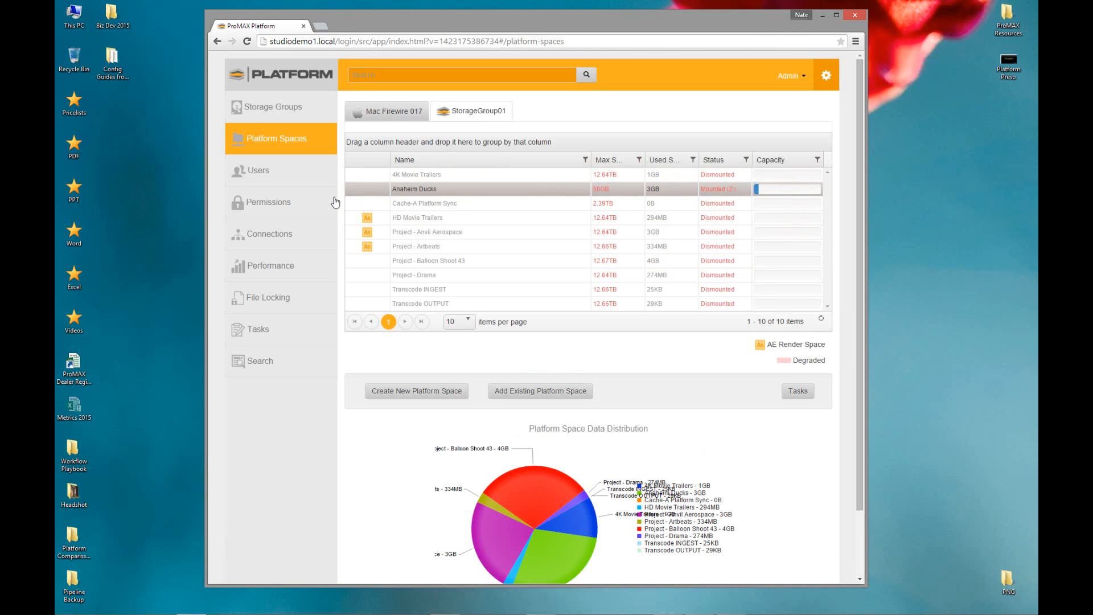
Step: Start a Mirror task for the Anaheim Ducks platform space with Ducks Backup as the target platform space
{"action": "right_click", "coordinate": [519, 189]}
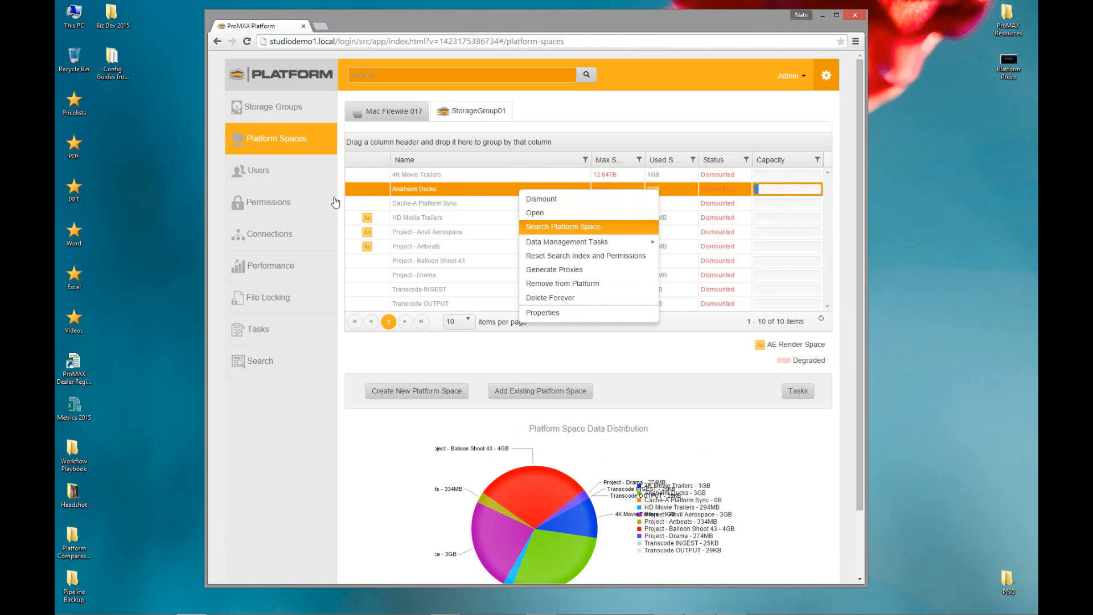
{"action": "mouse_move", "coordinate": [569, 242]}
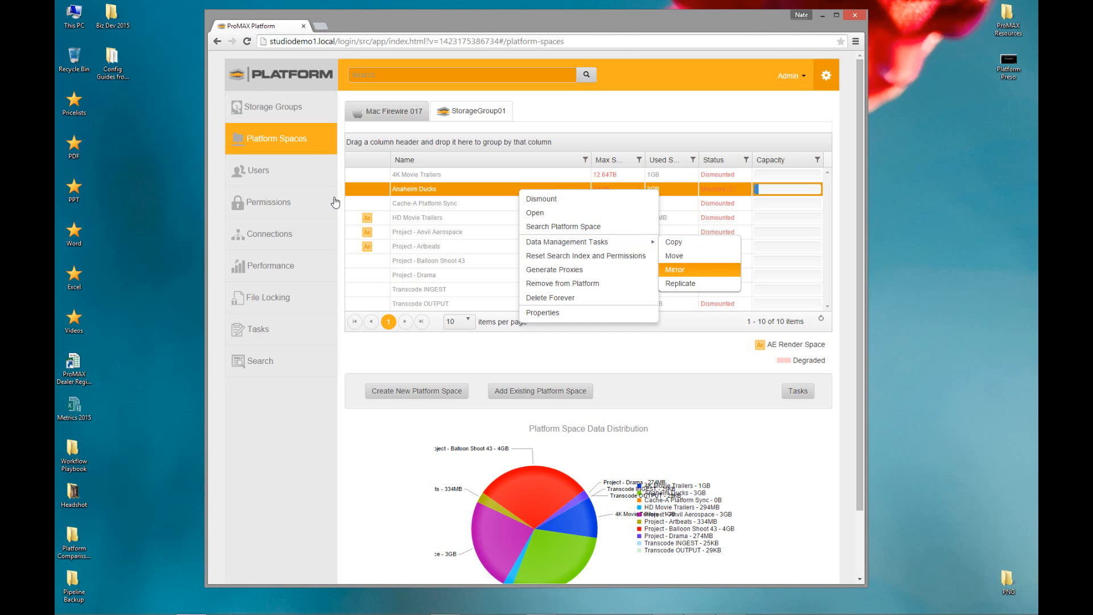
{"action": "left_click", "coordinate": [675, 269]}
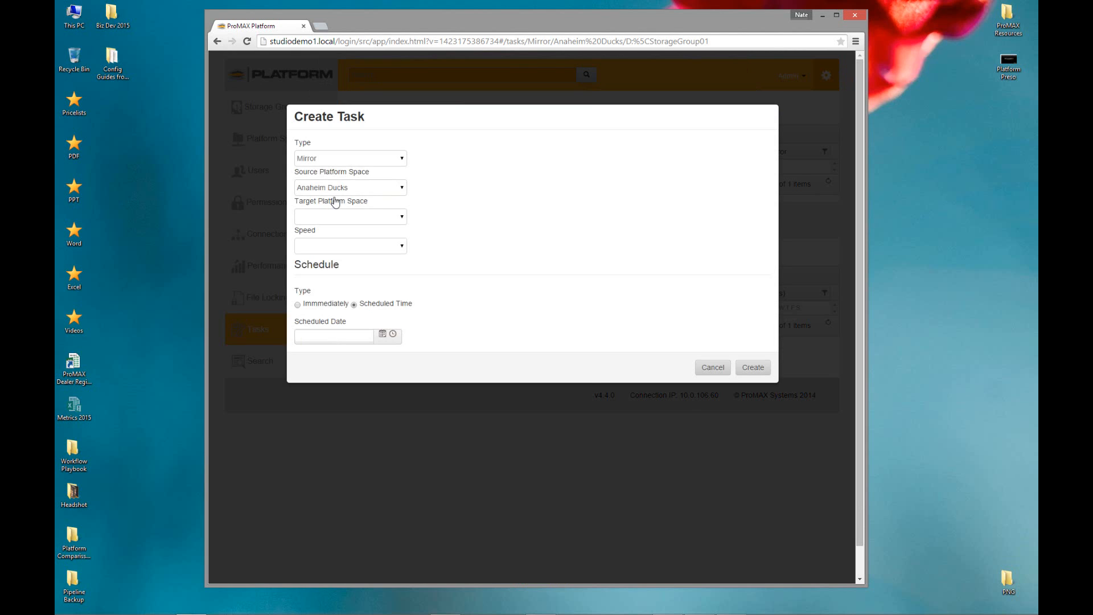
{"action": "left_click", "coordinate": [335, 202]}
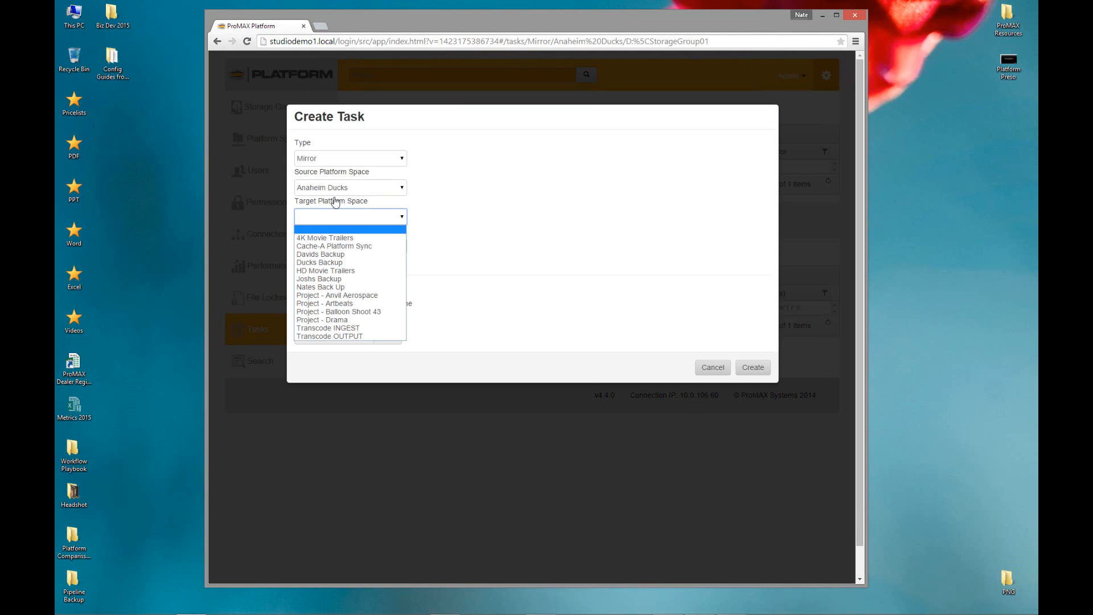
{"action": "key", "text": "Down"}
{"action": "key", "text": "Down"}
{"action": "key", "text": "Down"}
{"action": "key", "text": "Down"}
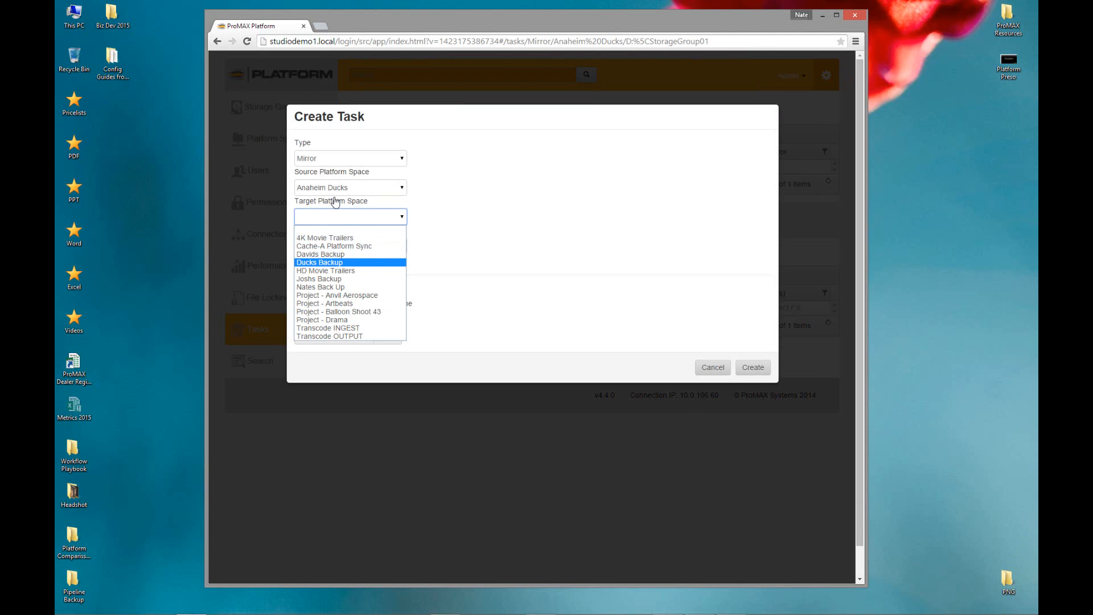
{"action": "key", "text": "Return"}
Step: Set the mirror task's speed to Fast
{"action": "key", "text": "Tab"}
{"action": "key", "text": "alt+Down"}
{"action": "key", "text": "Down"}
{"action": "key", "text": "Down"}
{"action": "key", "text": "Down"}
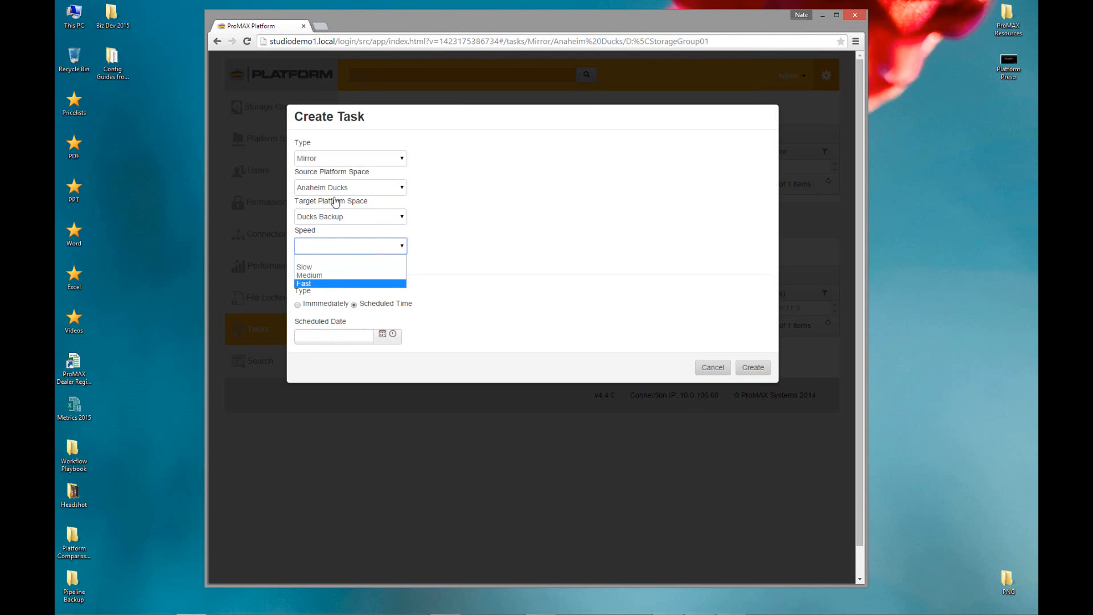
{"action": "key", "text": "Return"}
{"action": "key", "text": "Tab"}
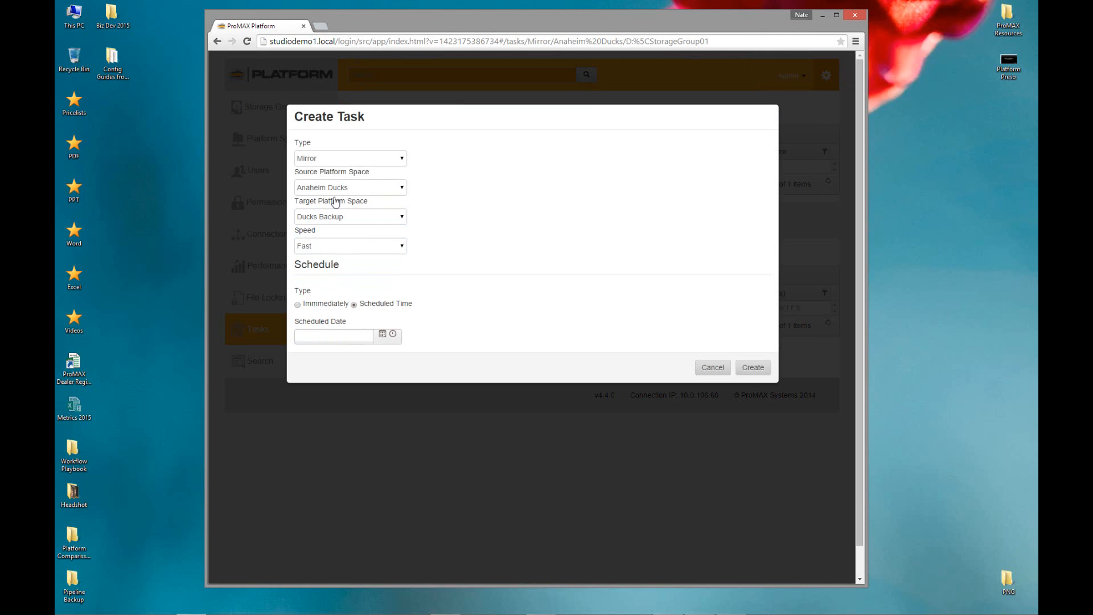
Step: Schedule the mirror task to run immediately and confirm its creation
{"action": "key", "text": "Left"}
{"action": "key", "text": "Tab"}
{"action": "key", "text": "Tab"}
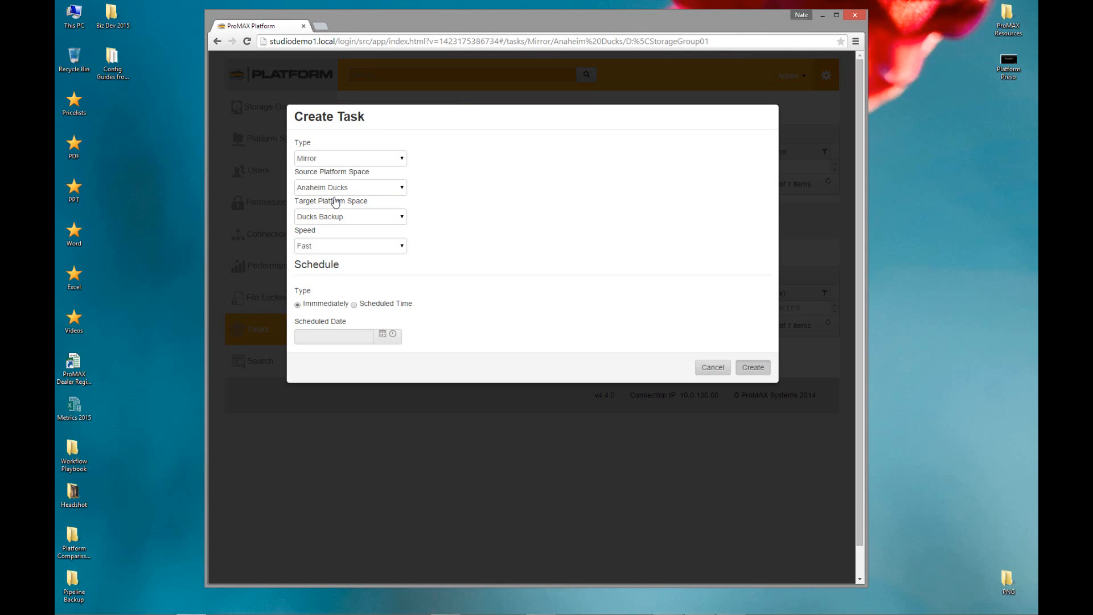
{"action": "key", "text": "Return"}
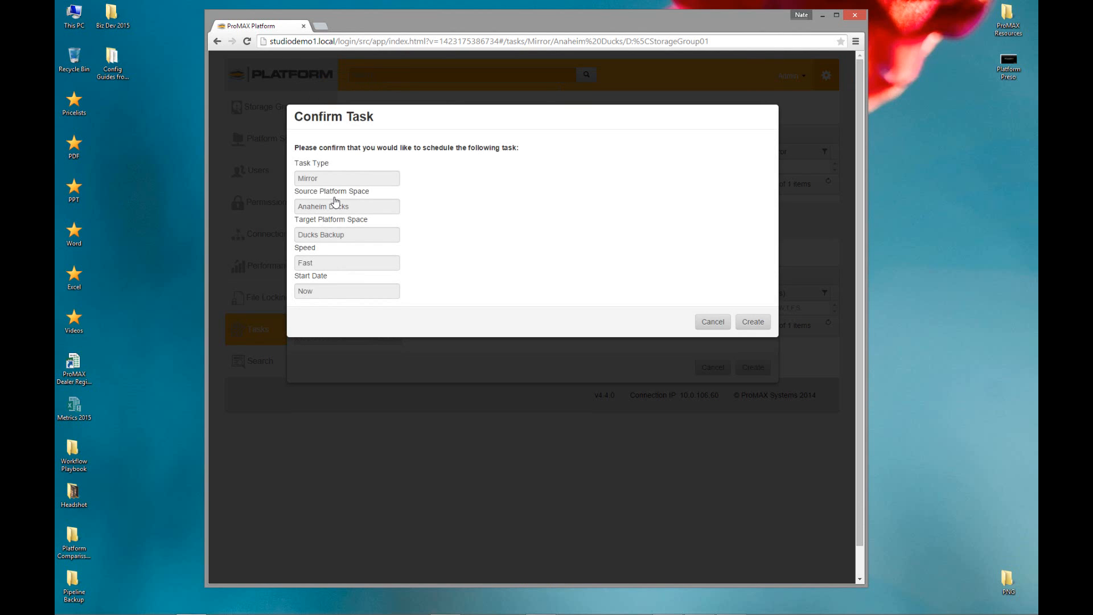
{"action": "key", "text": "Tab"}
{"action": "key", "text": "Return"}
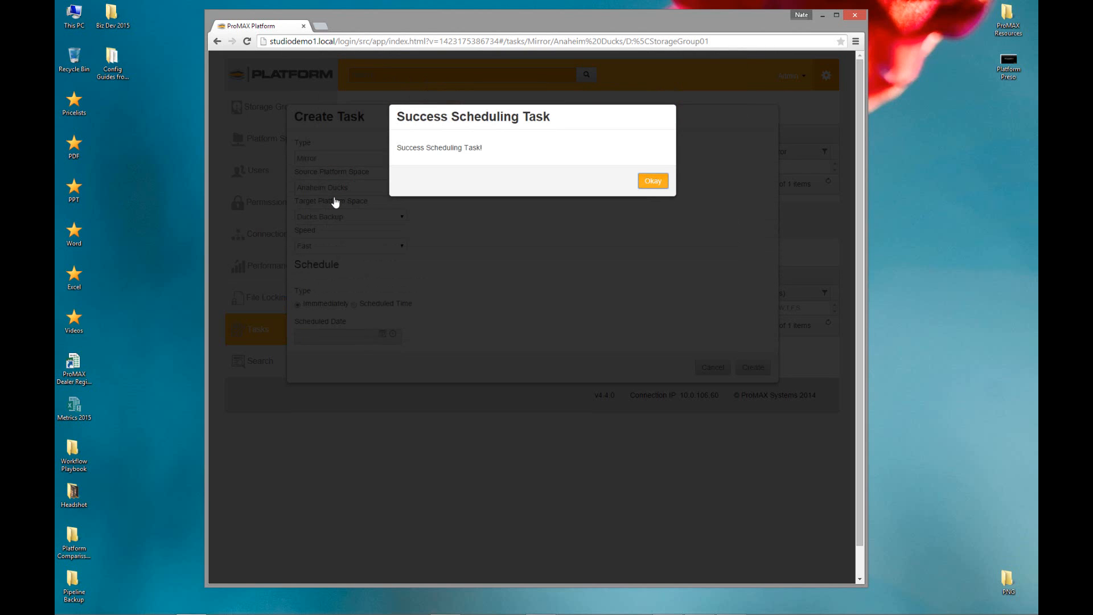
{"action": "key", "text": "Return"}
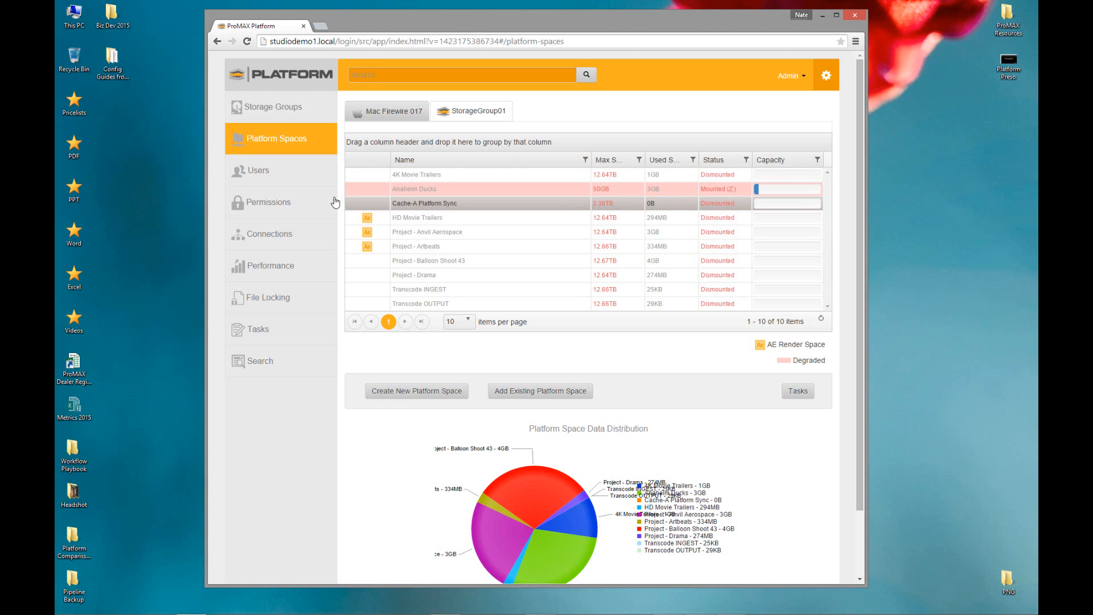
Step: Check the contents of the Cache-A Platform Sync space in File Explorer
{"action": "left_click", "coordinate": [348, 203]}
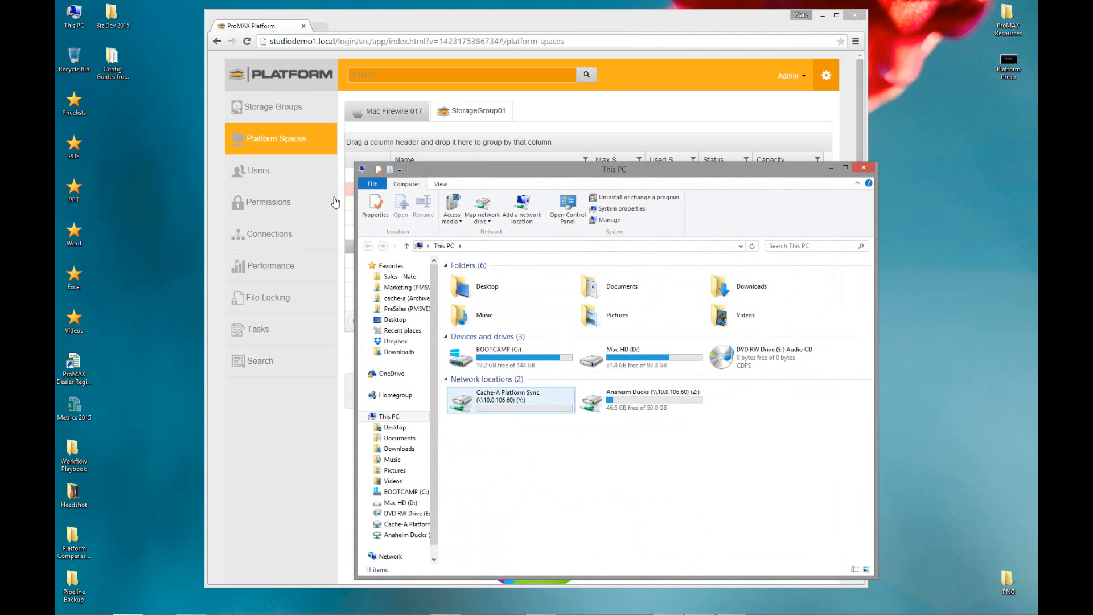
{"action": "key", "text": "alt+Left"}
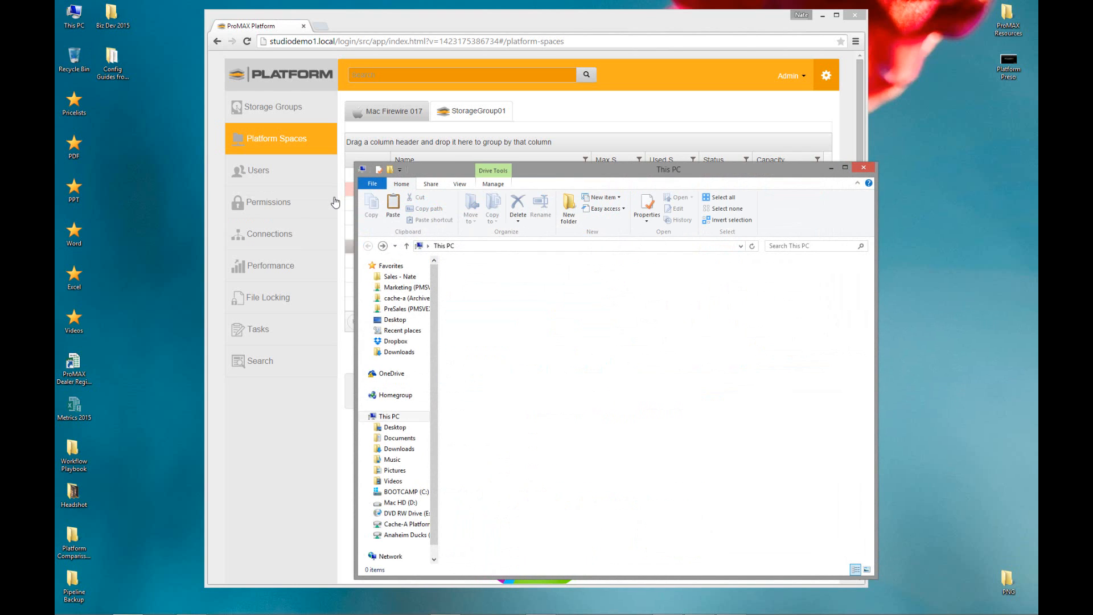
{"action": "key", "text": "alt+F4"}
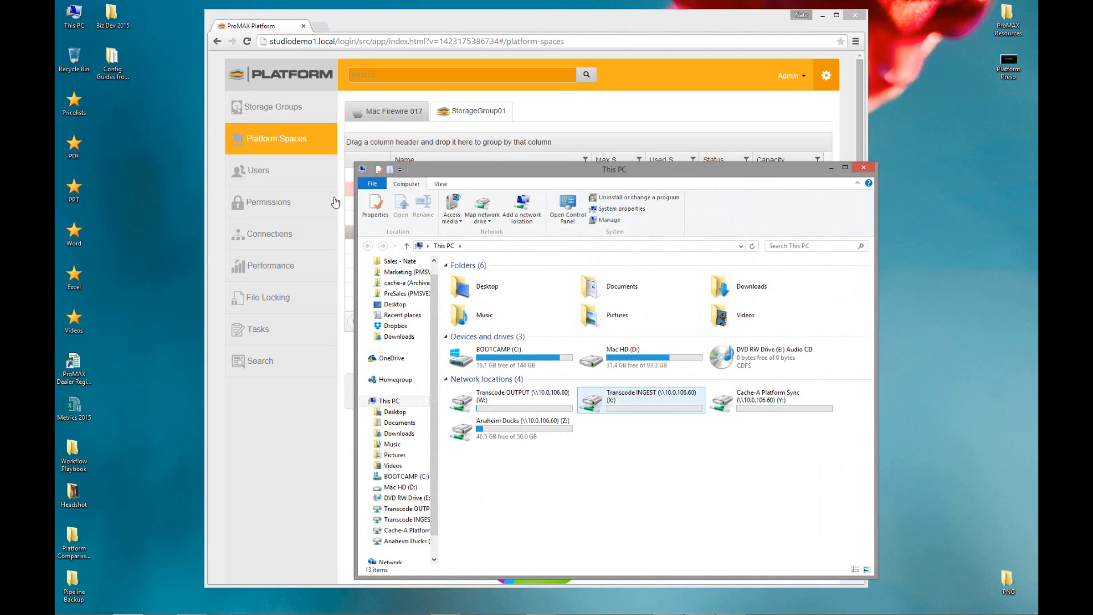
Step: Inspect the contents of the Transcode INGEST and Transcode OUTPUT network drives
{"action": "double_click", "coordinate": [641, 400]}
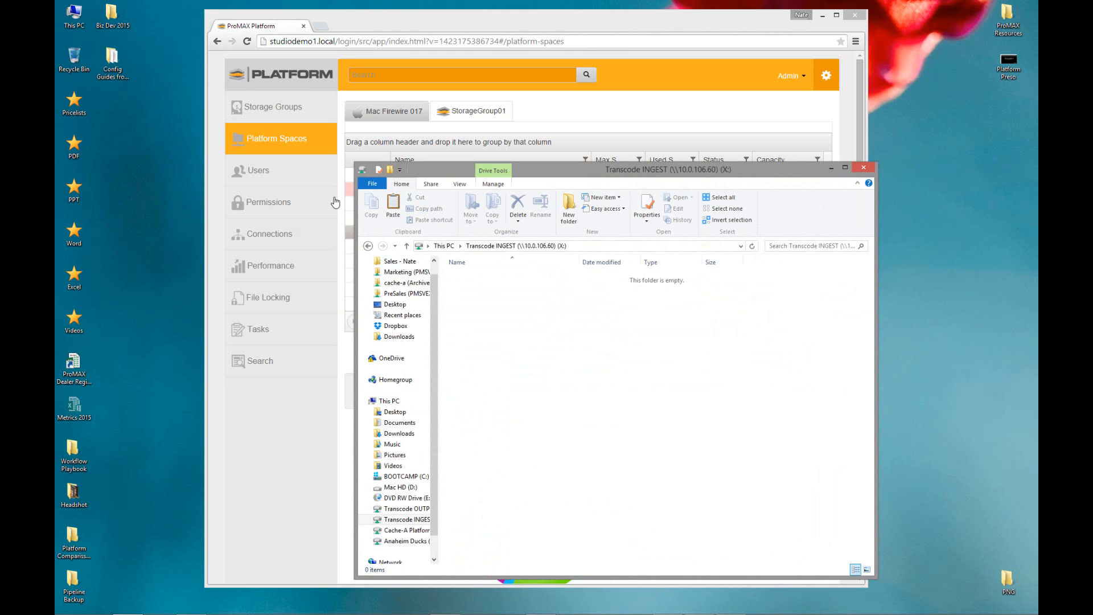
{"action": "left_click", "coordinate": [367, 246]}
{"action": "double_click", "coordinate": [511, 401]}
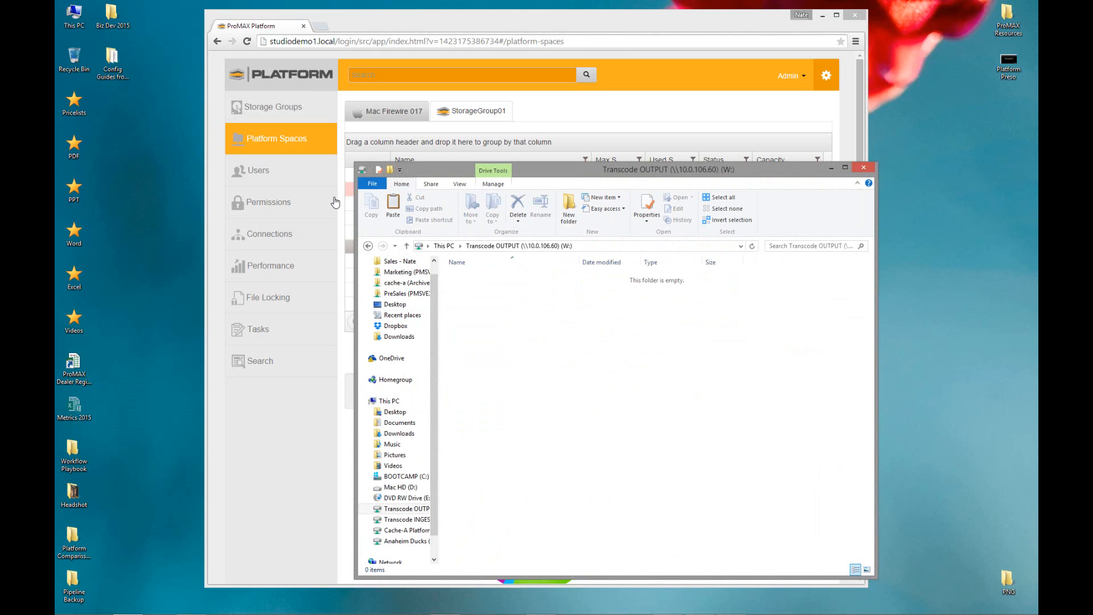
{"action": "left_click", "coordinate": [368, 246]}
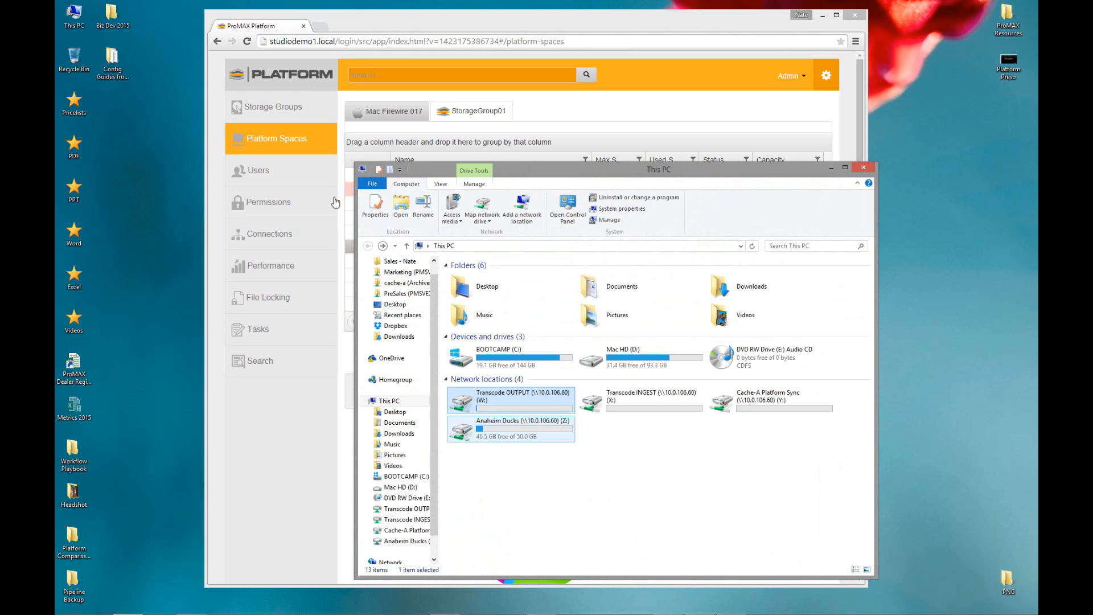
Step: Copy the GWG video from the Videos folder into the Transcode INGEST drive and close the File Explorer windows
{"action": "double_click", "coordinate": [643, 399]}
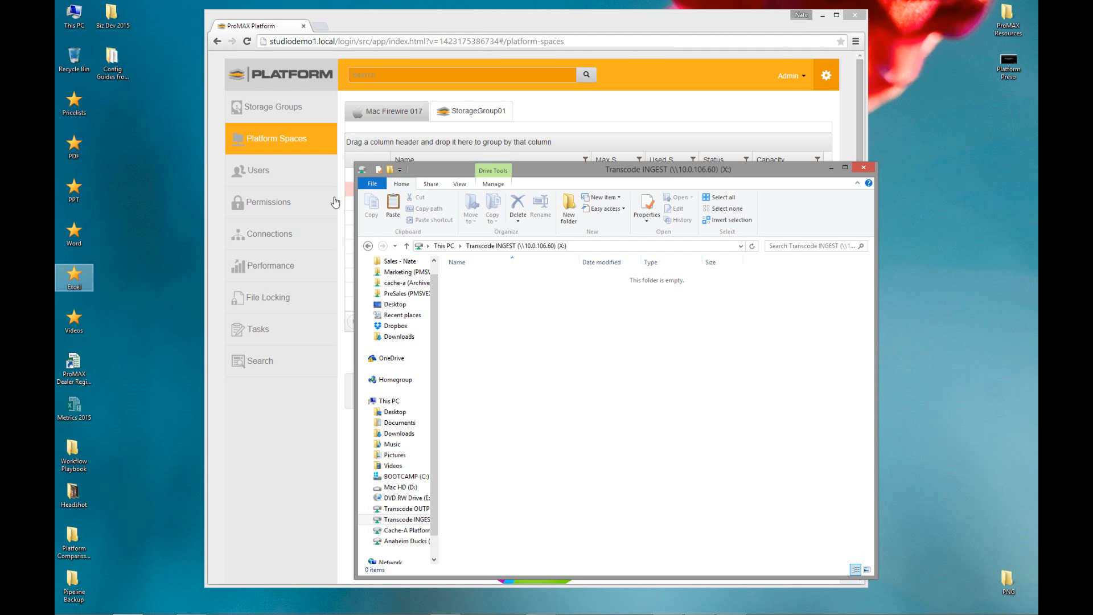
{"action": "double_click", "coordinate": [74, 319]}
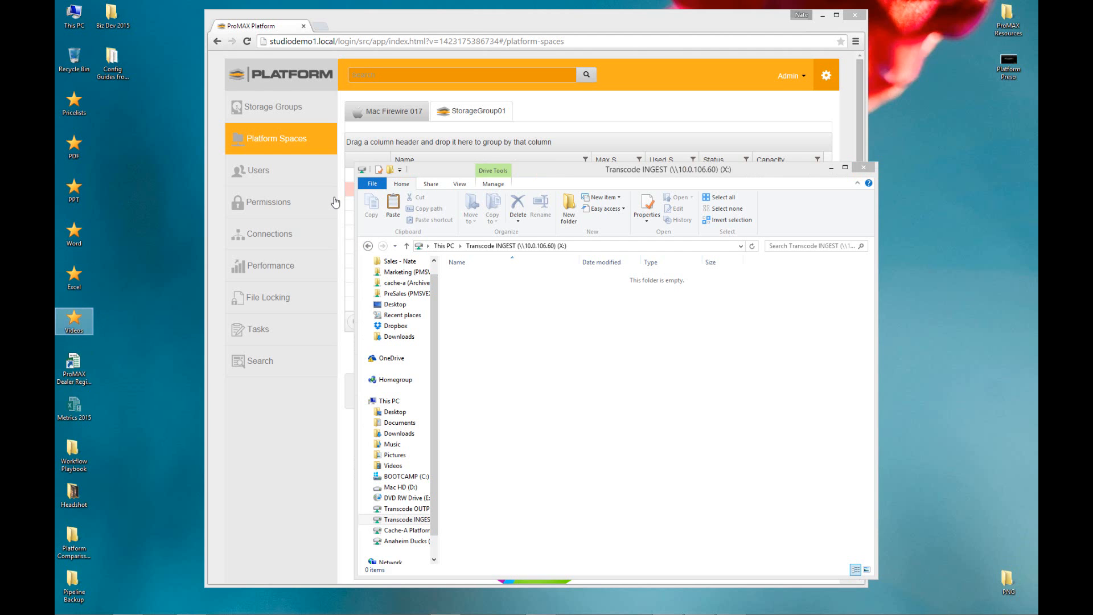
{"action": "mouse_move", "coordinate": [544, 183]}
{"action": "left_mouse_down"}
{"action": "mouse_move", "coordinate": [226, 137]}
{"action": "mouse_move", "coordinate": [247, 128]}
{"action": "left_mouse_up"}
{"action": "left_click", "coordinate": [250, 319]}
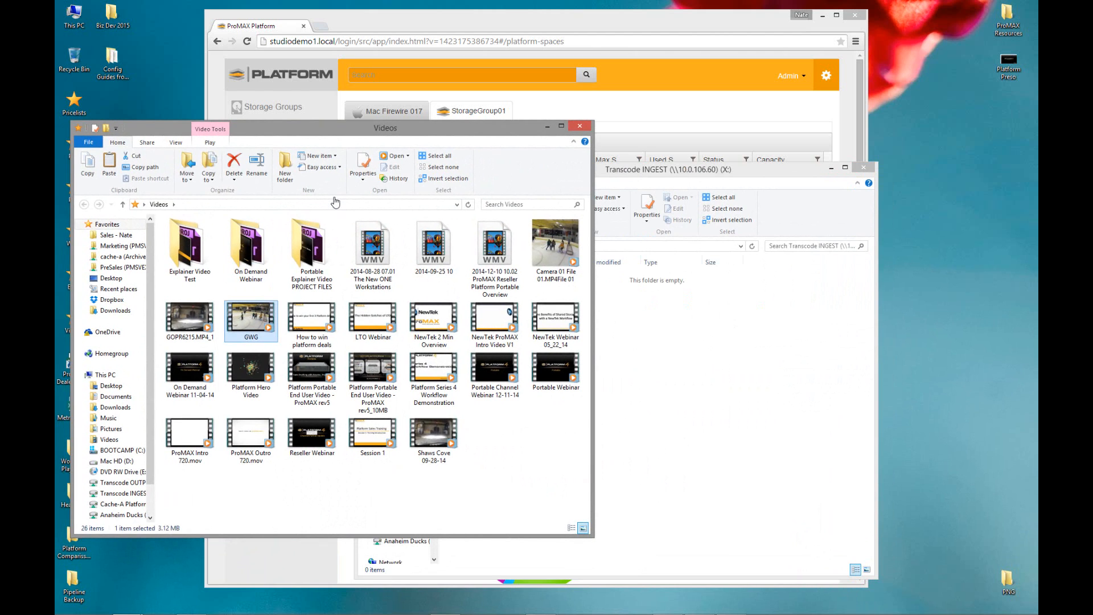
{"action": "left_click_drag", "start_coordinate": [251, 319], "coordinate": [700, 354]}
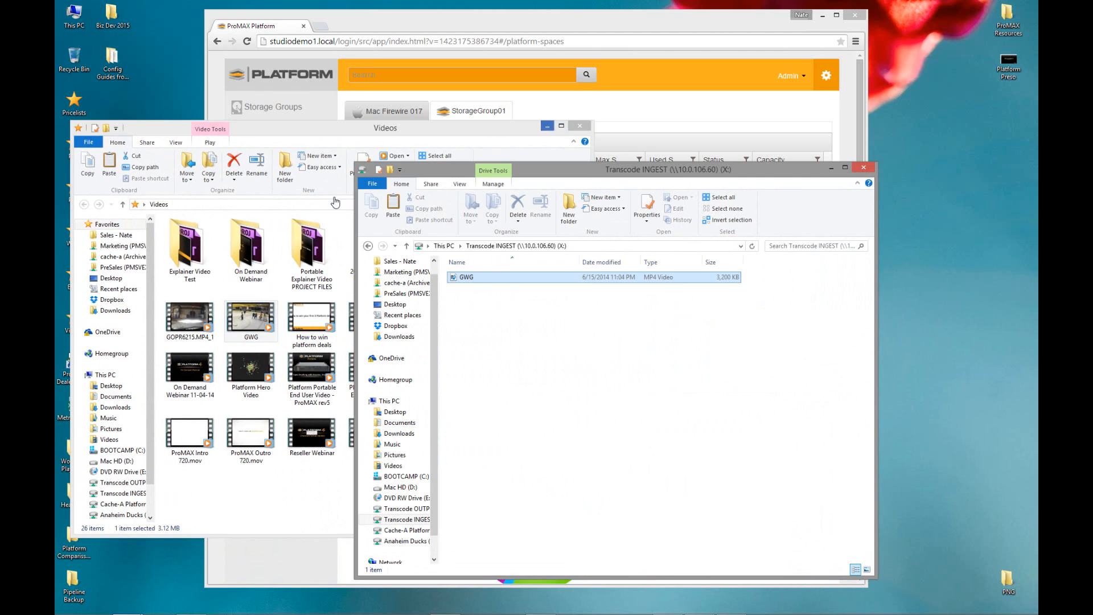
{"action": "left_click", "coordinate": [547, 127]}
{"action": "left_click", "coordinate": [580, 125]}
{"action": "left_click", "coordinate": [592, 353]}
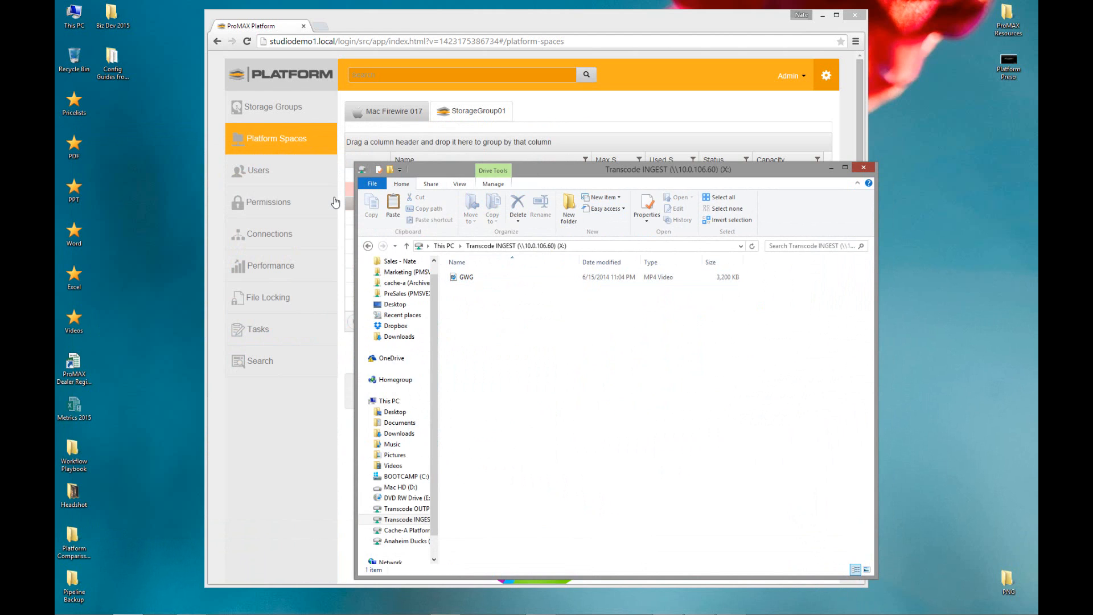
{"action": "left_click", "coordinate": [864, 167]}
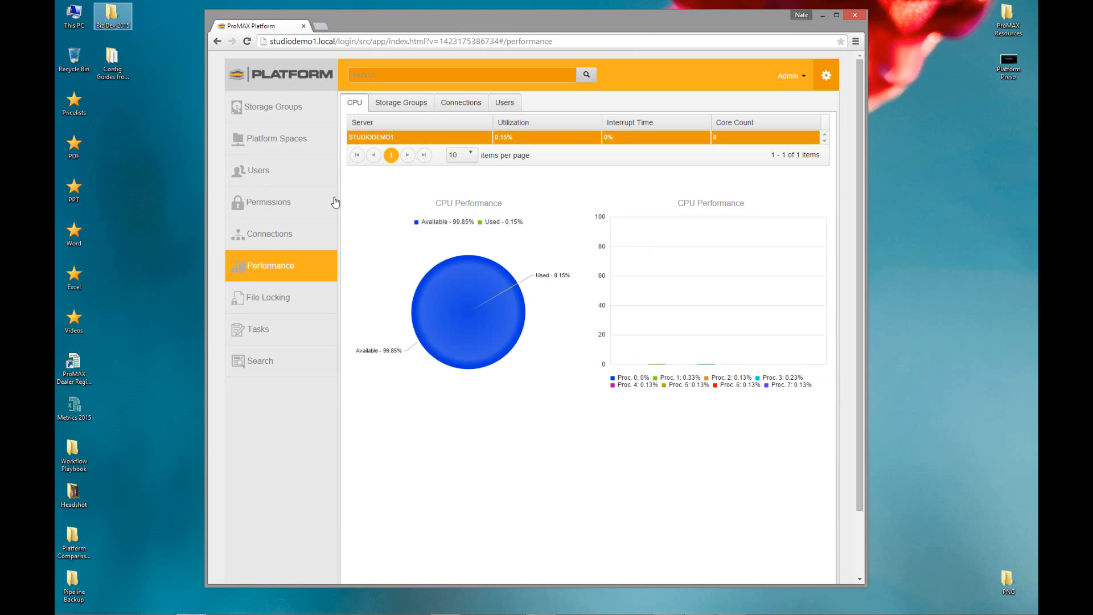
Step: Play the transcoded GWG-iPod 320x240 video from the Transcode OUTPUT drive, then close the player and folder
{"action": "key", "text": "super+e"}
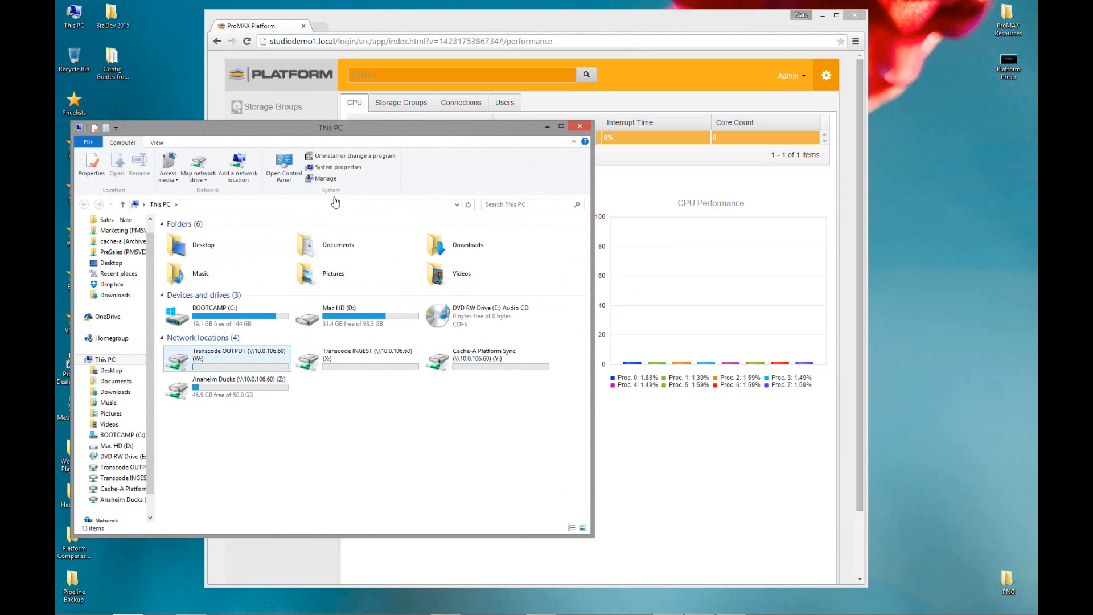
{"action": "key", "text": "Return"}
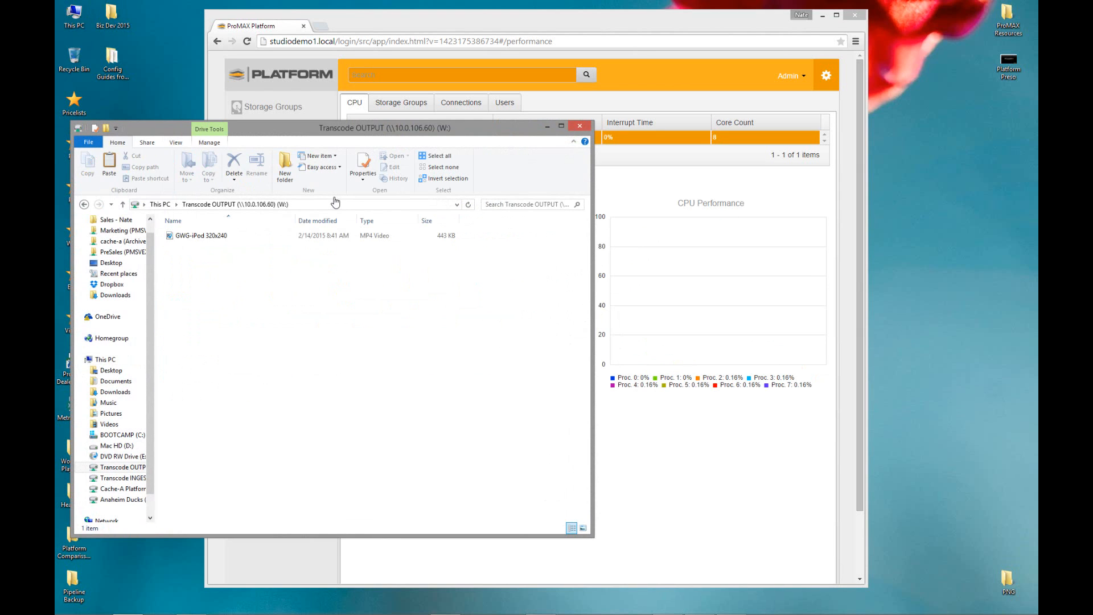
{"action": "key", "text": "Down"}
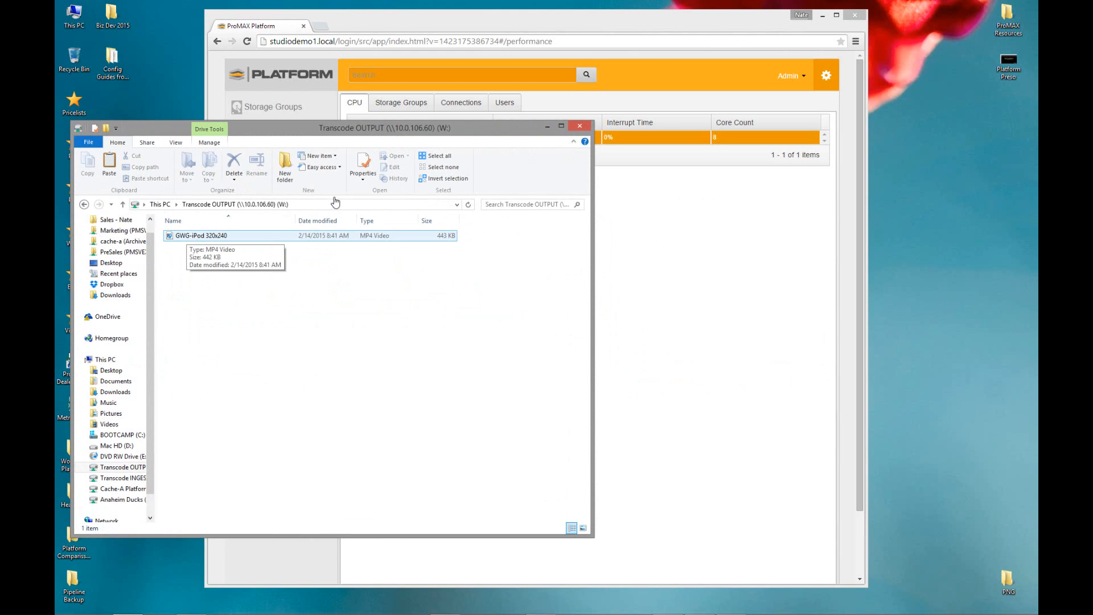
{"action": "left_click", "coordinate": [188, 235]}
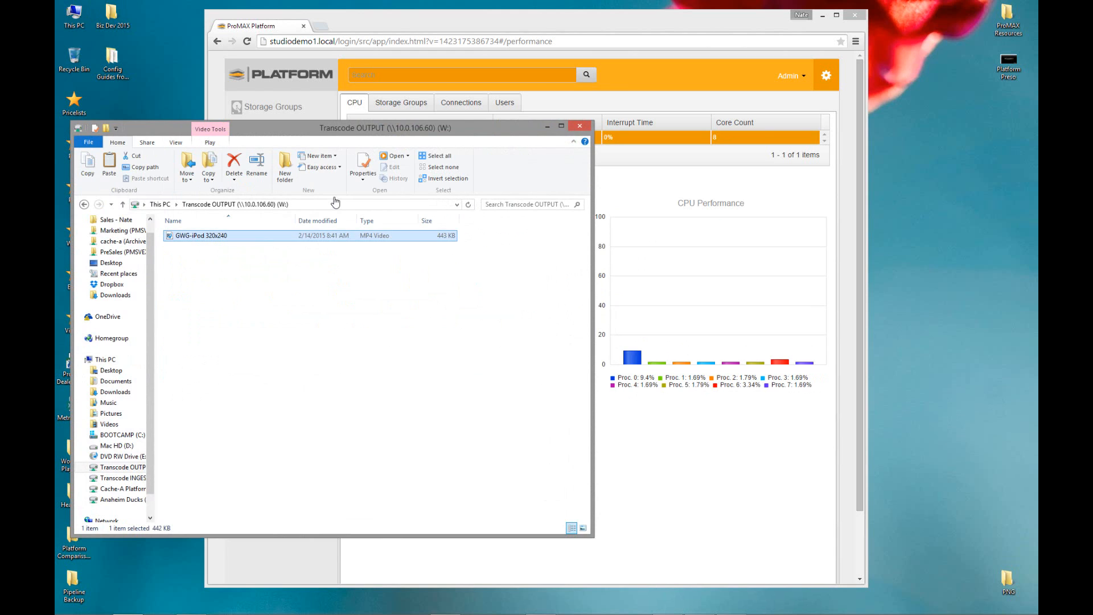
{"action": "key", "text": "Return"}
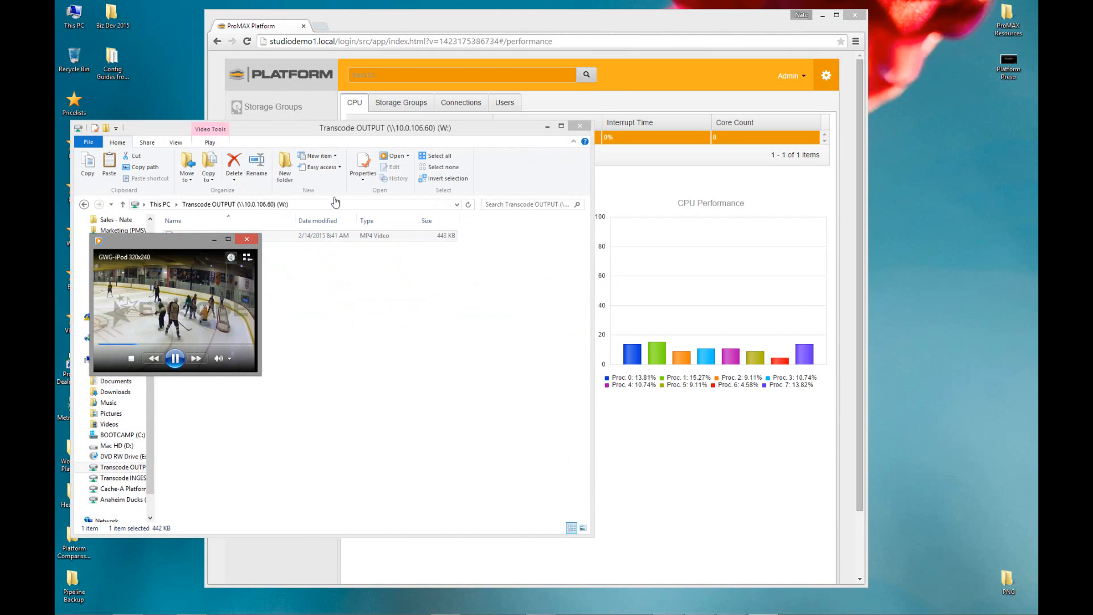
{"action": "left_click", "coordinate": [175, 358]}
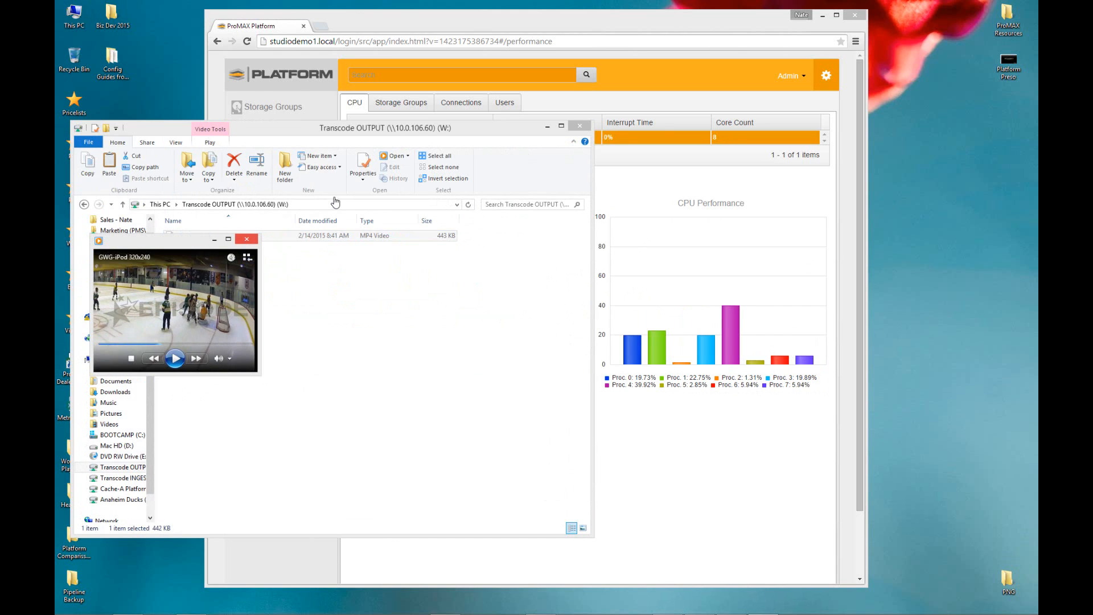
{"action": "left_click", "coordinate": [246, 239]}
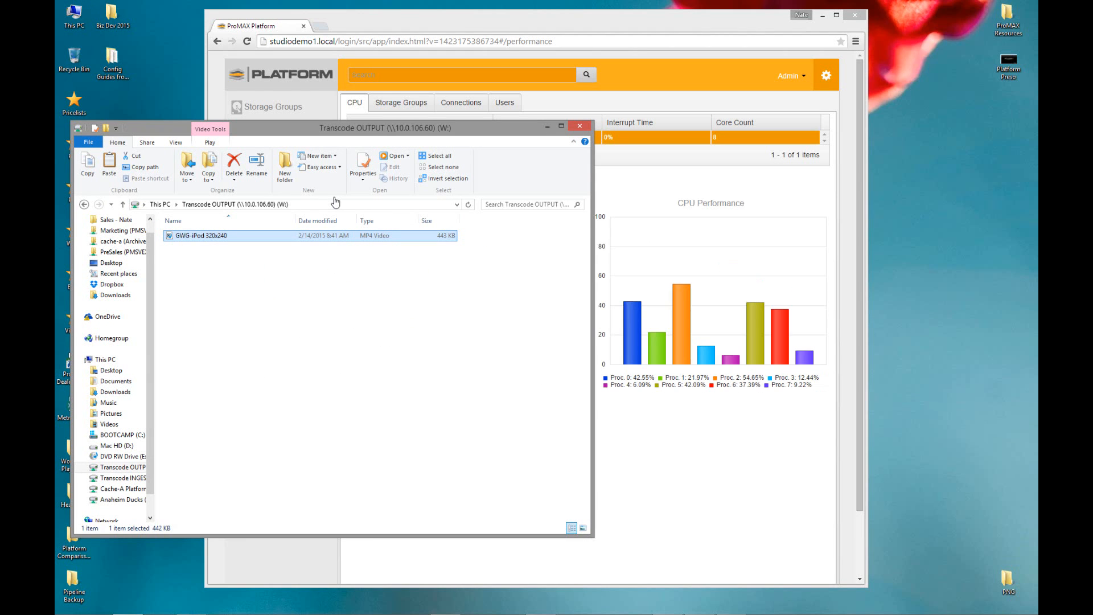
{"action": "key", "text": "alt+F4"}
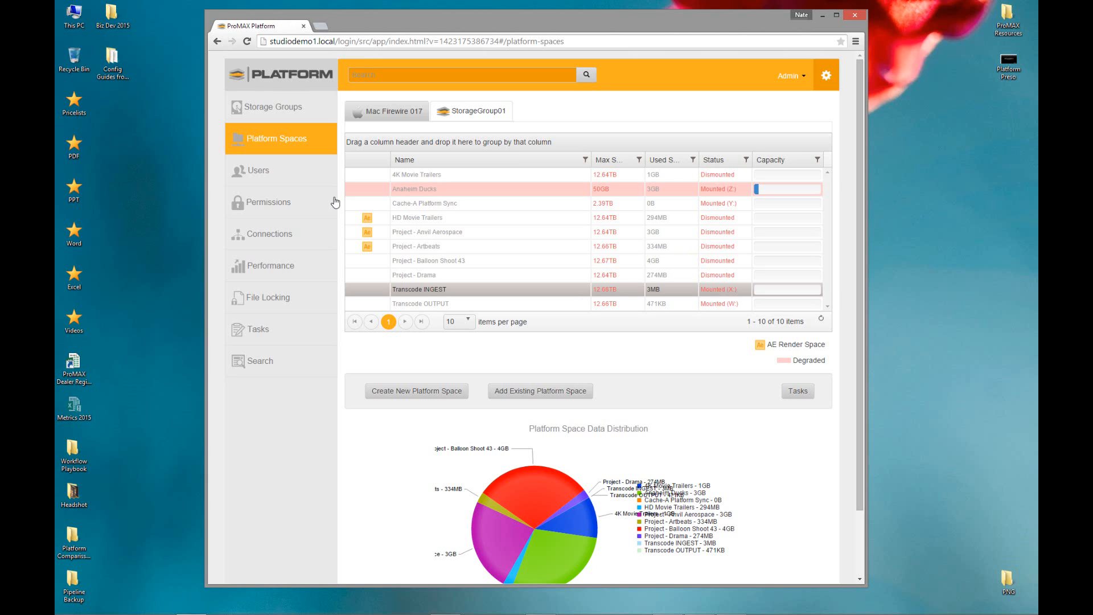
Step: Review the spaces marked as AE Render Space in the StorageGroup01 platform spaces list
{"action": "key", "text": "Up"}
{"action": "key", "text": "Up"}
{"action": "key", "text": "Up"}
{"action": "key", "text": "Up"}
{"action": "key", "text": "Up"}
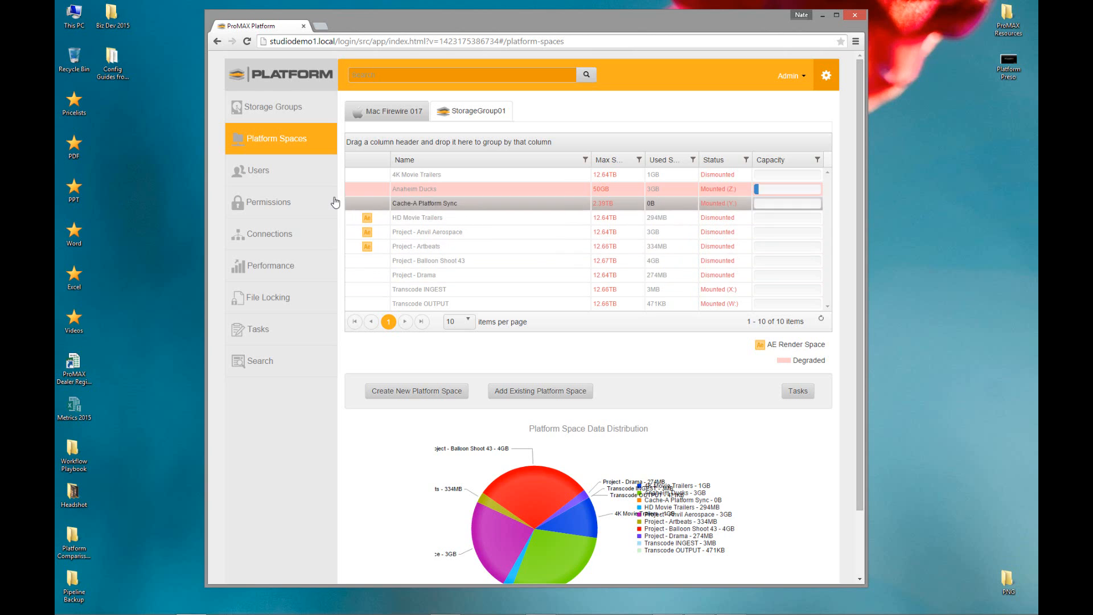
{"action": "key", "text": "Down"}
{"action": "key", "text": "Down"}
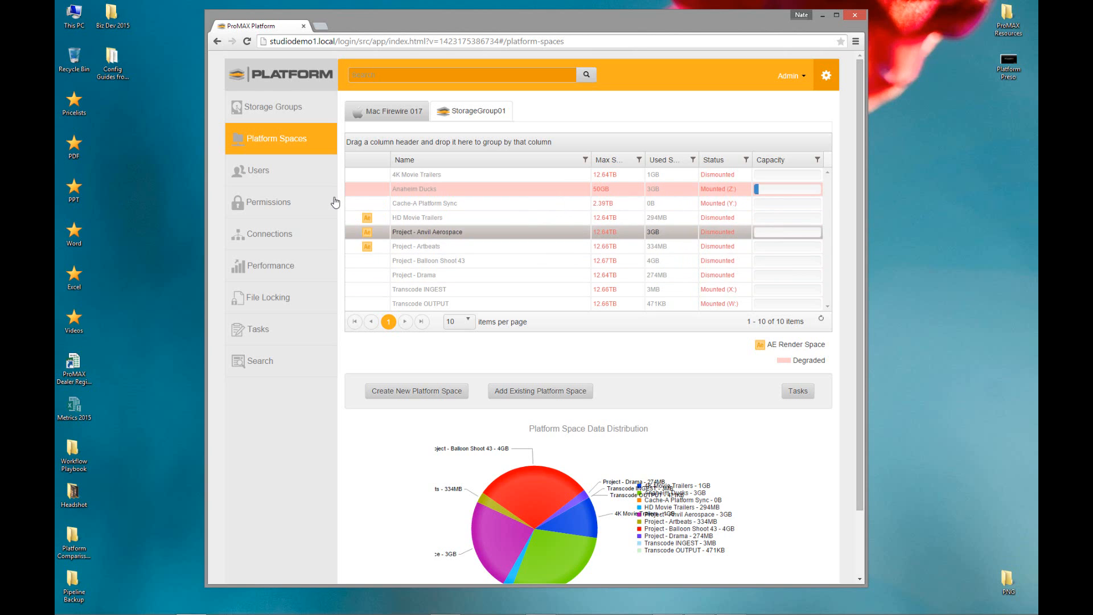
{"action": "key", "text": "Up"}
{"action": "key", "text": "Up"}
{"action": "key", "text": "Down"}
{"action": "key", "text": "Up"}
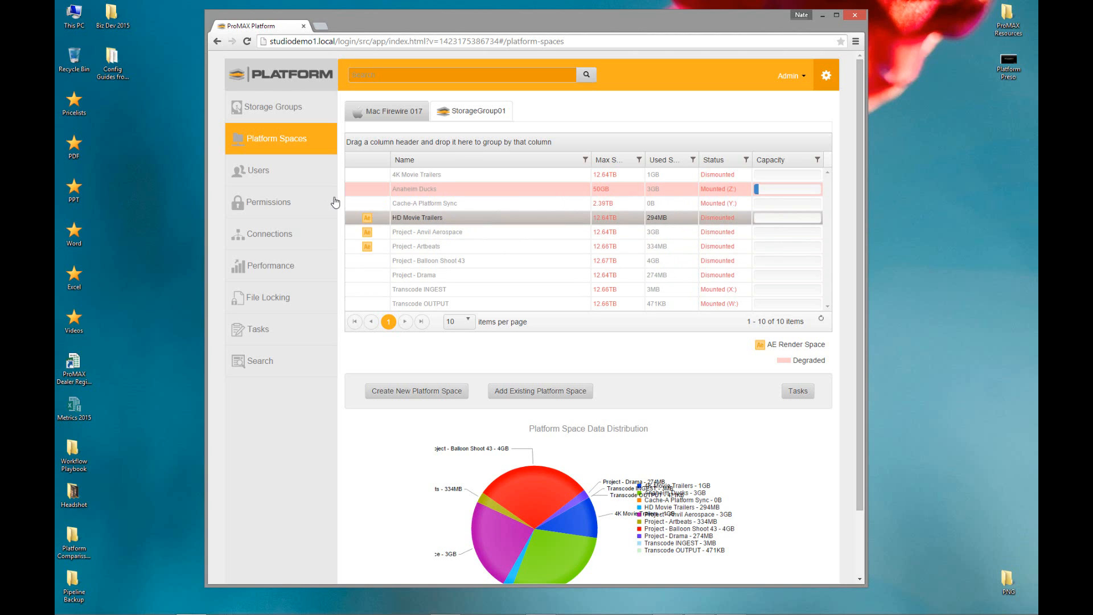
{"action": "key", "text": "Down"}
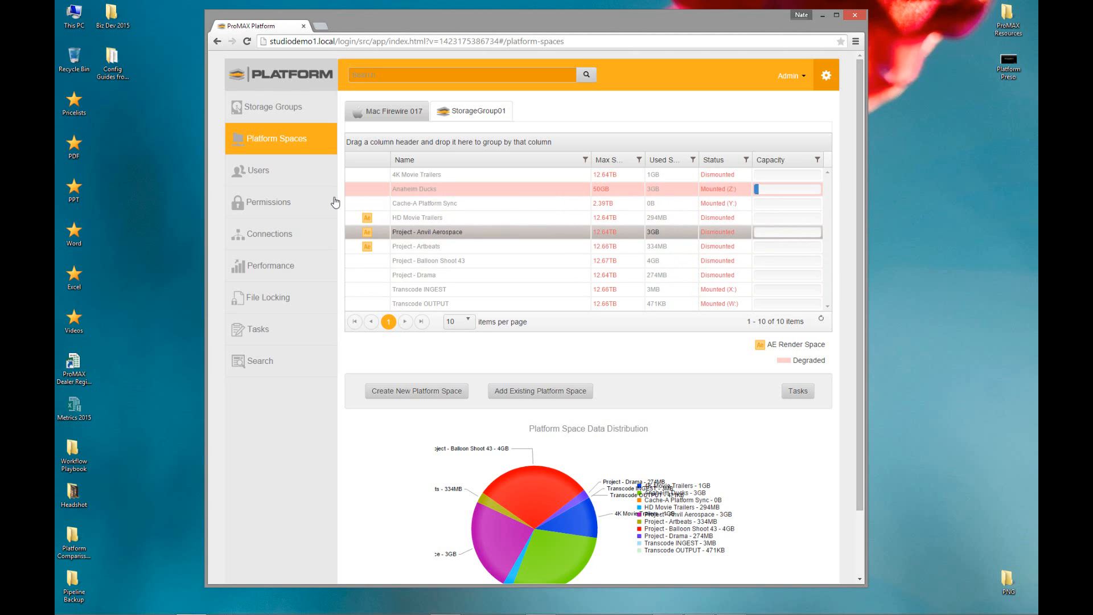
Step: Review the Platform Space Properties of HD Movie Trailers, including its AE Render Space type, and close them without changes
{"action": "key", "text": "Up"}
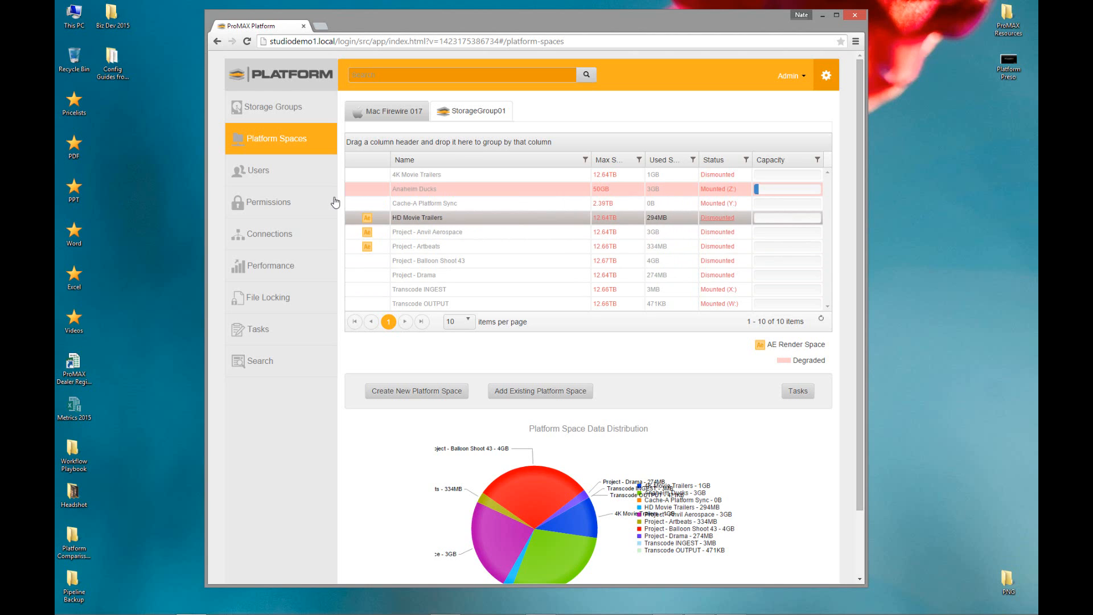
{"action": "right_click", "coordinate": [427, 217]}
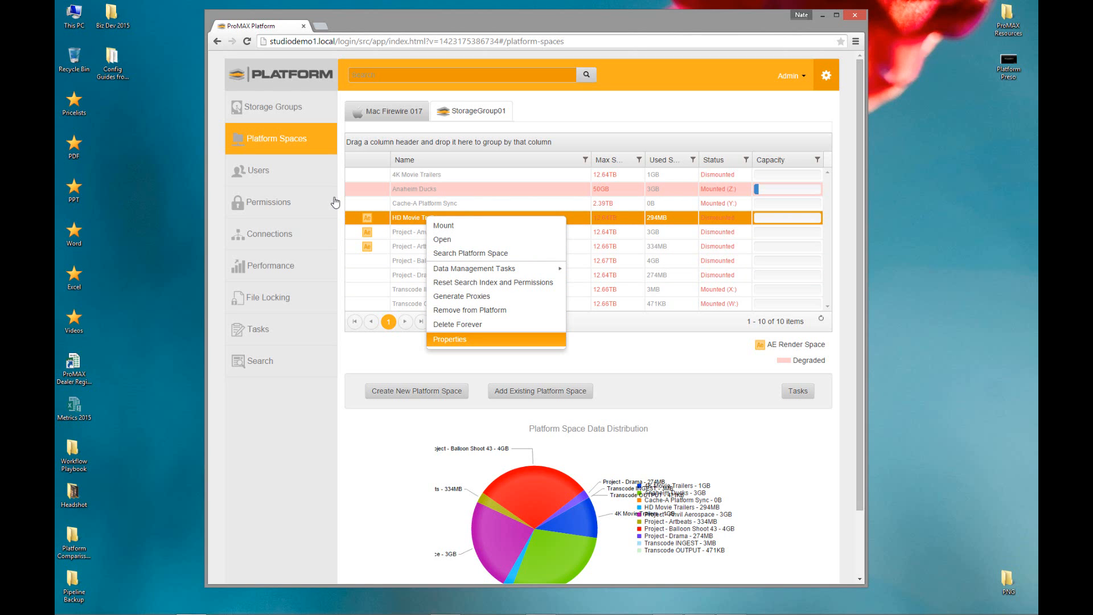
{"action": "key", "text": "Return"}
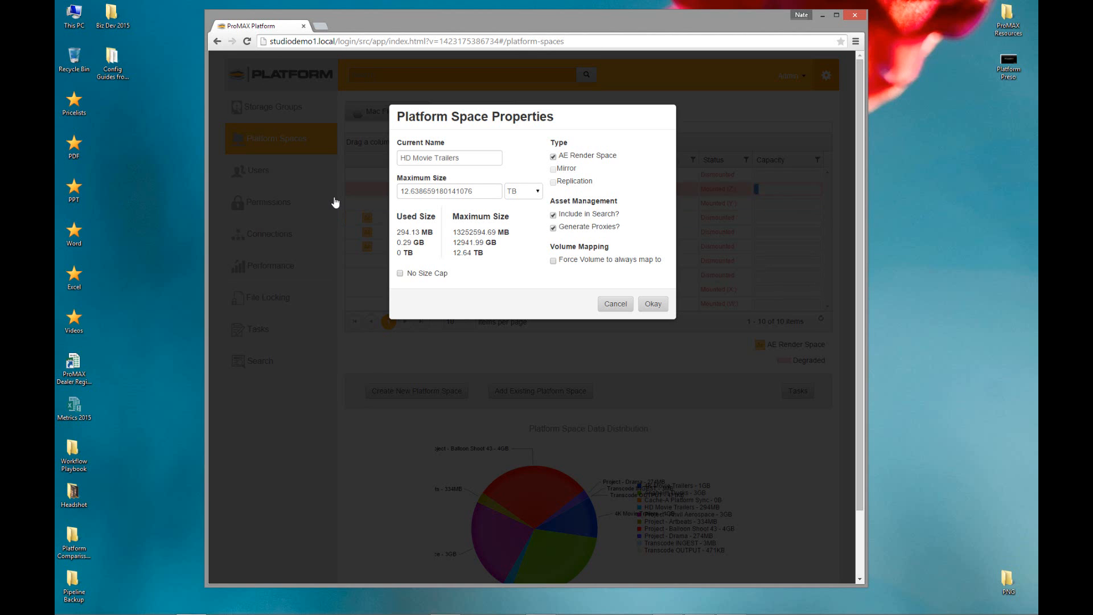
{"action": "key", "text": "Escape"}
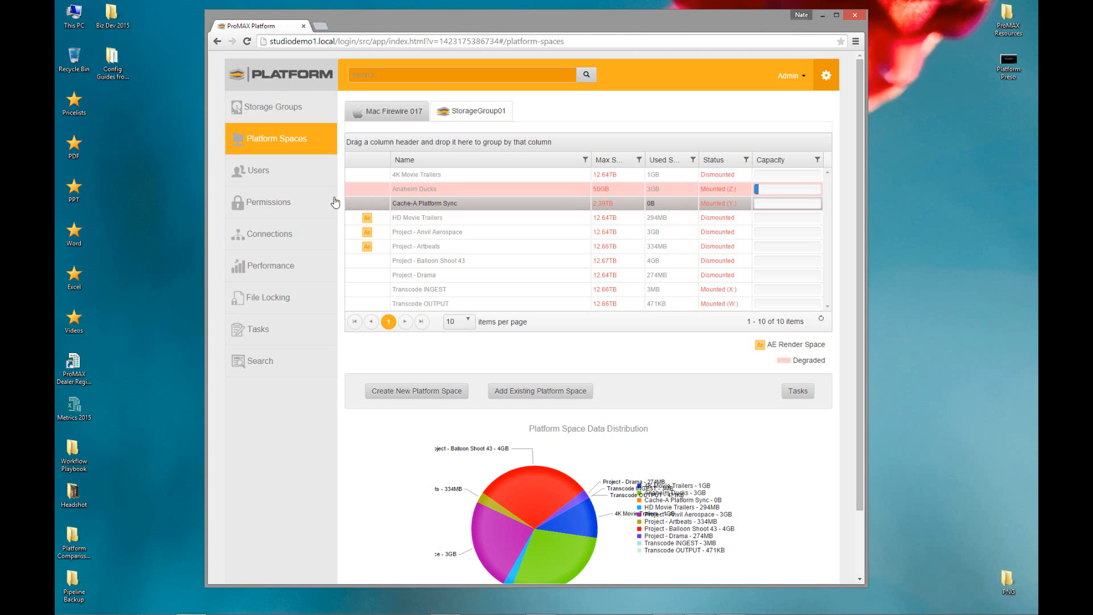
{"action": "key", "text": "Down"}
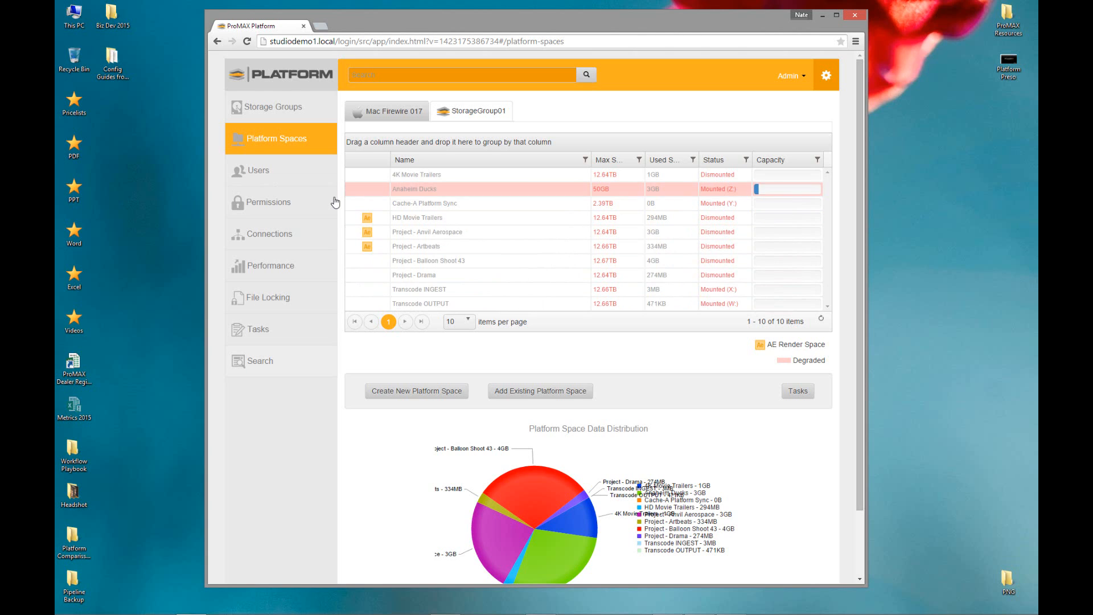
Step: Check the search and proxy options in the properties of the Anaheim Ducks space in StorageGroup01, leaving them as they are
{"action": "left_click", "coordinate": [260, 361]}
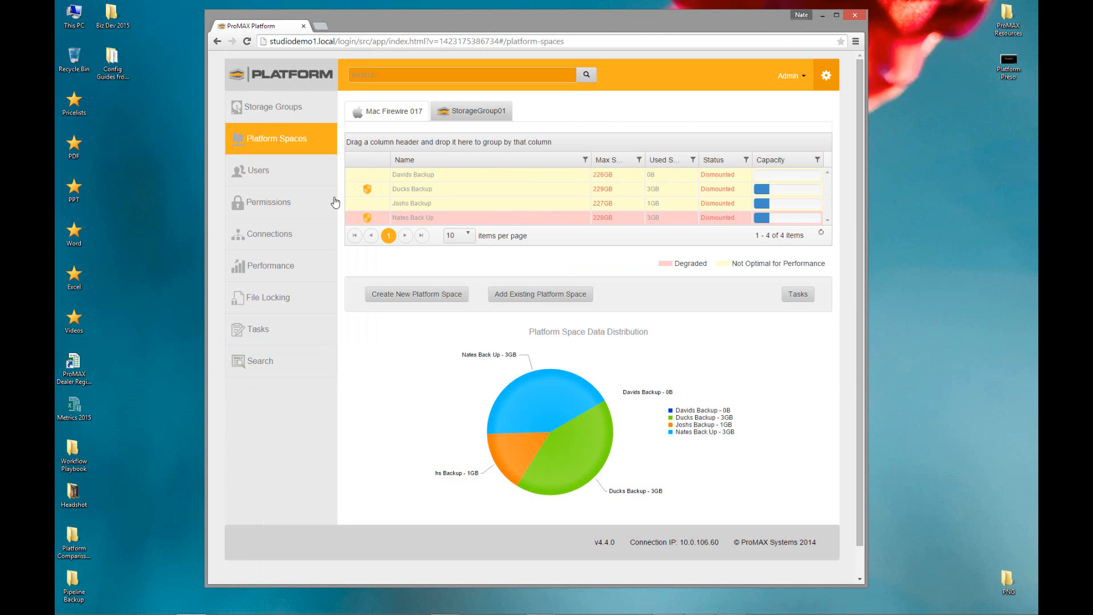
{"action": "left_click", "coordinate": [471, 111]}
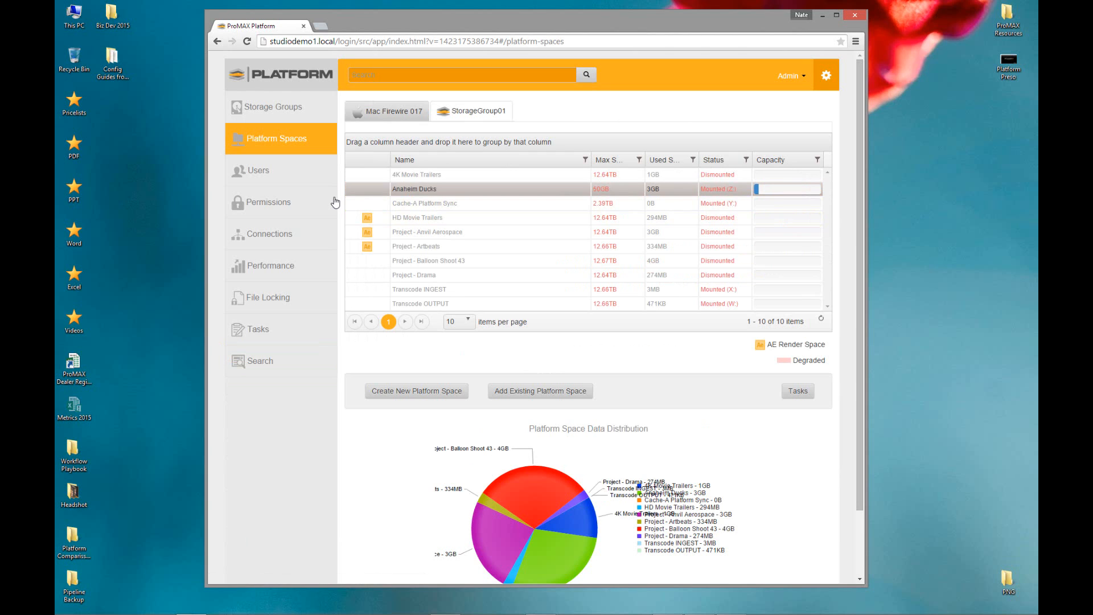
{"action": "right_click", "coordinate": [450, 190]}
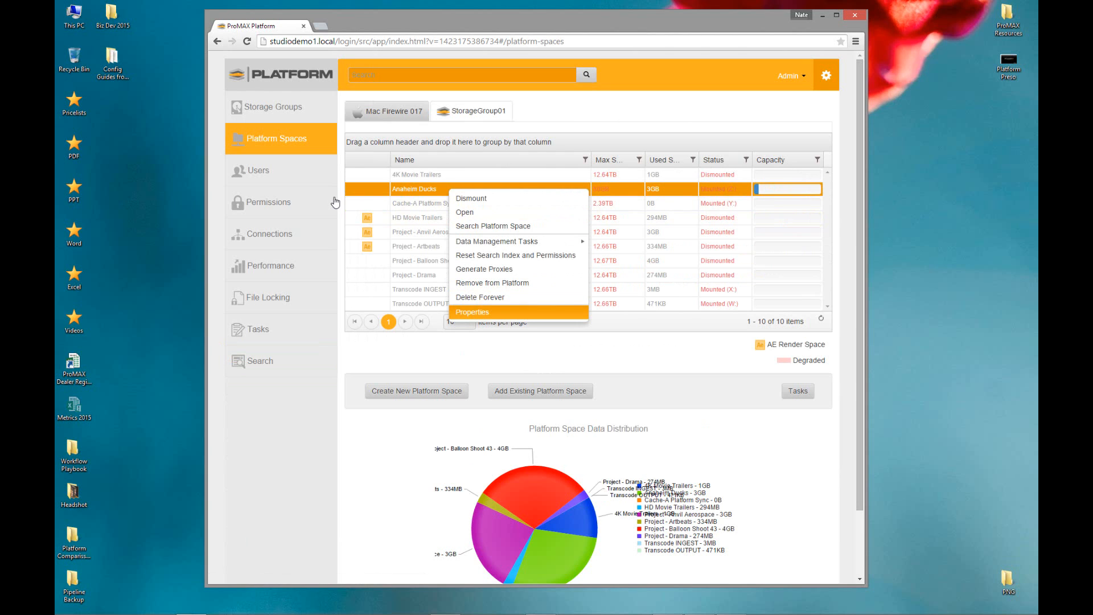
{"action": "left_click", "coordinate": [472, 312]}
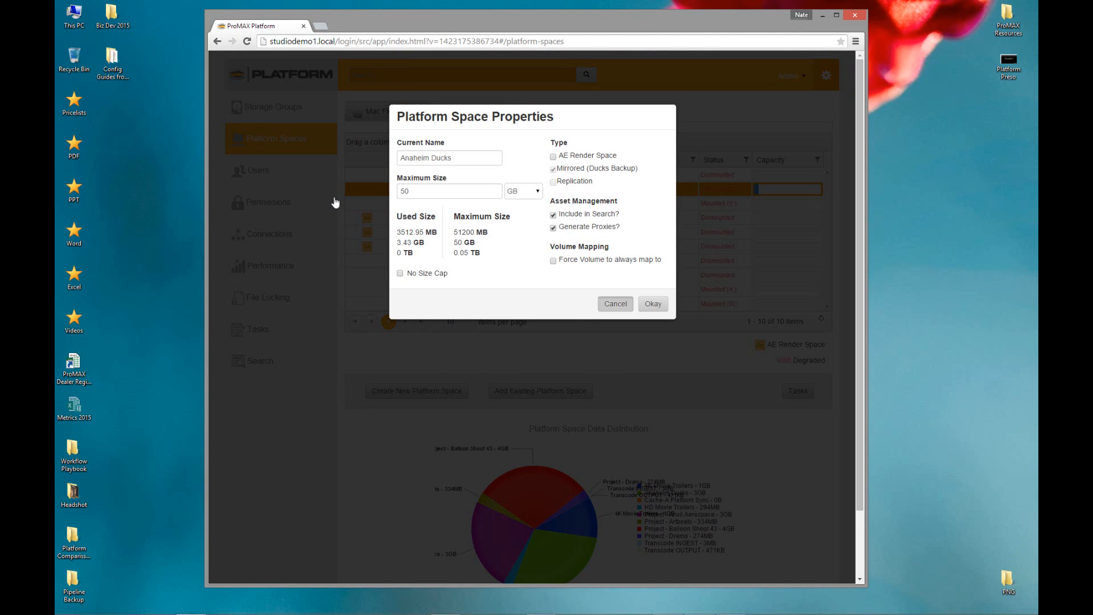
{"action": "left_click", "coordinate": [615, 304]}
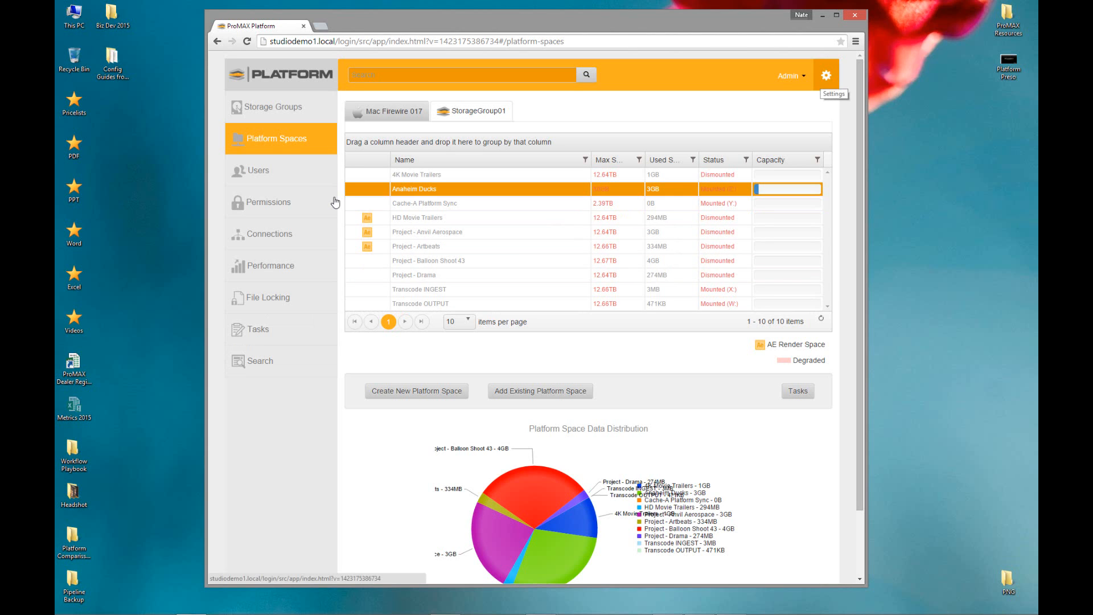
Step: Open the Asset Management settings and look through the file extensions to index for searching, such as aep, avchd and avb
{"action": "left_click", "coordinate": [826, 75]}
{"action": "left_click", "coordinate": [477, 102]}
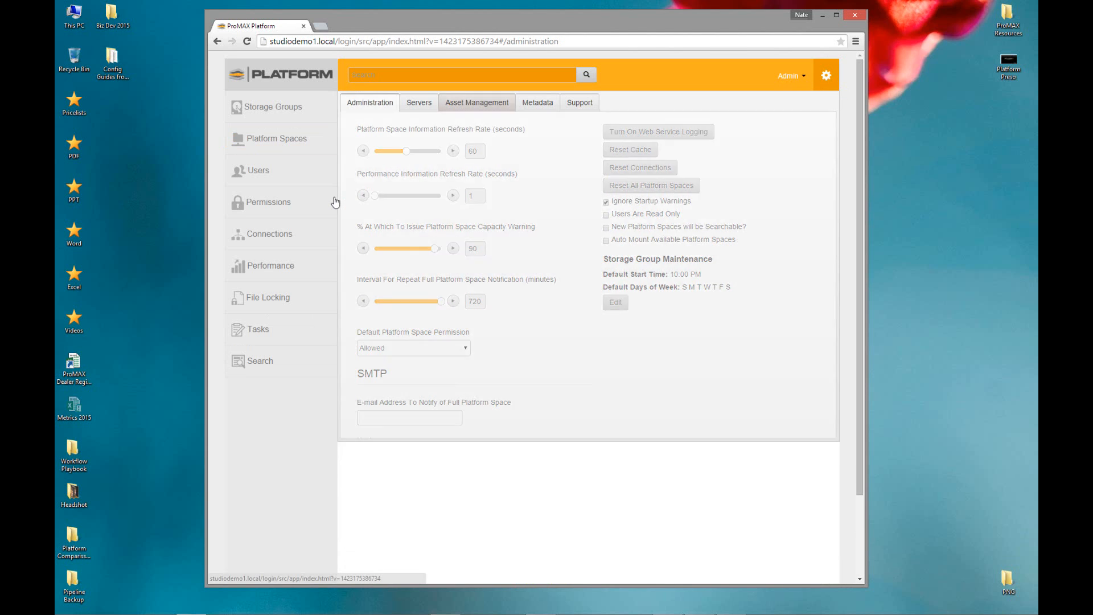
{"action": "left_click", "coordinate": [398, 200]}
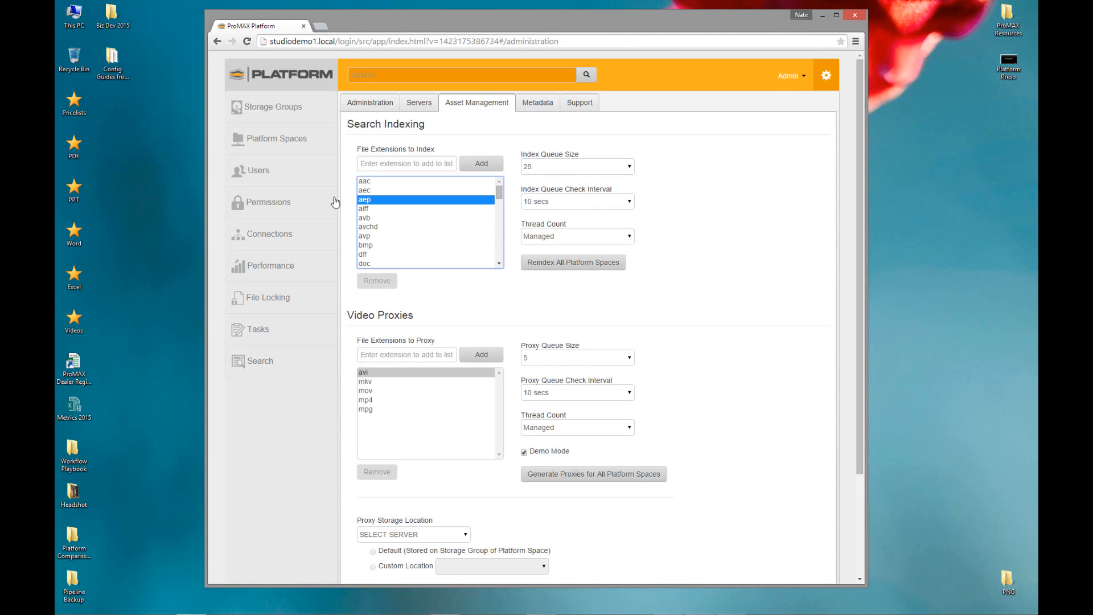
{"action": "left_click", "coordinate": [399, 227]}
{"action": "left_click", "coordinate": [399, 254]}
{"action": "key", "text": "Up"}
{"action": "key", "text": "Up"}
{"action": "key", "text": "Up"}
{"action": "key", "text": "Up"}
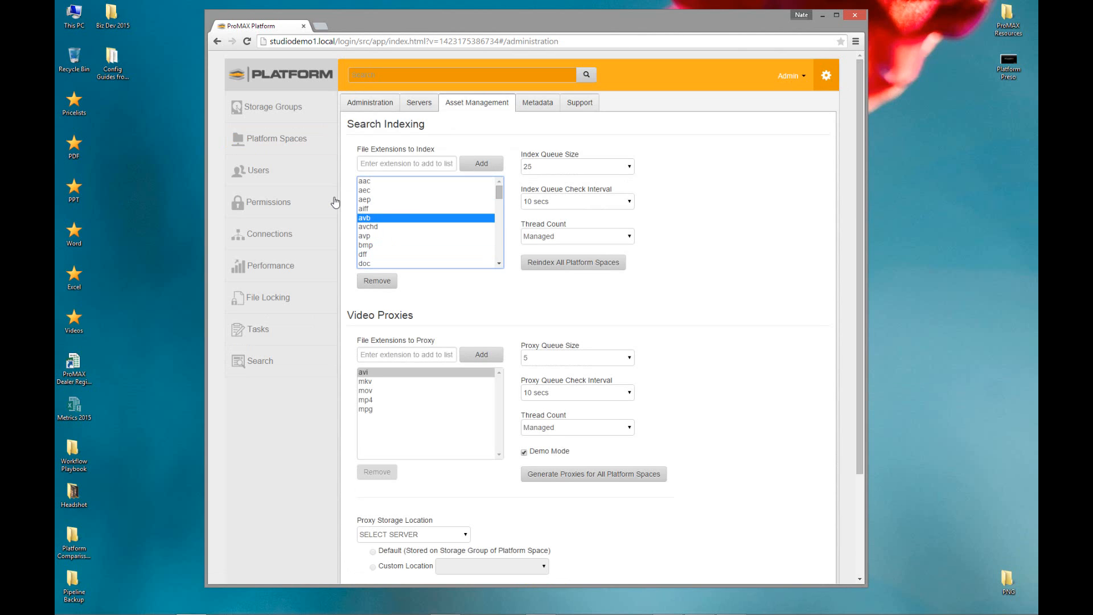
Step: Look through the file extensions for which video proxies are generated, including mov, mpg and mkv
{"action": "left_click", "coordinate": [366, 390]}
{"action": "left_click", "coordinate": [365, 409]}
{"action": "left_click", "coordinate": [366, 390]}
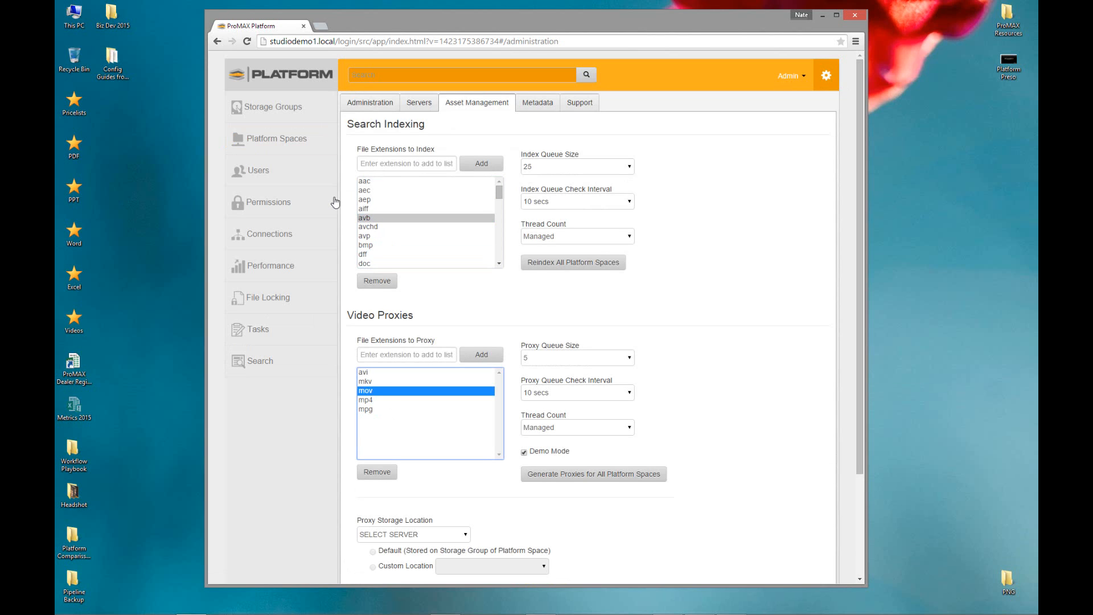
{"action": "key", "text": "Up"}
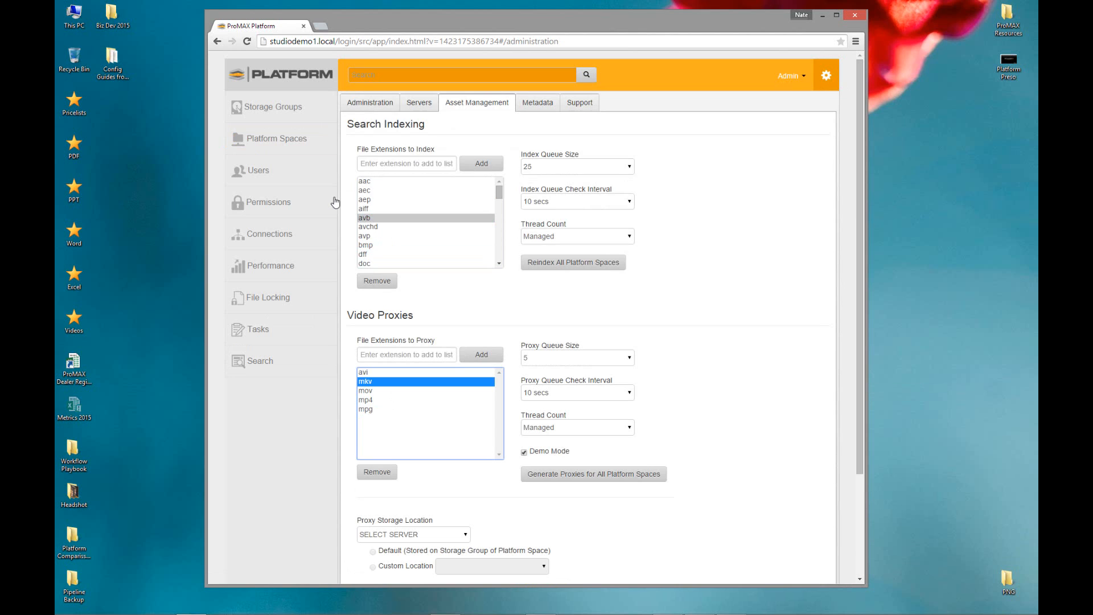
Step: Compare still-image index extensions such as jpeg and jpg with the video proxy extensions mp4, mov and mpg
{"action": "mouse_move", "coordinate": [499, 193]}
{"action": "left_mouse_down"}
{"action": "mouse_move", "coordinate": [499, 245]}
{"action": "mouse_move", "coordinate": [499, 197]}
{"action": "mouse_move", "coordinate": [498, 208]}
{"action": "left_mouse_up"}
{"action": "left_click", "coordinate": [372, 214]}
{"action": "left_click", "coordinate": [372, 238]}
{"action": "left_click", "coordinate": [372, 247]}
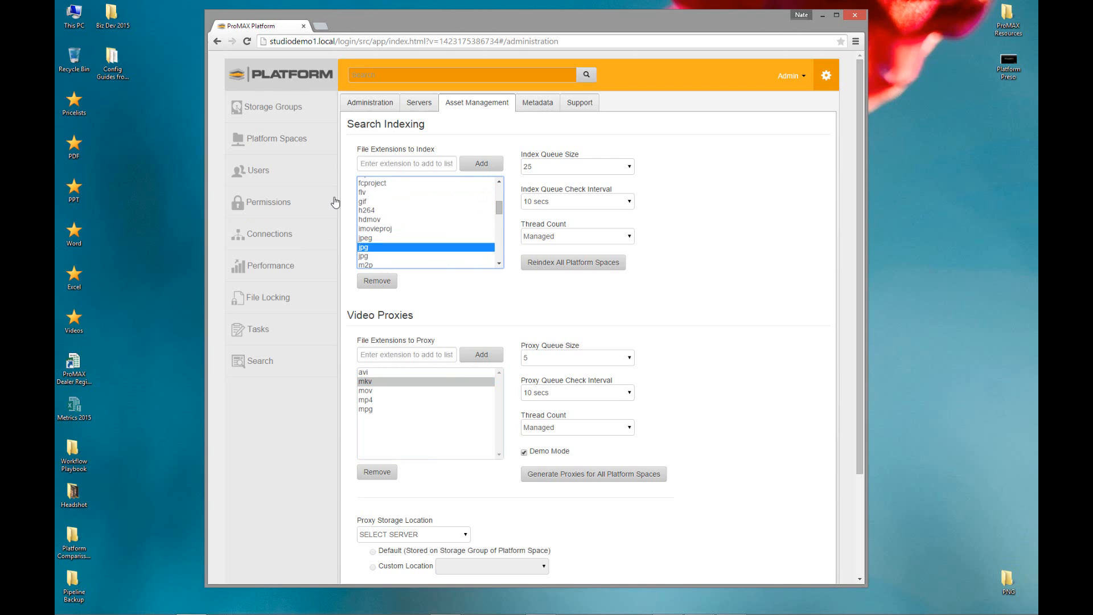
{"action": "left_click", "coordinate": [373, 256]}
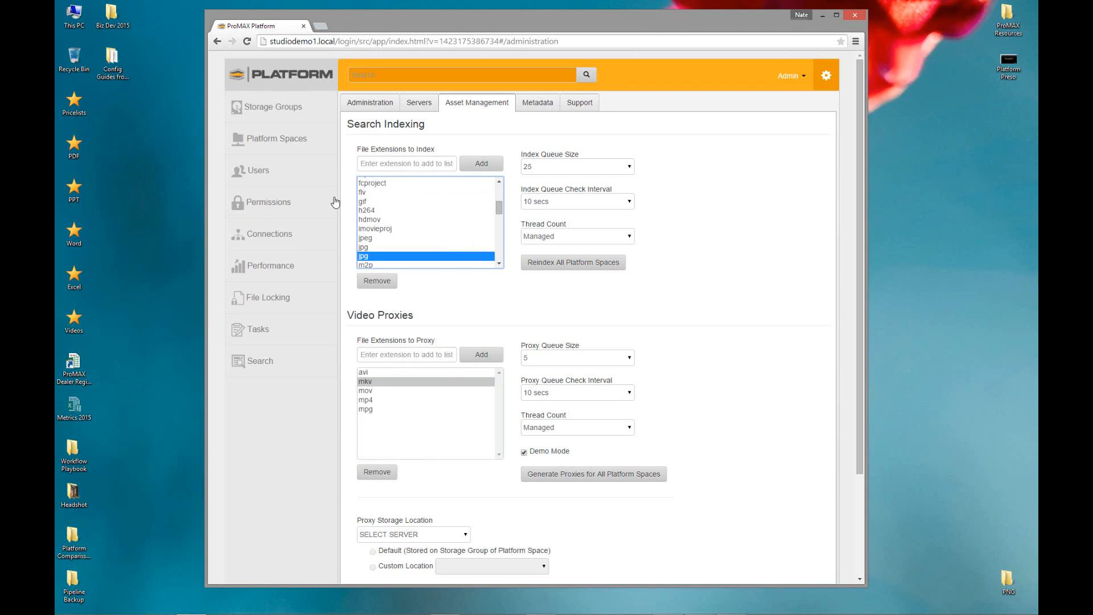
{"action": "left_click", "coordinate": [372, 399]}
{"action": "left_click", "coordinate": [372, 391]}
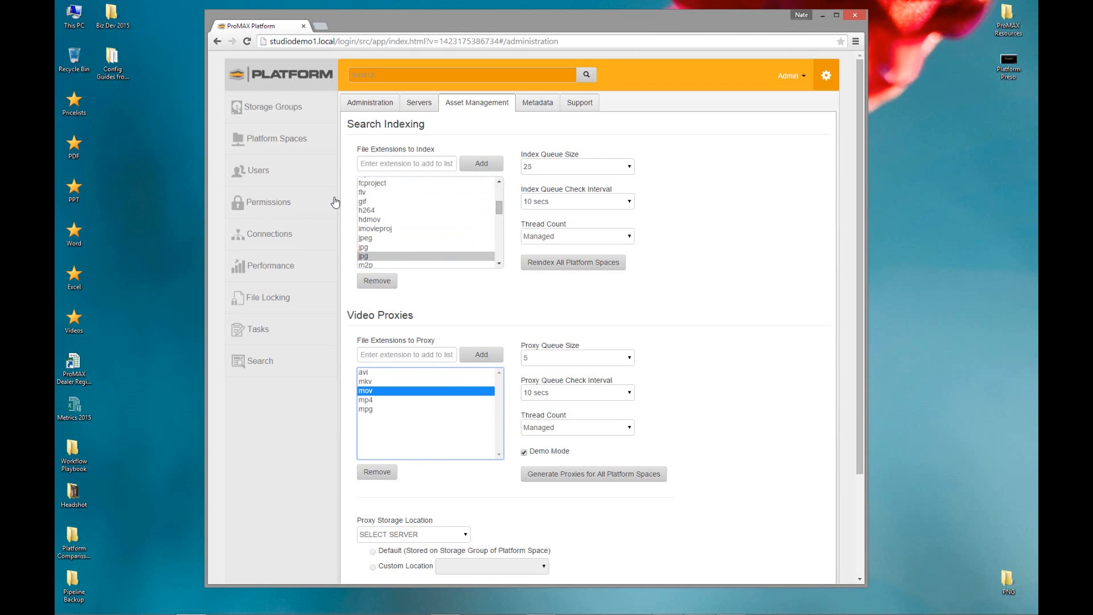
{"action": "left_click", "coordinate": [372, 409]}
{"action": "left_click", "coordinate": [372, 390]}
Step: Search the platform's indexed assets for "mov"
{"action": "left_click", "coordinate": [260, 361]}
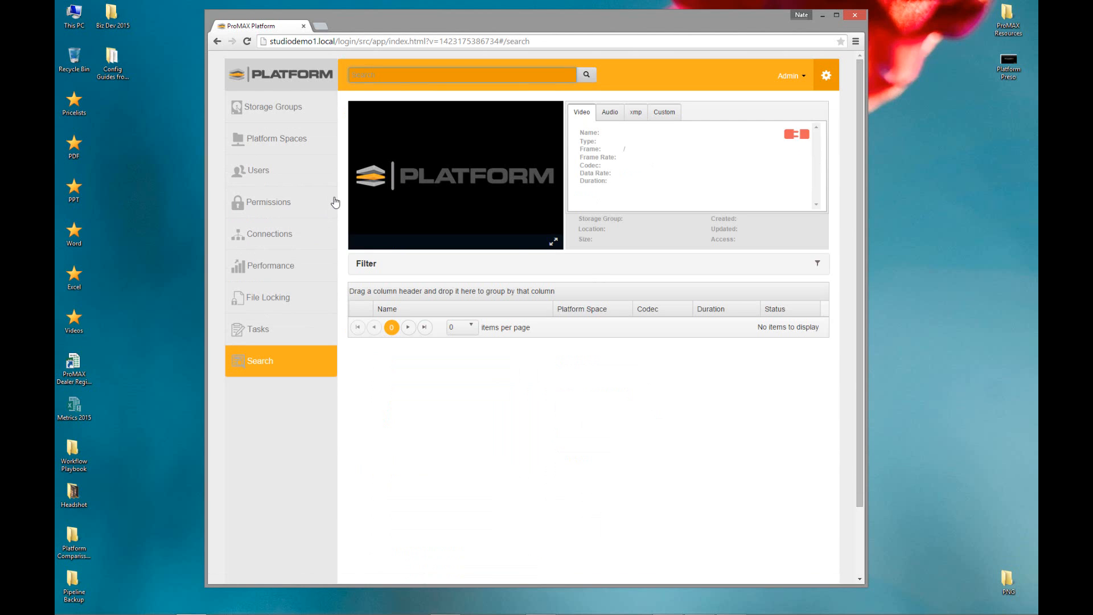
{"action": "type", "text": "mov"}
{"action": "key", "text": "Return"}
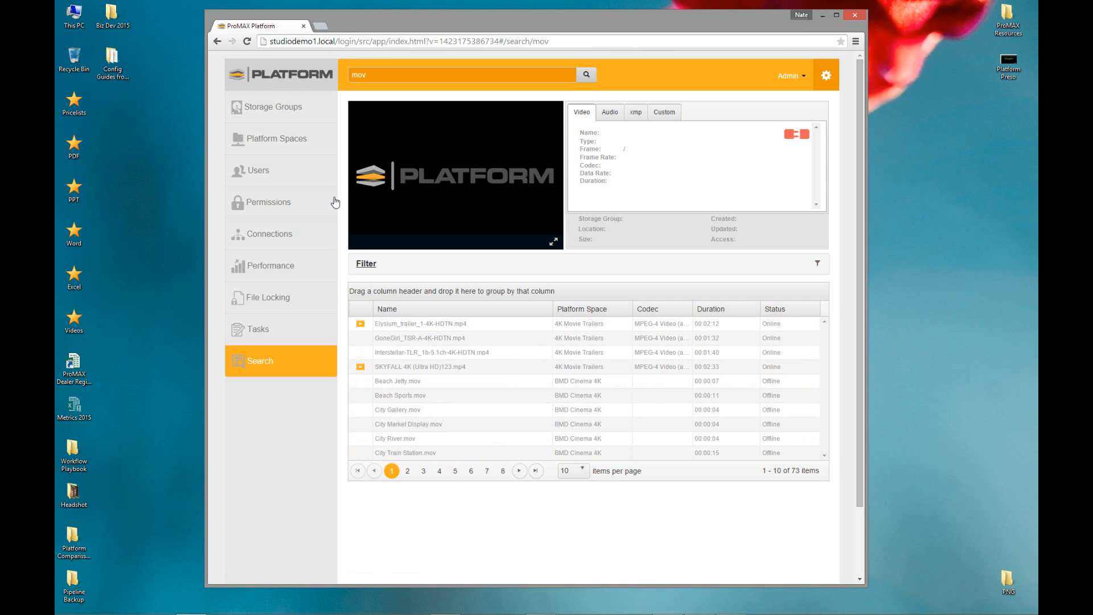
Step: Filter the search results by "beach" and view the metadata of Beach Jetty.mov
{"action": "left_click", "coordinate": [366, 263]}
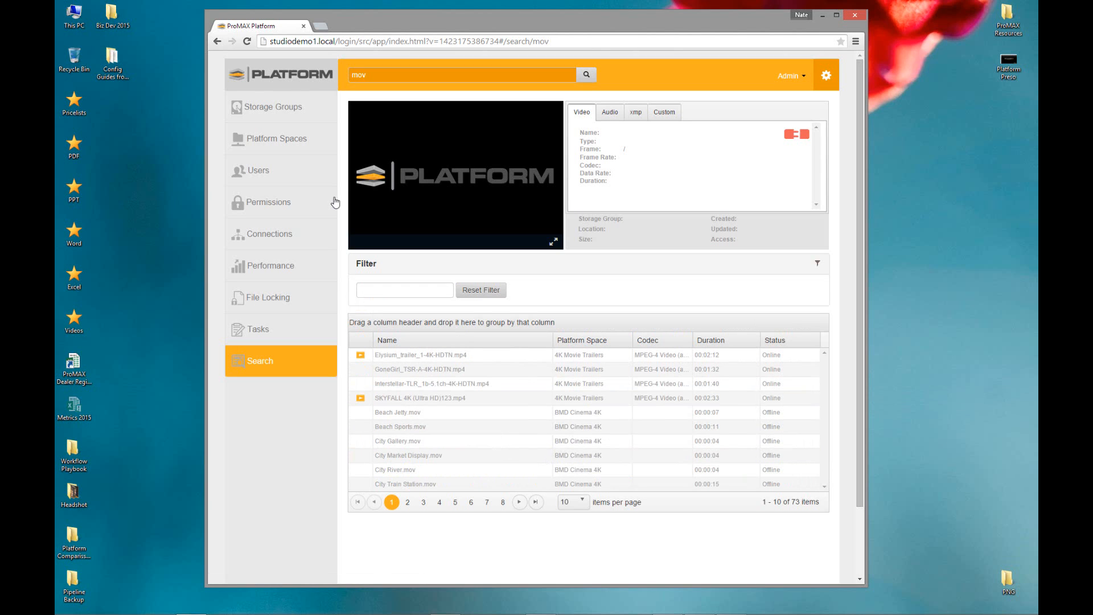
{"action": "type", "text": "bea"}
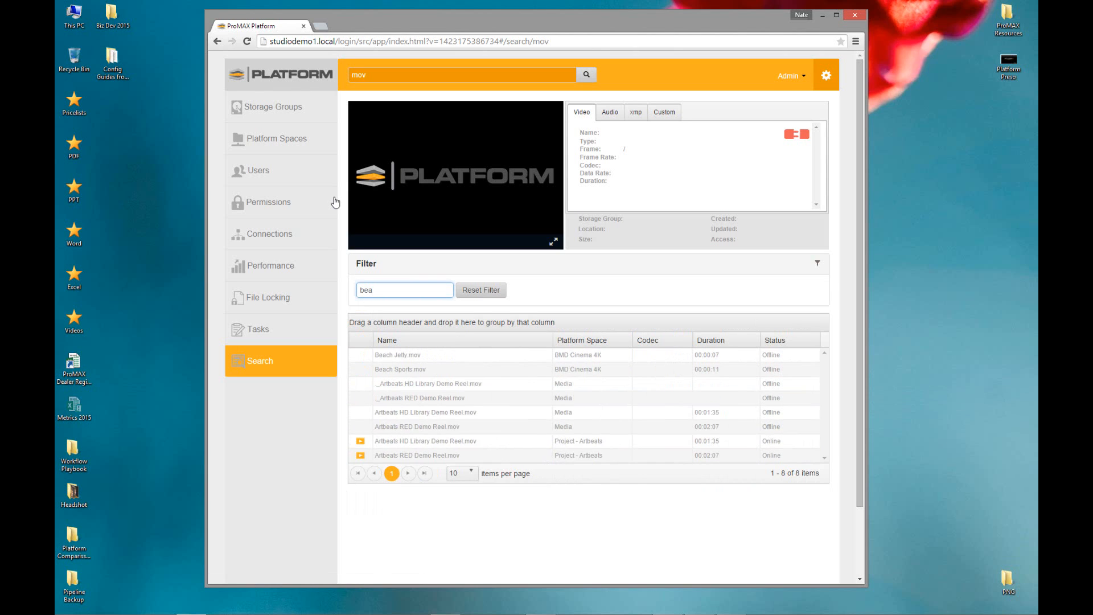
{"action": "type", "text": "ch"}
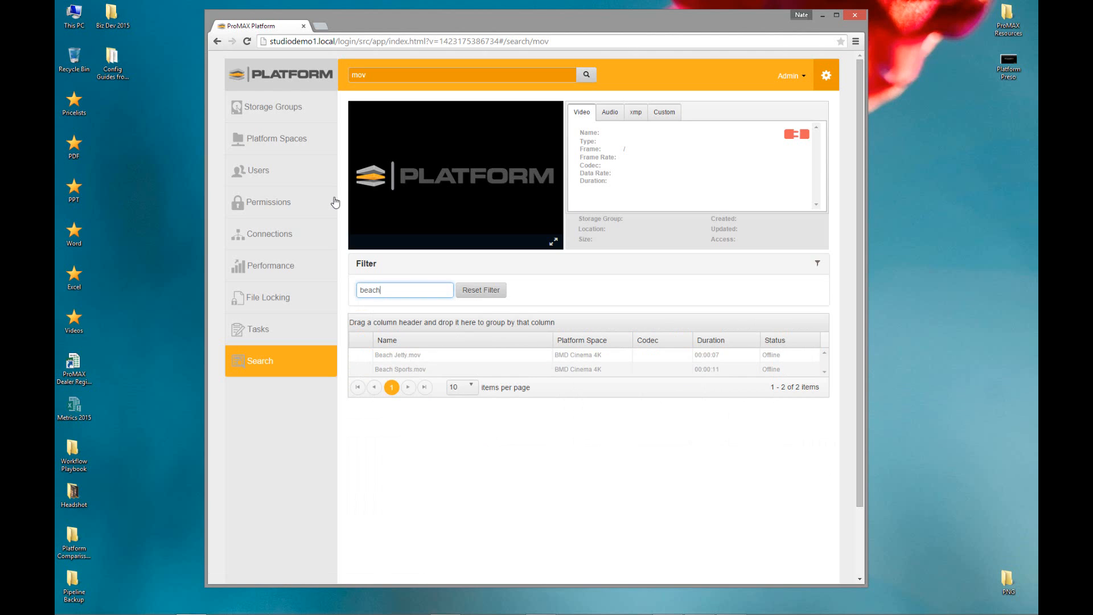
{"action": "key", "text": "ctrl+a"}
{"action": "left_click", "coordinate": [366, 263]}
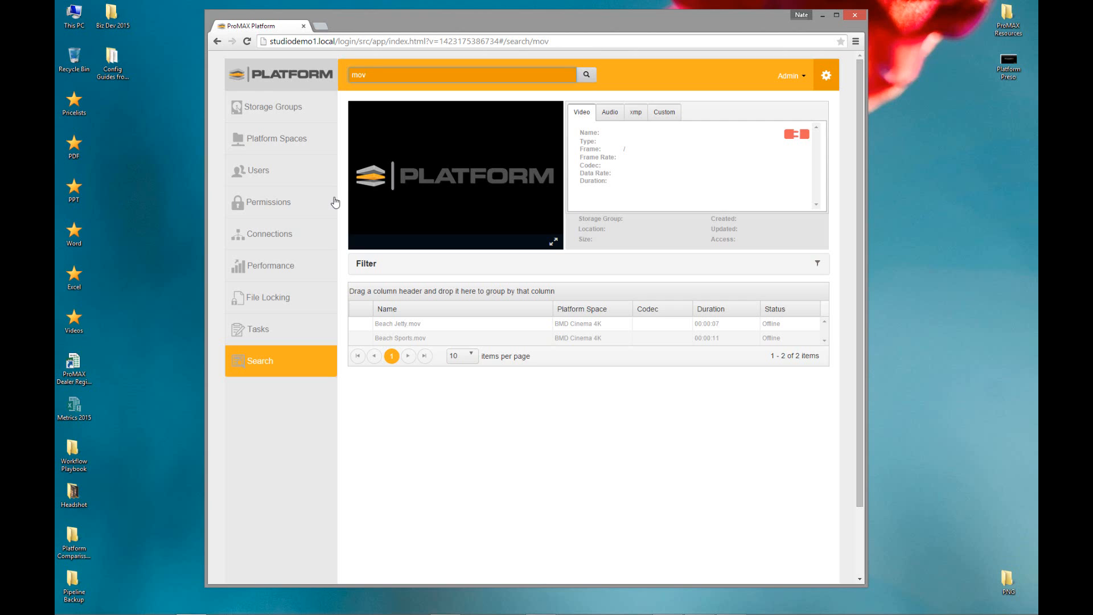
{"action": "key", "text": "ctrl+a"}
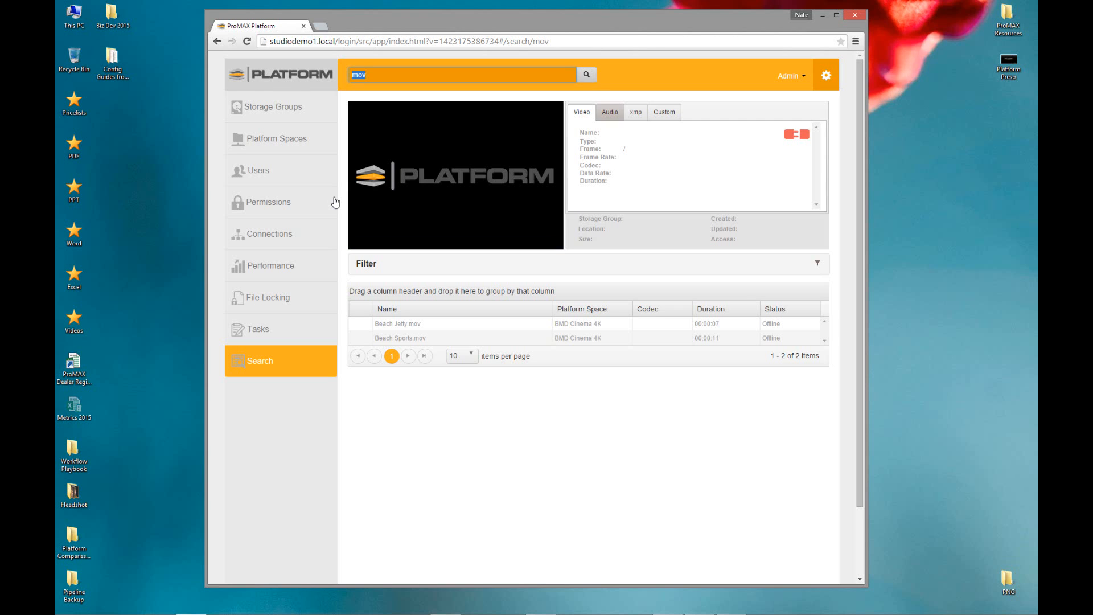
{"action": "left_click", "coordinate": [584, 324]}
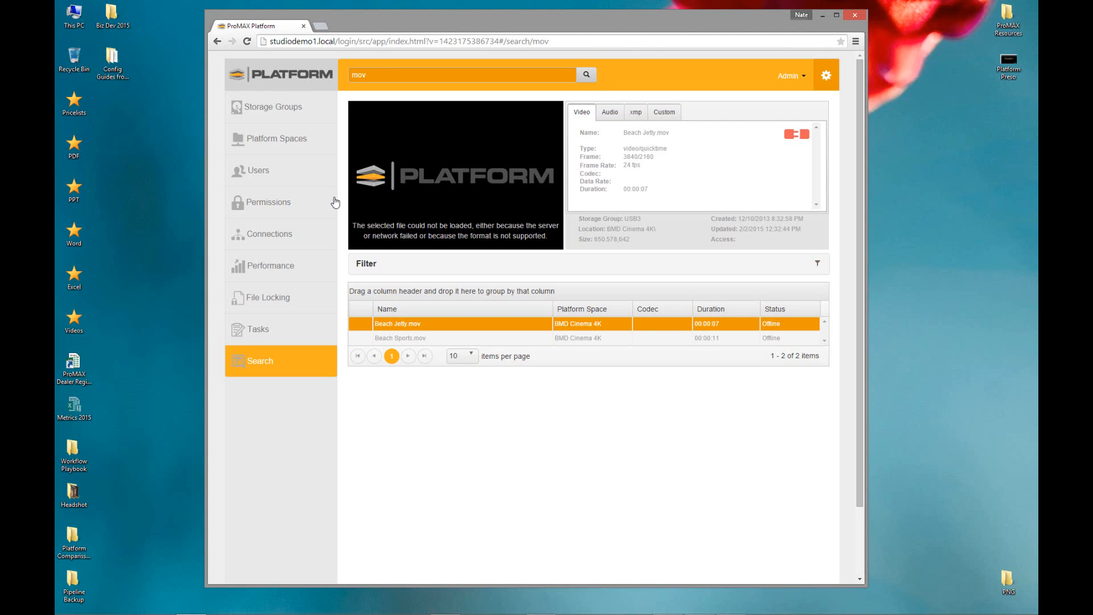
Step: Search for "skyfall", play the proxy of SKYFALL 4K (Ultra HD)_1.mp4 from HD Movie Trailers, and pause it
{"action": "key", "text": "Tab"}
{"action": "type", "text": "skyfall"}
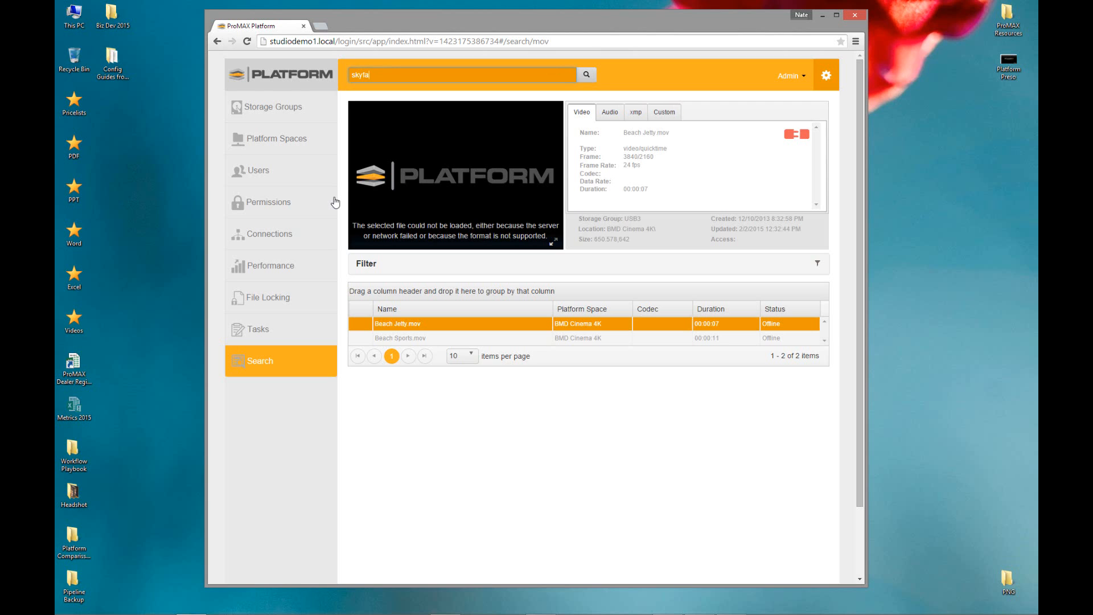
{"action": "key", "text": "Return"}
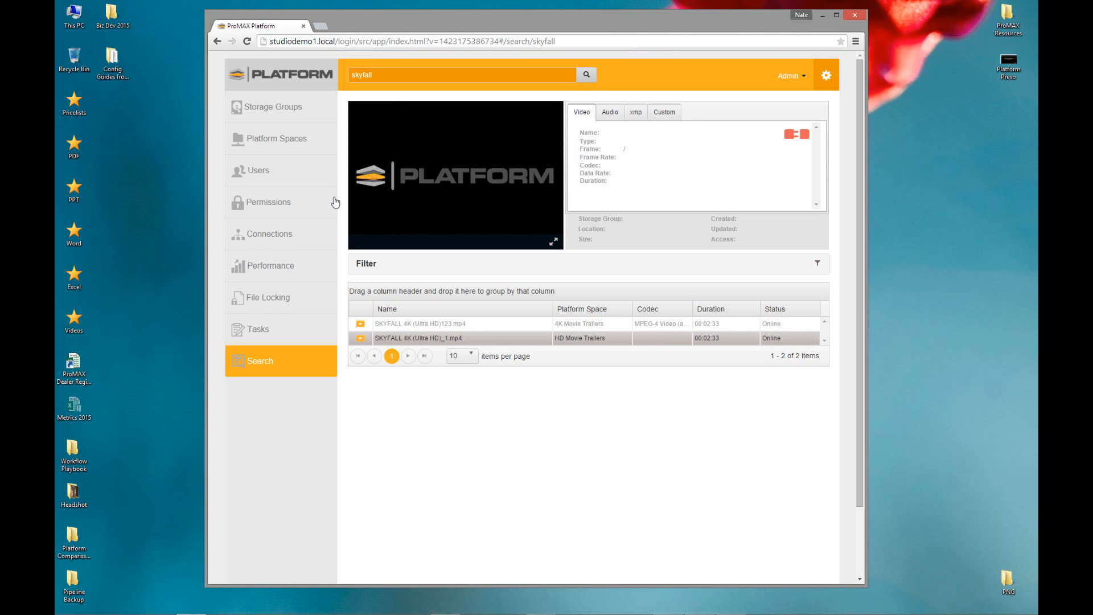
{"action": "left_click", "coordinate": [418, 339]}
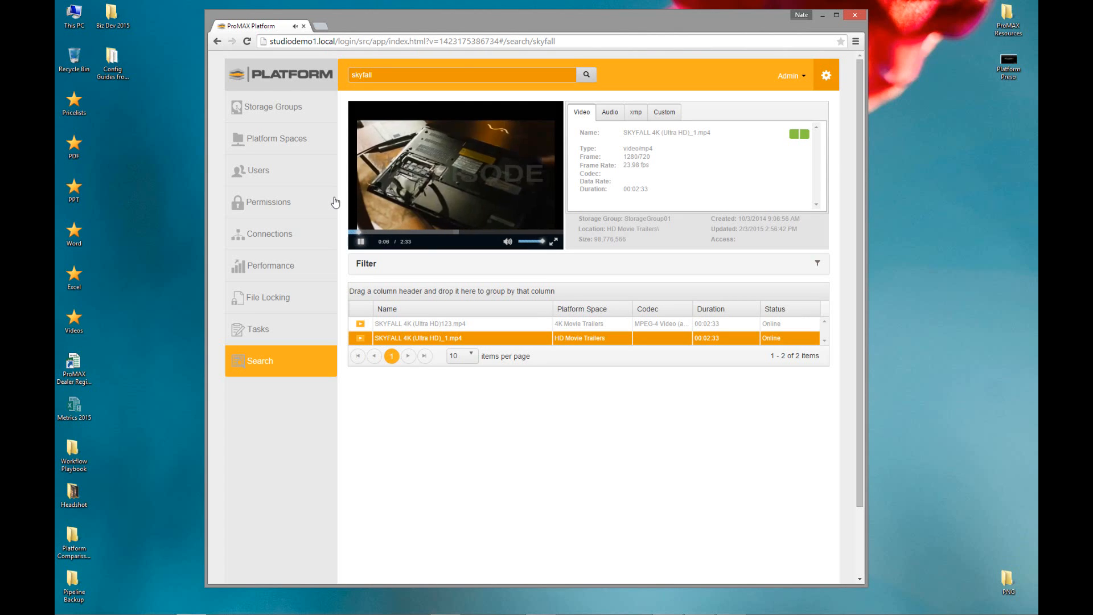
{"action": "left_click", "coordinate": [360, 242]}
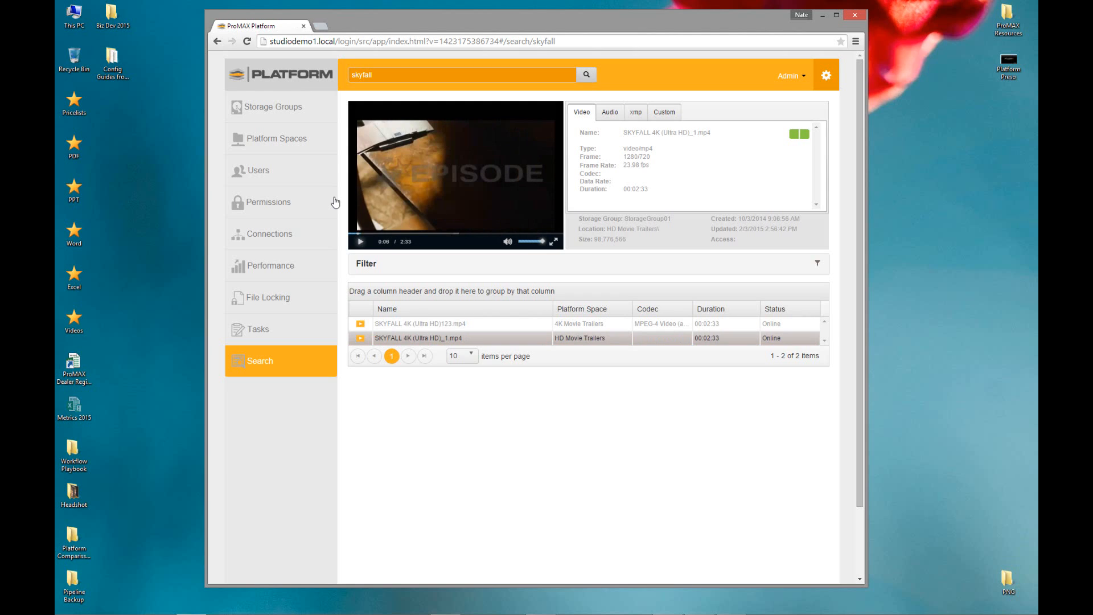
Step: Replace the search term with "gopro" and run the search
{"action": "double_click", "coordinate": [362, 75]}
{"action": "type", "text": "go"}
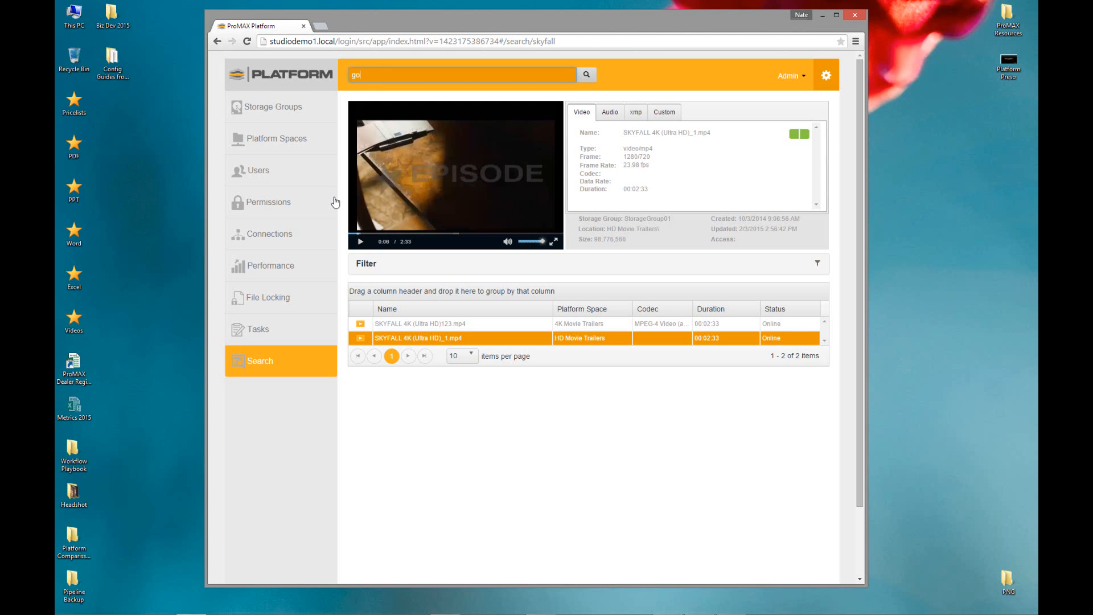
{"action": "type", "text": "pro"}
{"action": "key", "text": "Return"}
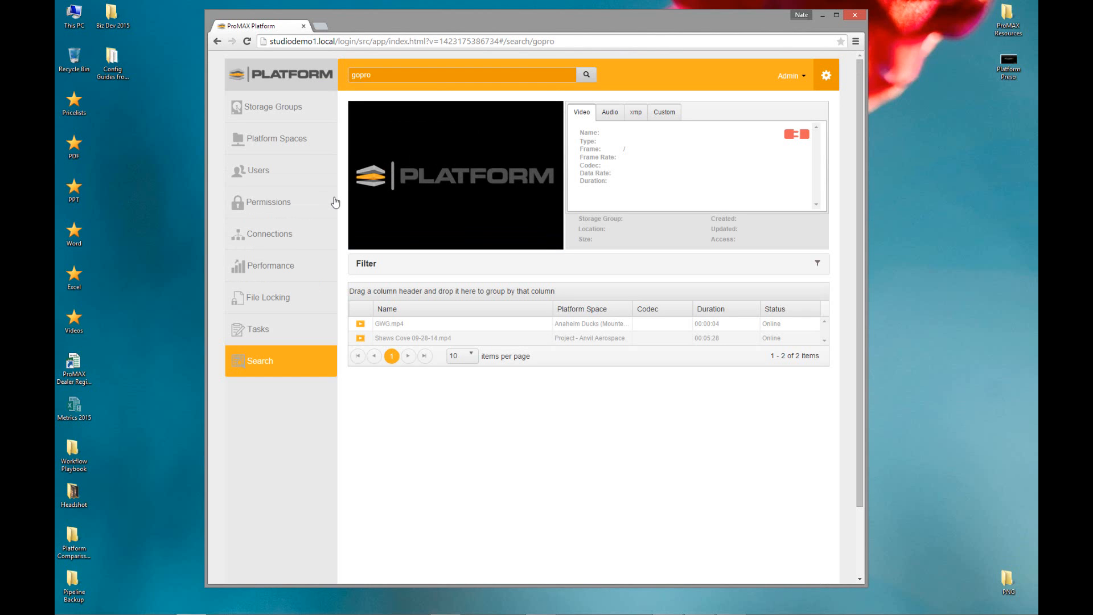
Step: Search for "gwg", view the metadata of the offline GWG.mp4 copy, and dismiss the file loading error
{"action": "key", "text": "ctrl+a"}
{"action": "type", "text": "gwg"}
{"action": "key", "text": "Return"}
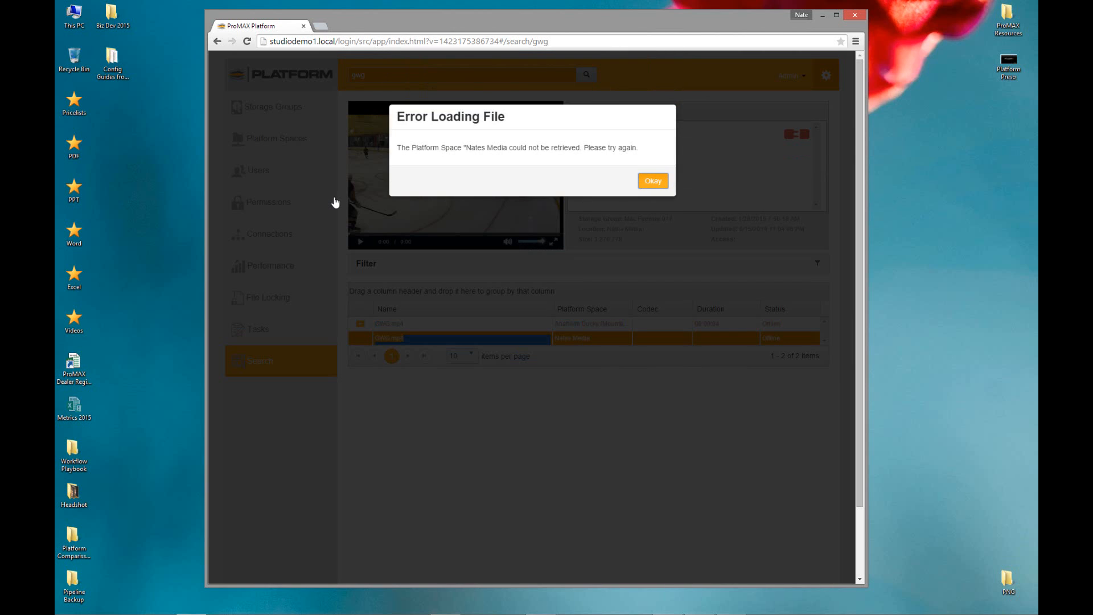
{"action": "key", "text": "Return"}
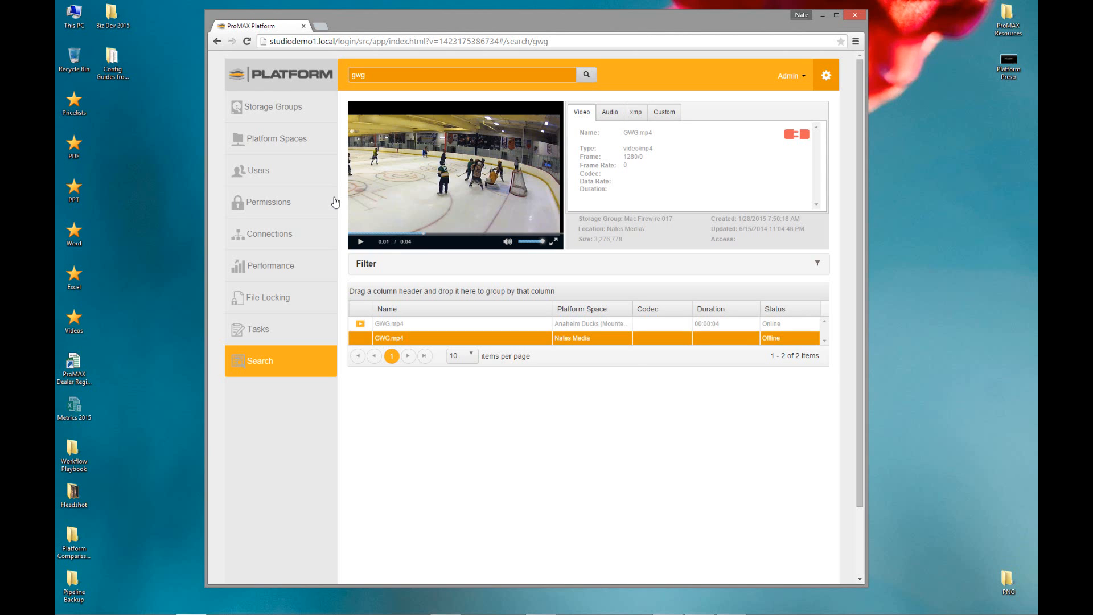
{"action": "key", "text": "Tab"}
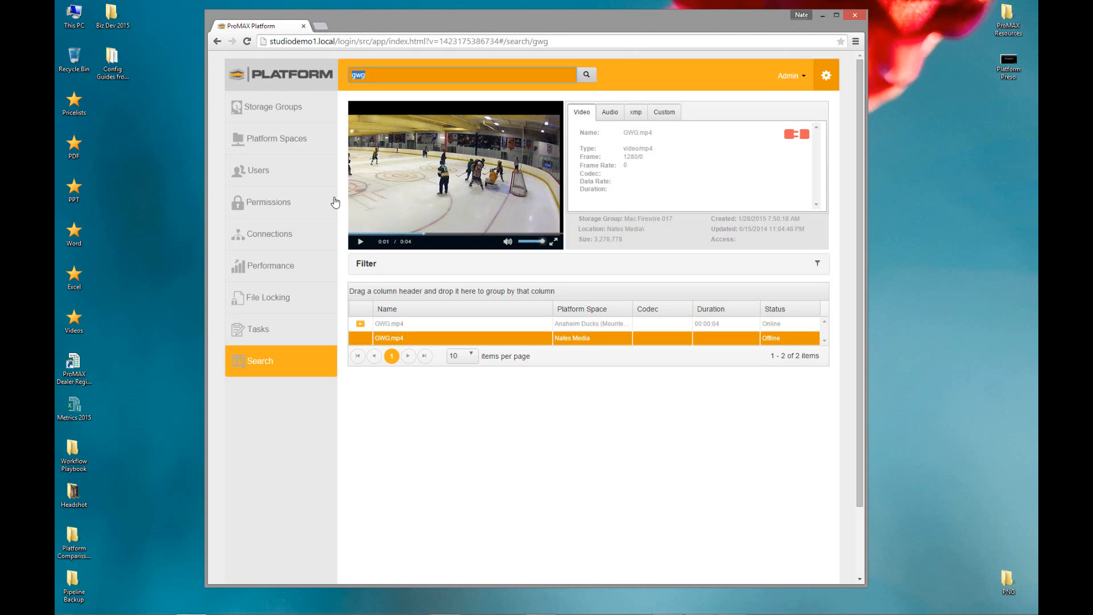
Step: Search for "gopro" and compare the custom metadata of Shaws Cove 09-28-14.mp4 and GWG.mp4
{"action": "type", "text": "sk"}
{"action": "type", "text": "gopro"}
{"action": "key", "text": "Return"}
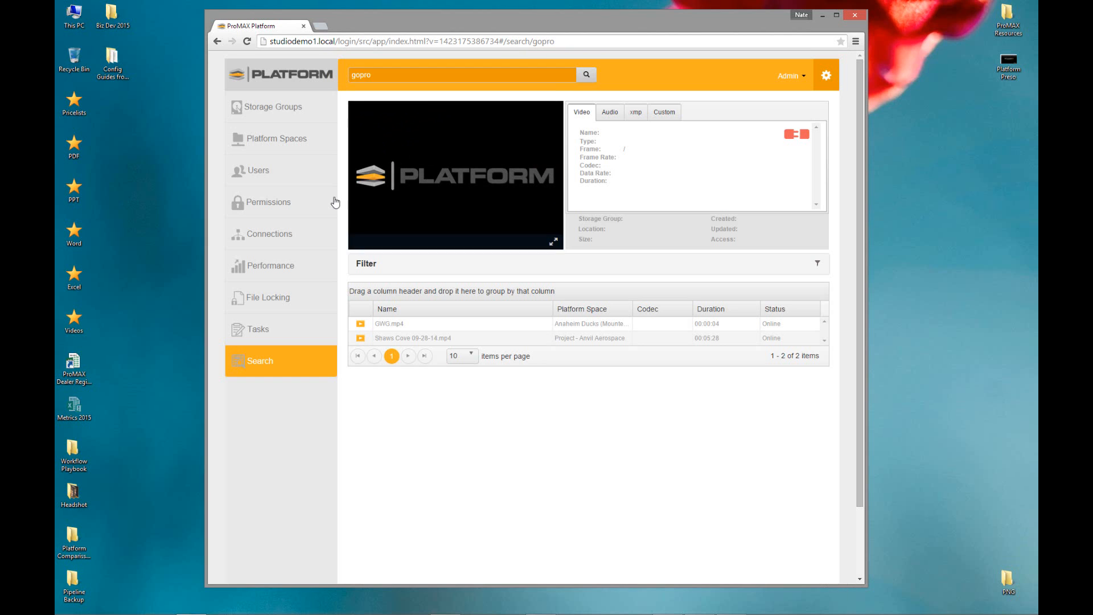
{"action": "left_click", "coordinate": [665, 112]}
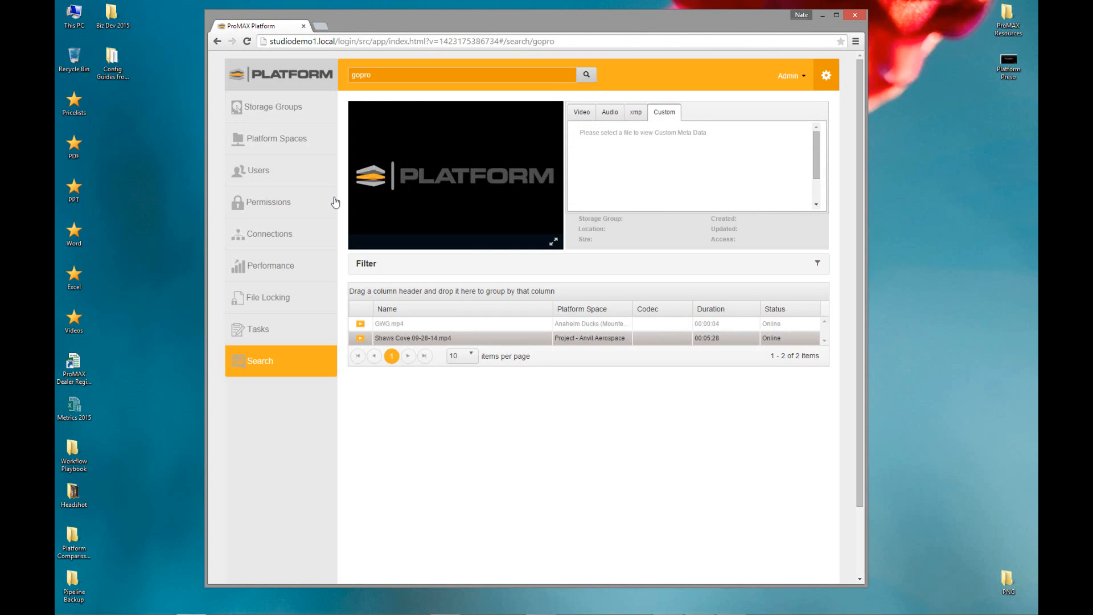
{"action": "left_click", "coordinate": [413, 338]}
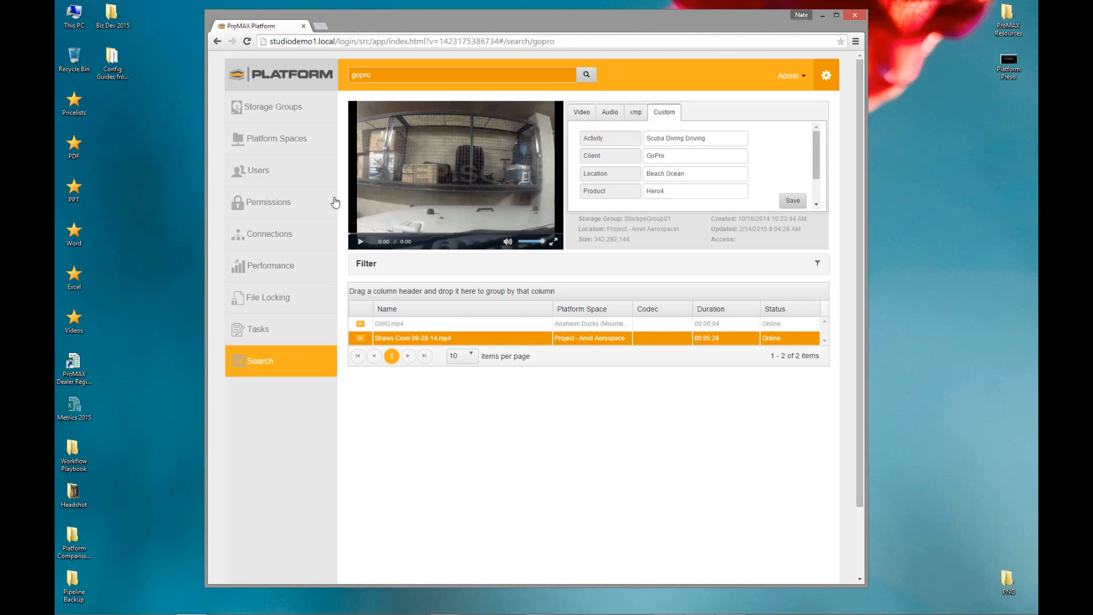
{"action": "left_click", "coordinate": [388, 323]}
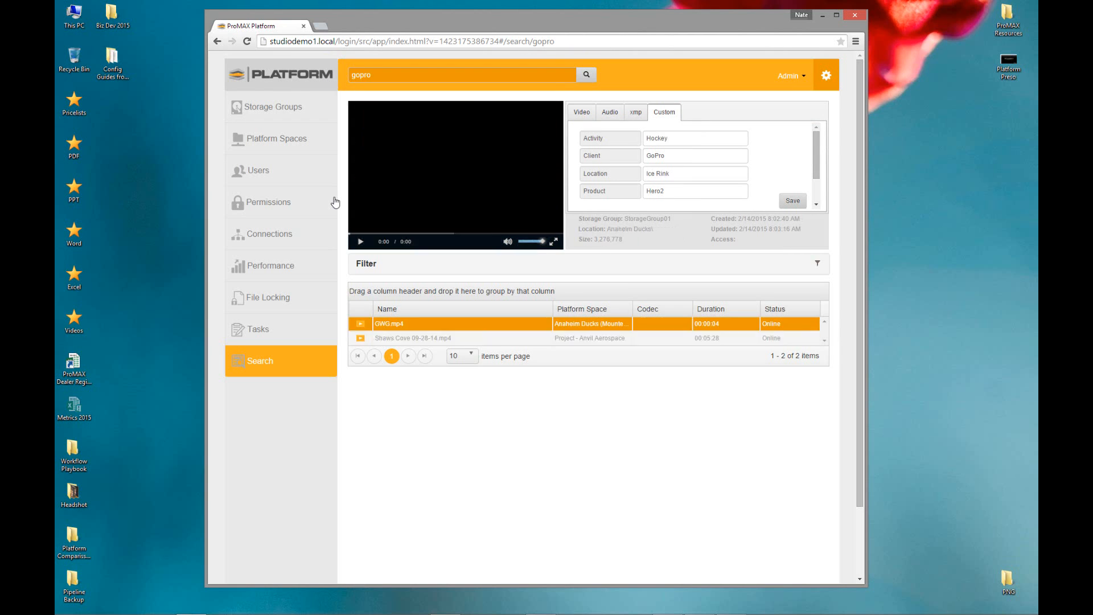
{"action": "left_click", "coordinate": [413, 338]}
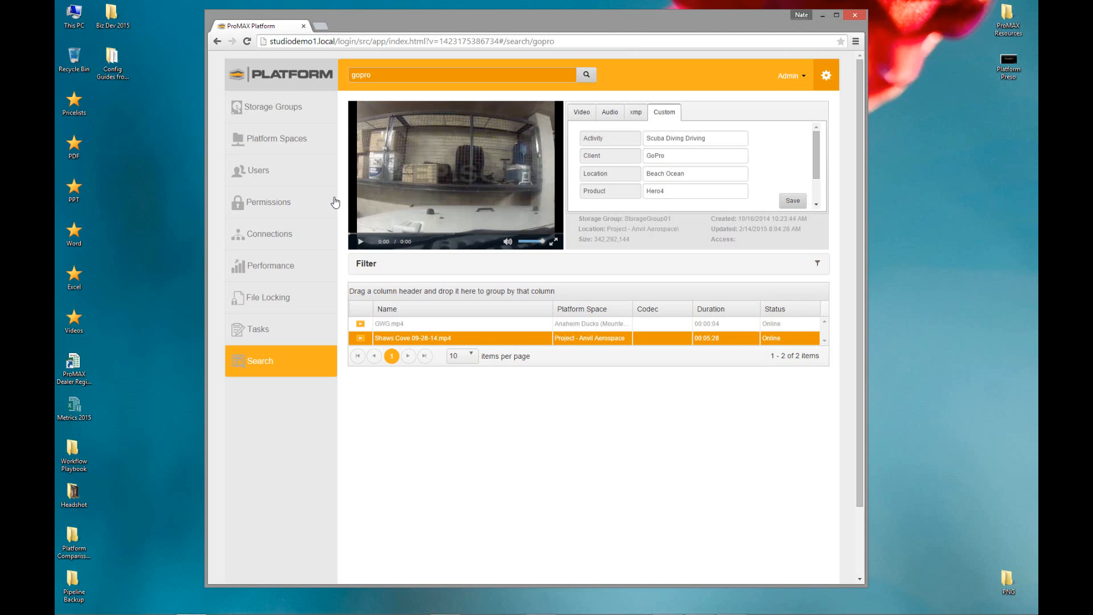
Step: Examine the Activity, Client, Location and Product metadata of Shaws Cove 09-28-14.mp4, checking it against GWG.mp4
{"action": "left_click_drag", "start_coordinate": [708, 138], "coordinate": [645, 139]}
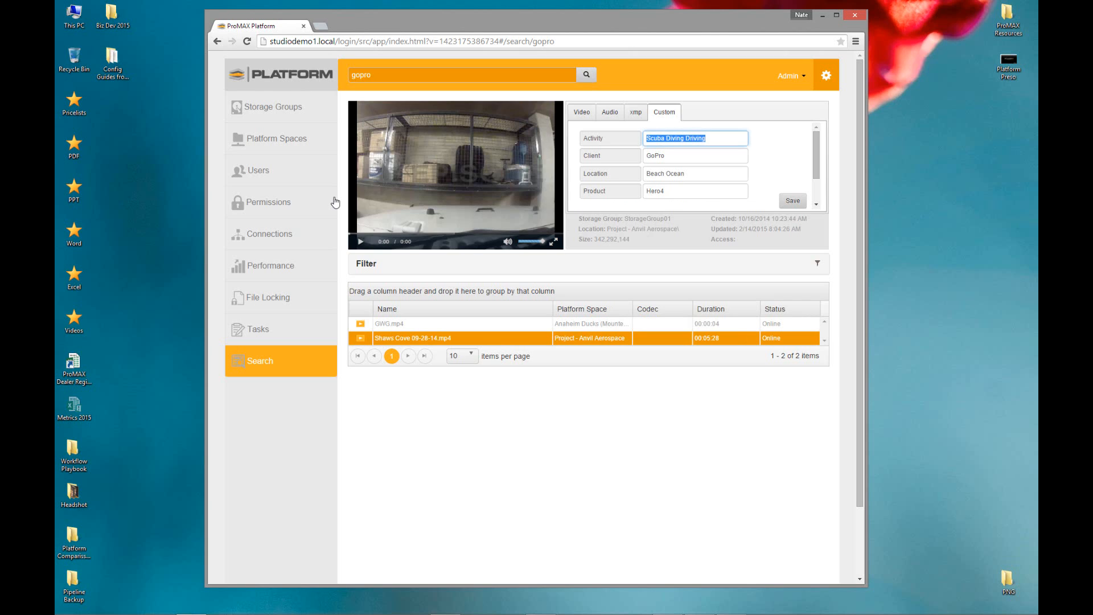
{"action": "left_click", "coordinate": [666, 138]}
{"action": "left_click", "coordinate": [655, 155]}
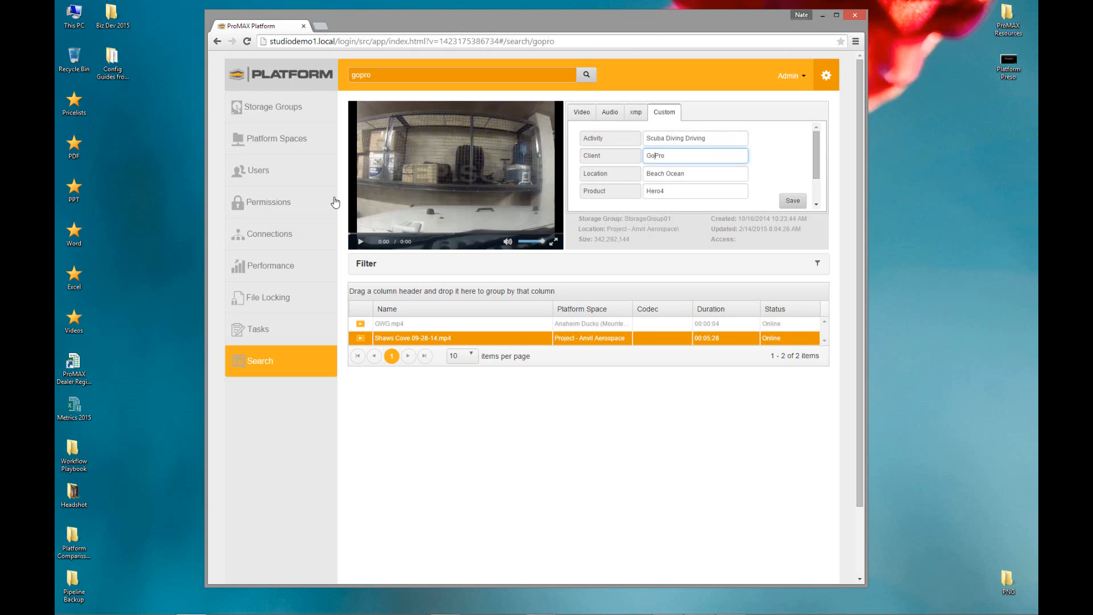
{"action": "mouse_move", "coordinate": [687, 173]}
{"action": "left_mouse_down"}
{"action": "mouse_move", "coordinate": [644, 174]}
{"action": "mouse_move", "coordinate": [666, 191]}
{"action": "mouse_move", "coordinate": [645, 191]}
{"action": "left_mouse_up"}
{"action": "left_click", "coordinate": [669, 191]}
{"action": "left_click", "coordinate": [390, 324]}
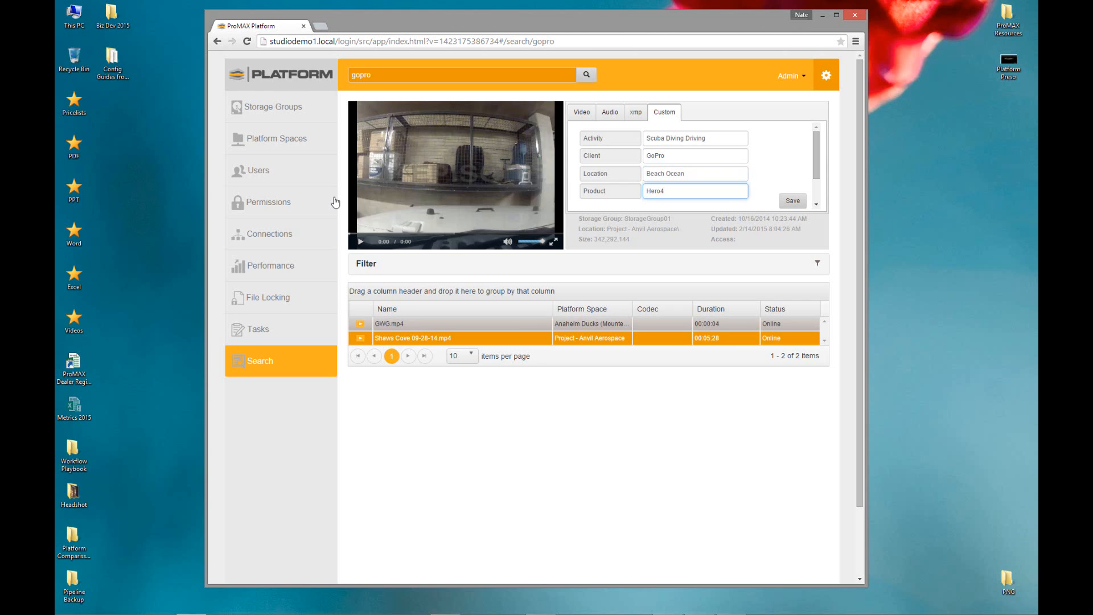
{"action": "left_click", "coordinate": [412, 338]}
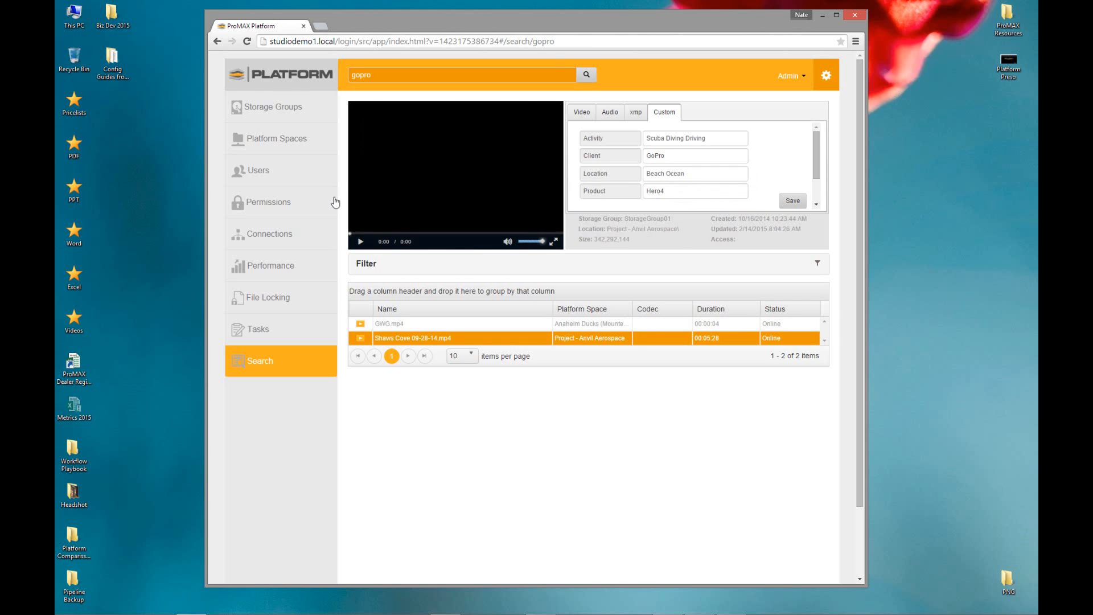
Step: Search for "hero" and preview the images Front_Hero.png and Portable_Hero[1].png
{"action": "left_click", "coordinate": [456, 75]}
{"action": "key", "text": "BackSpace"}
{"action": "key", "text": "BackSpace"}
{"action": "key", "text": "BackSpace"}
{"action": "key", "text": "BackSpace"}
{"action": "key", "text": "BackSpace"}
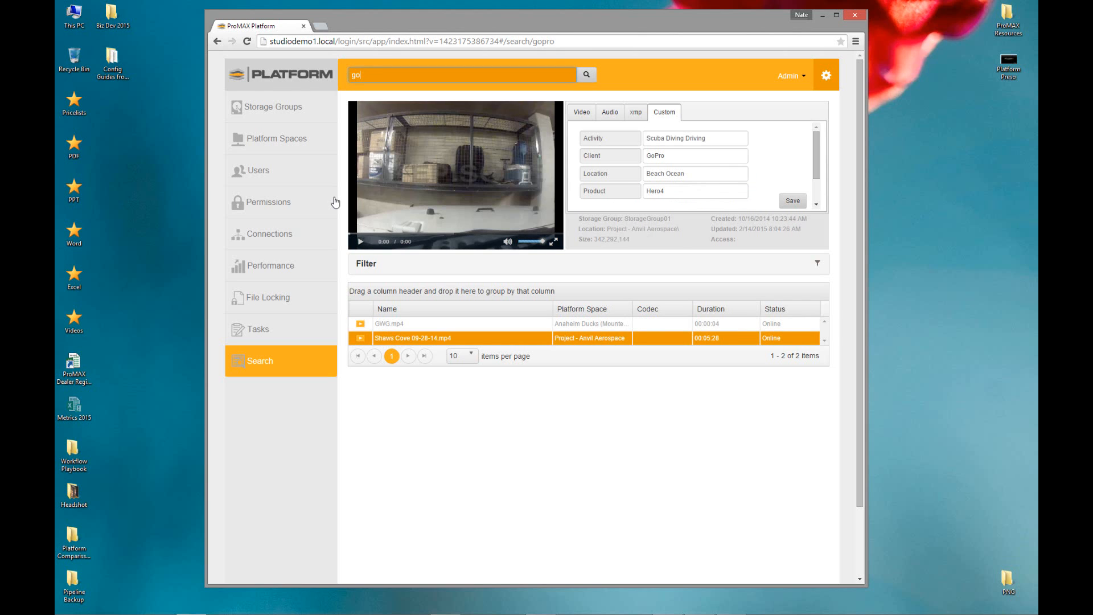
{"action": "type", "text": "hero"}
{"action": "key", "text": "Return"}
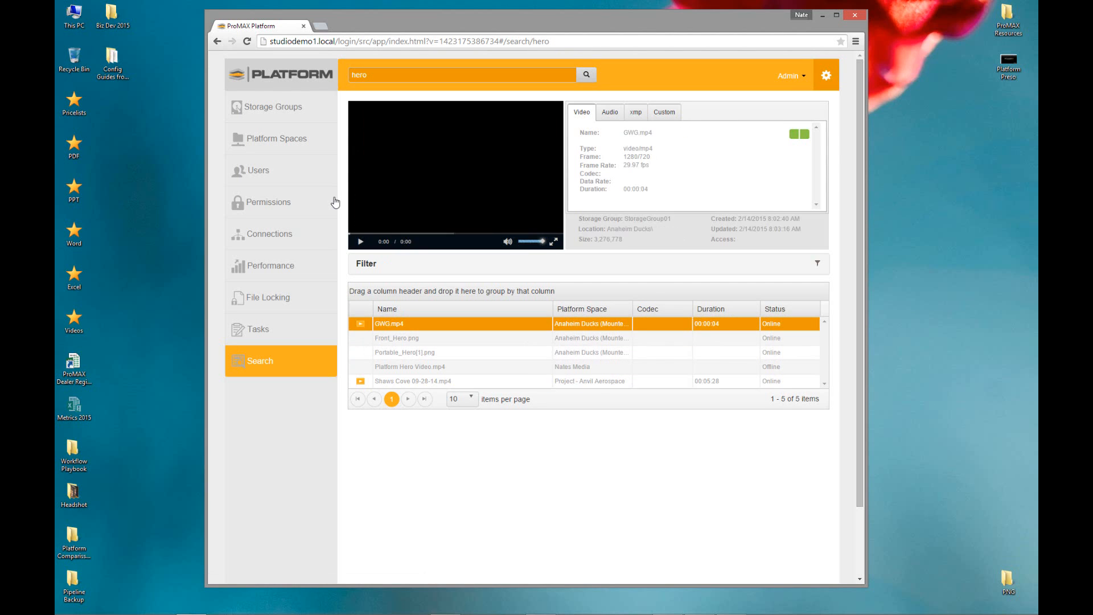
{"action": "left_click", "coordinate": [397, 338]}
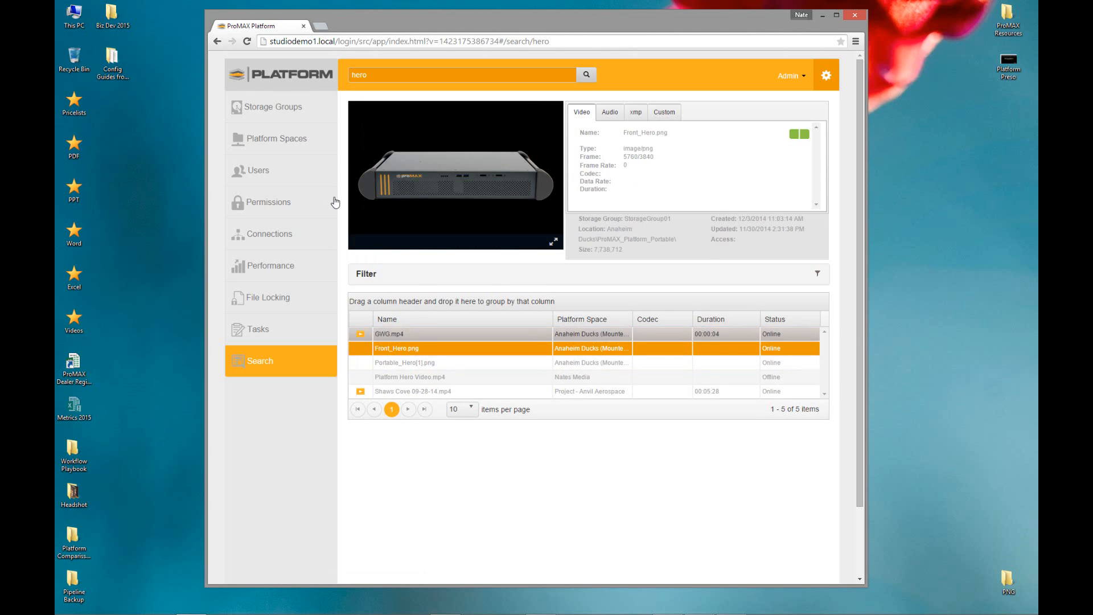
{"action": "left_click", "coordinate": [404, 362]}
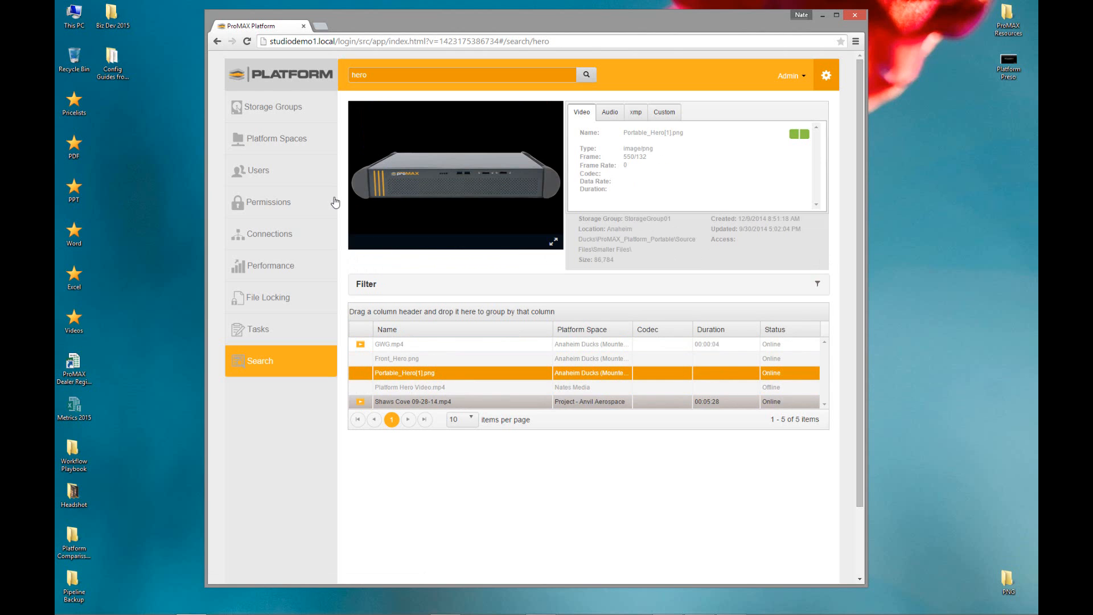
Step: View the custom metadata of Shaws Cove 09-28-14.mp4, focusing on its Product value, and that of GWG.mp4
{"action": "left_click", "coordinate": [413, 402]}
{"action": "left_click", "coordinate": [663, 111]}
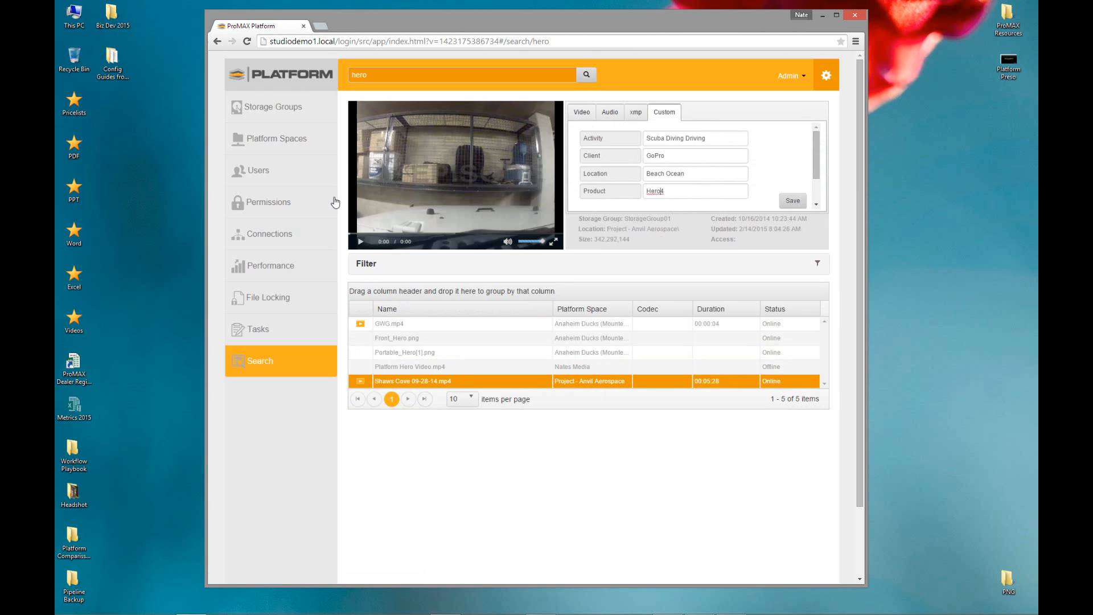
{"action": "left_click_drag", "start_coordinate": [646, 191], "coordinate": [661, 191]}
{"action": "left_click", "coordinate": [665, 192]}
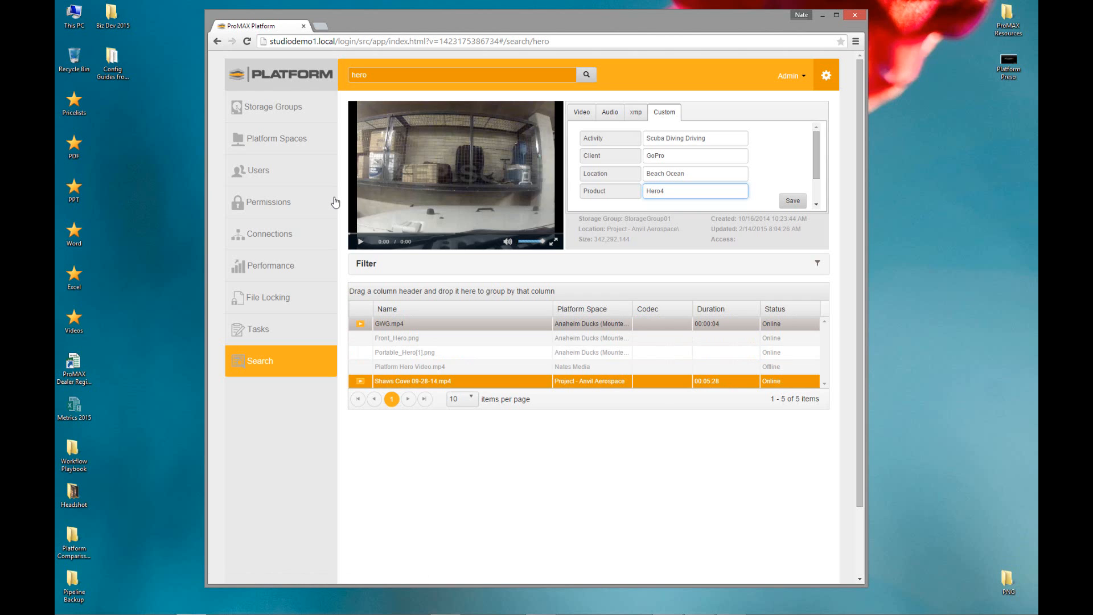
{"action": "left_click", "coordinate": [390, 324]}
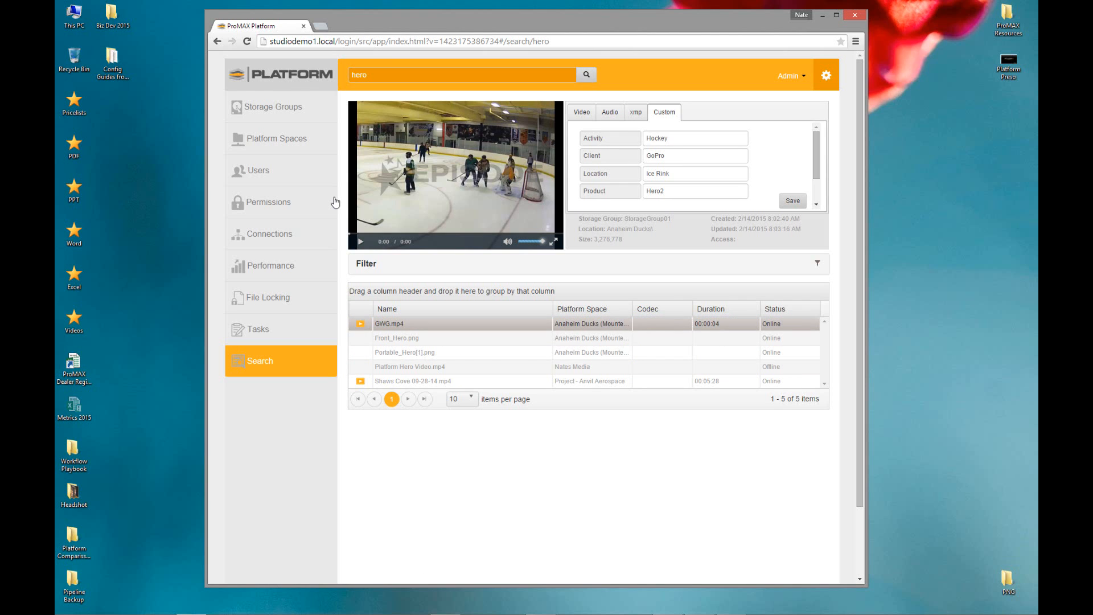
Step: Open the folder containing GWG.mp4 from the search results, and close the folder window
{"action": "right_click", "coordinate": [444, 324]}
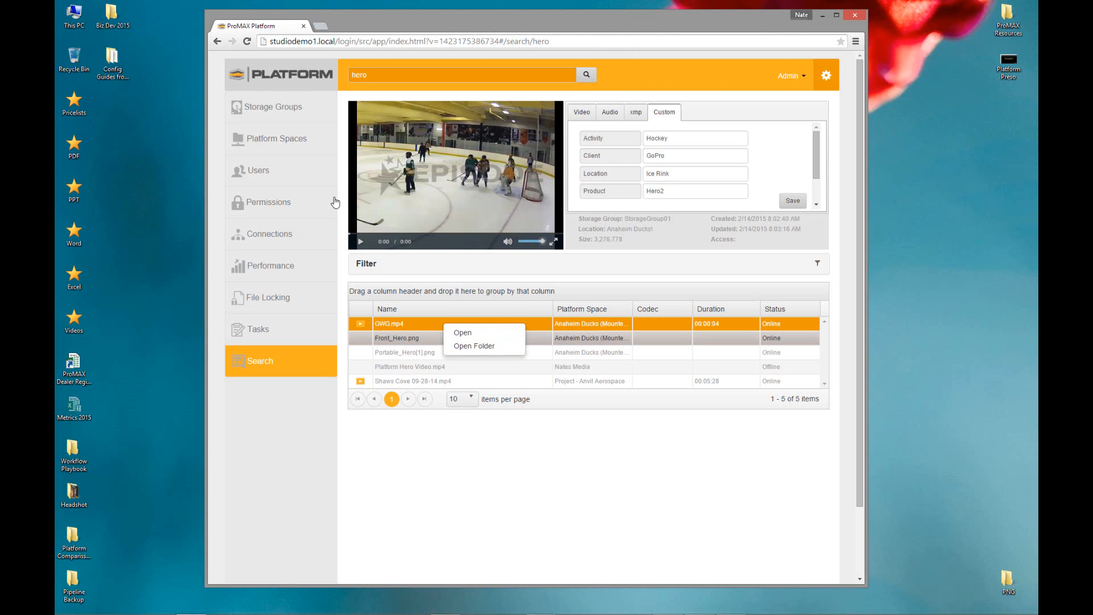
{"action": "left_click", "coordinate": [474, 346]}
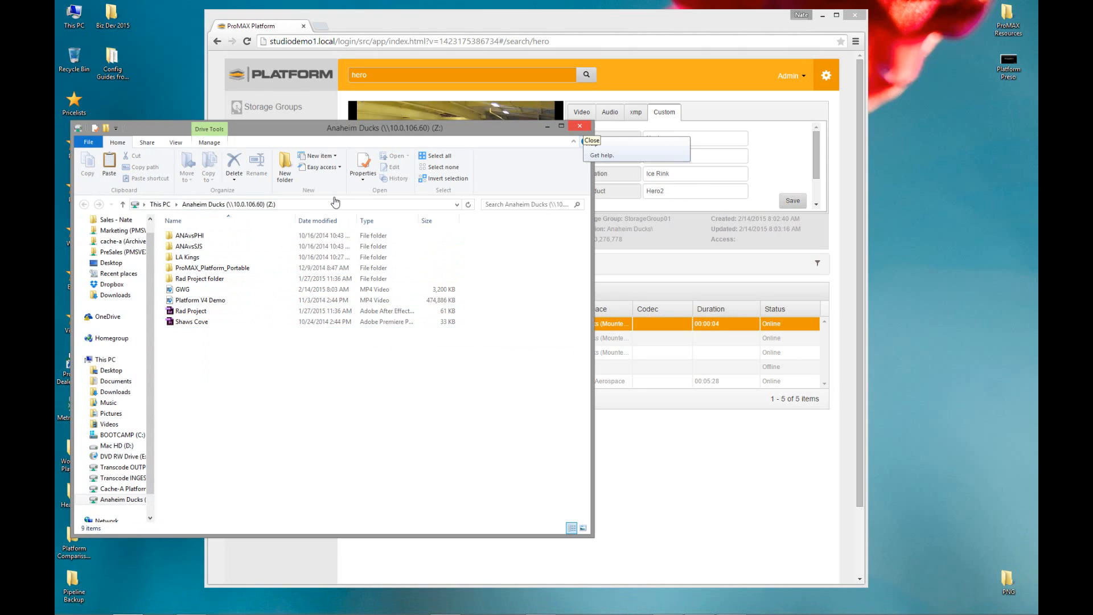
{"action": "left_click", "coordinate": [580, 126]}
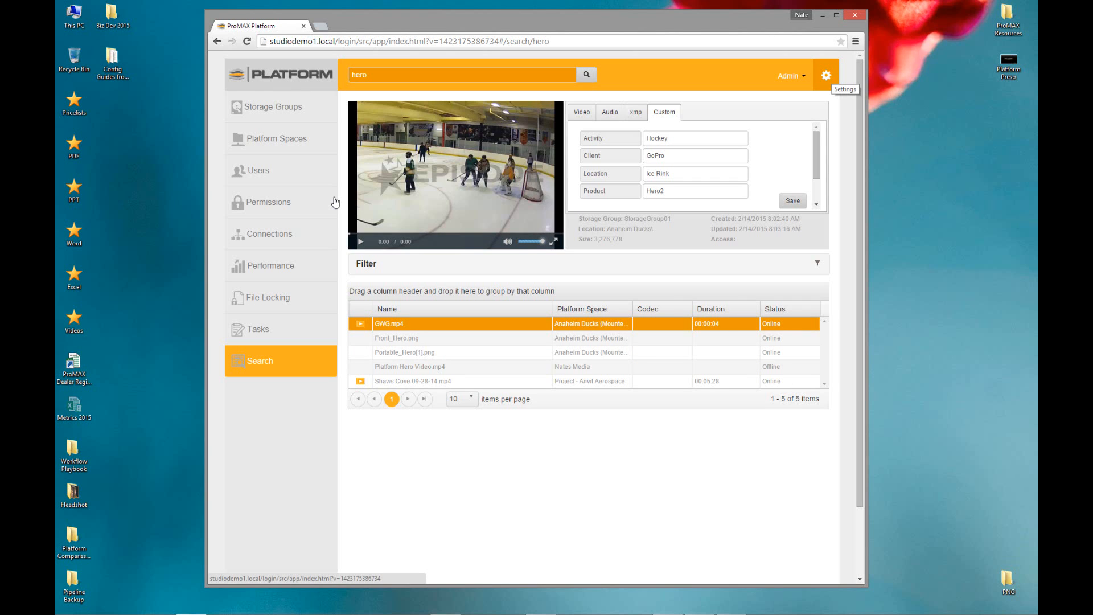
Step: Review the Activity, Client, Location and Product custom metadata fields in the settings, and return to the search page
{"action": "left_click", "coordinate": [826, 75]}
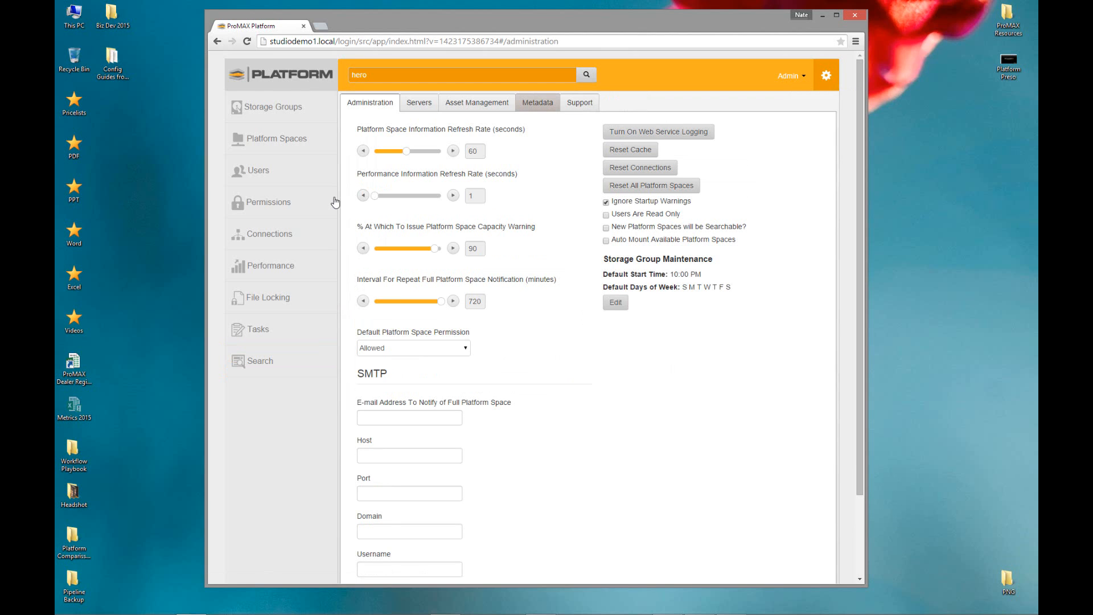
{"action": "left_click", "coordinate": [537, 103]}
{"action": "left_click", "coordinate": [390, 196]}
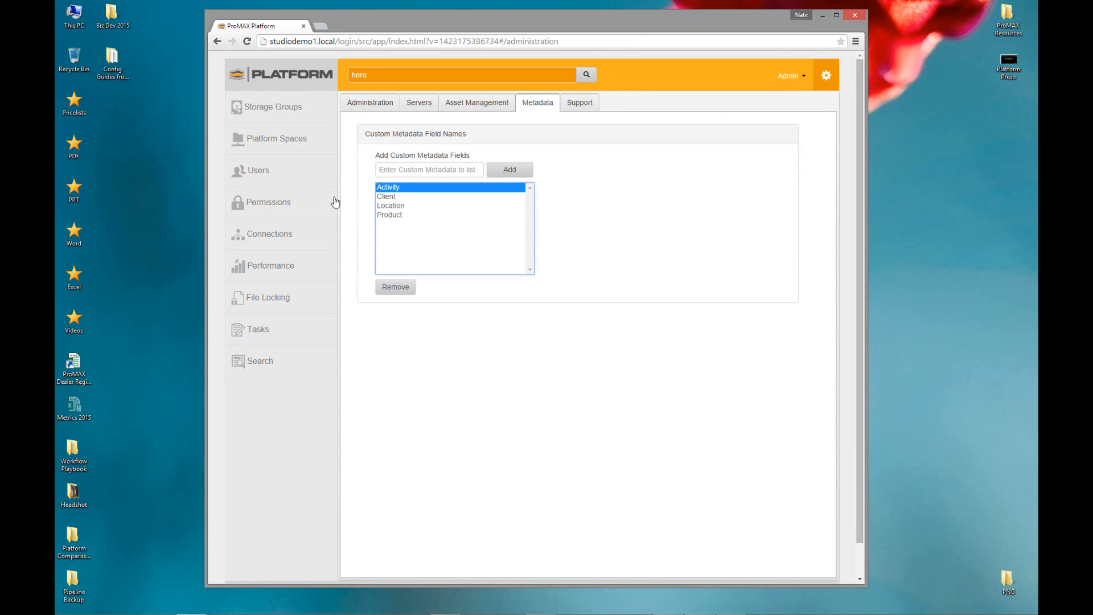
{"action": "left_click", "coordinate": [391, 205]}
{"action": "left_click", "coordinate": [387, 197]}
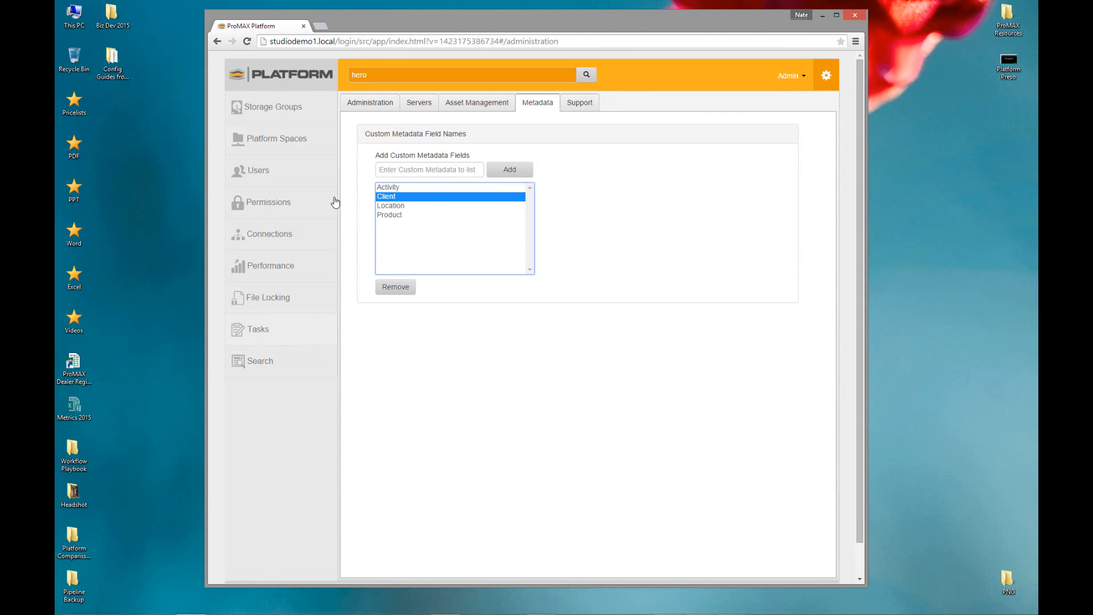
{"action": "left_click", "coordinate": [260, 361]}
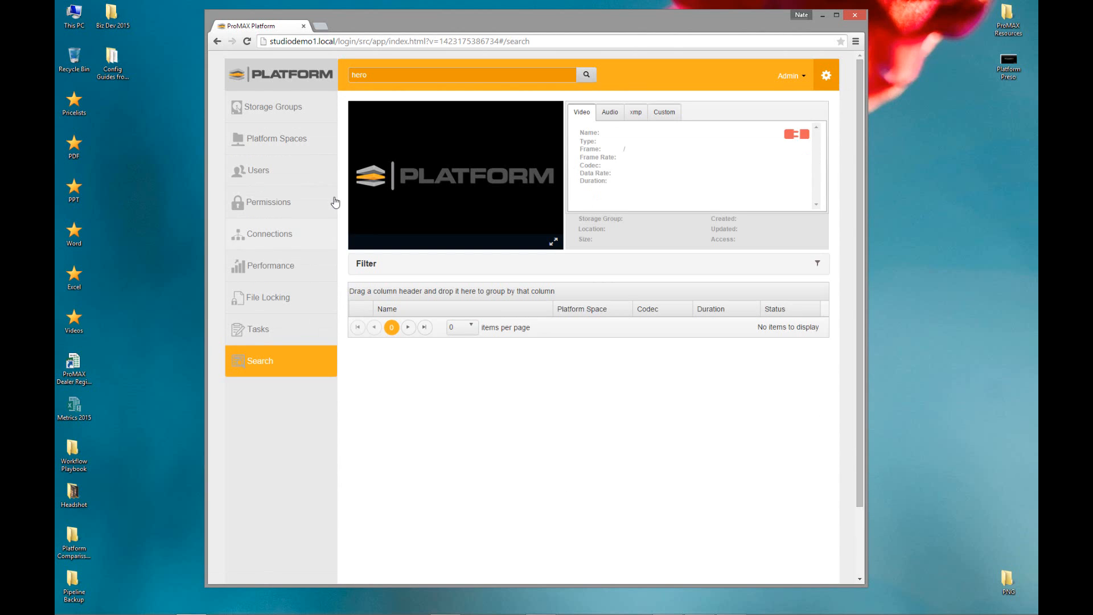
Step: Review the user accounts of the Producer and the Graphics Artist, and the Class 101 group in the groups list
{"action": "left_click", "coordinate": [258, 170]}
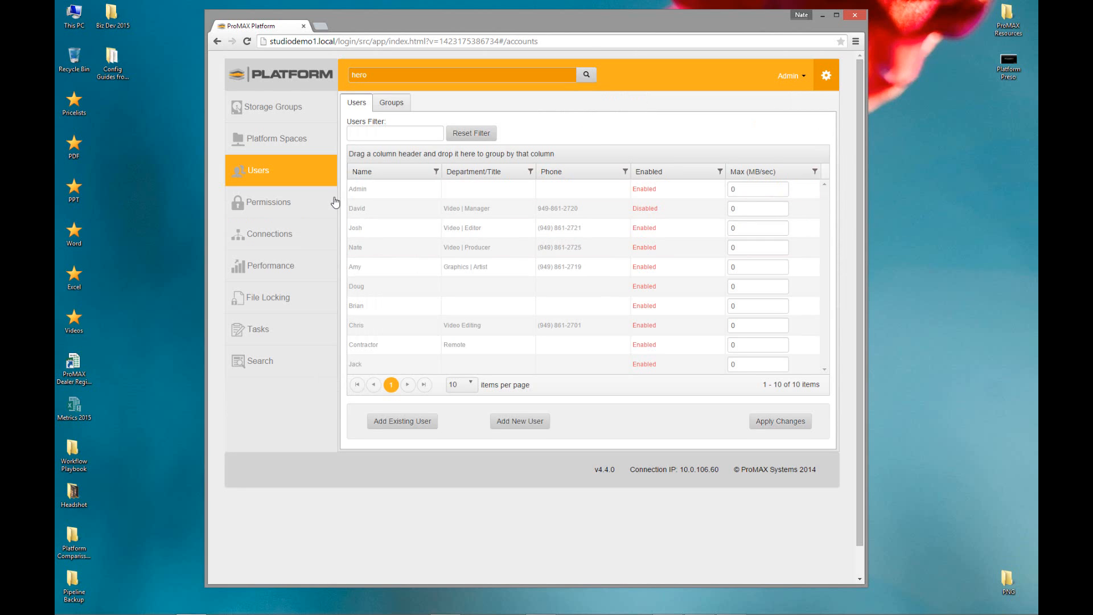
{"action": "left_click", "coordinate": [394, 247]}
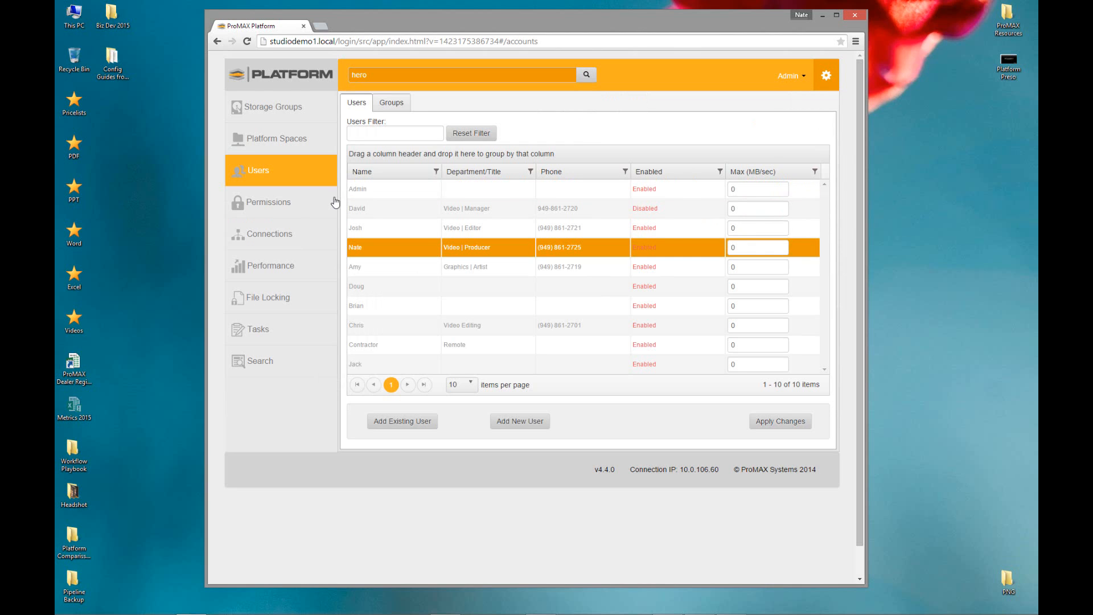
{"action": "left_click", "coordinate": [394, 267]}
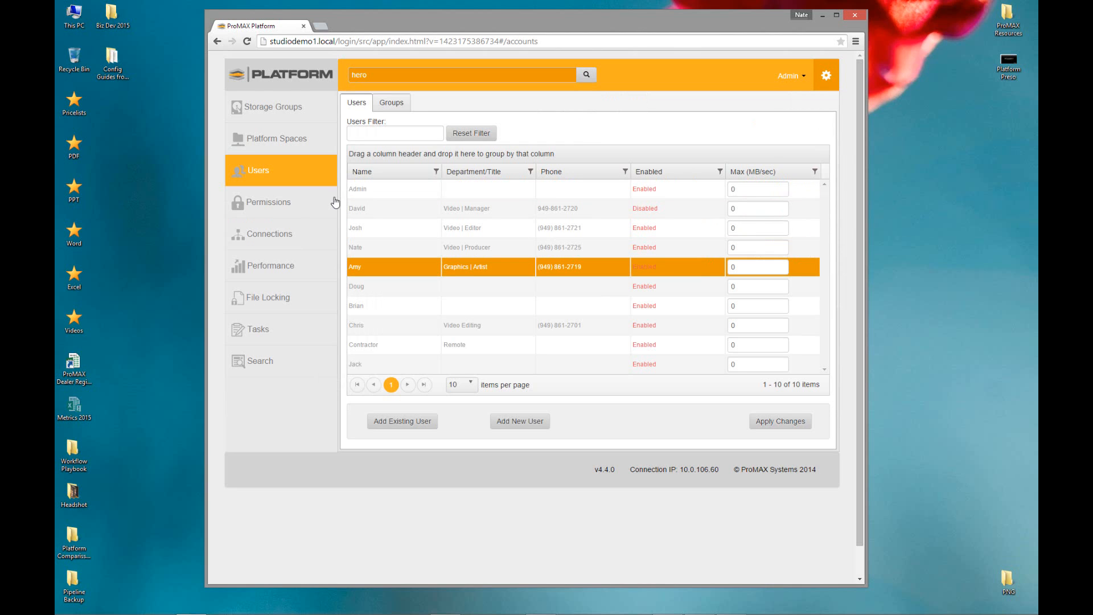
{"action": "left_click", "coordinate": [391, 102]}
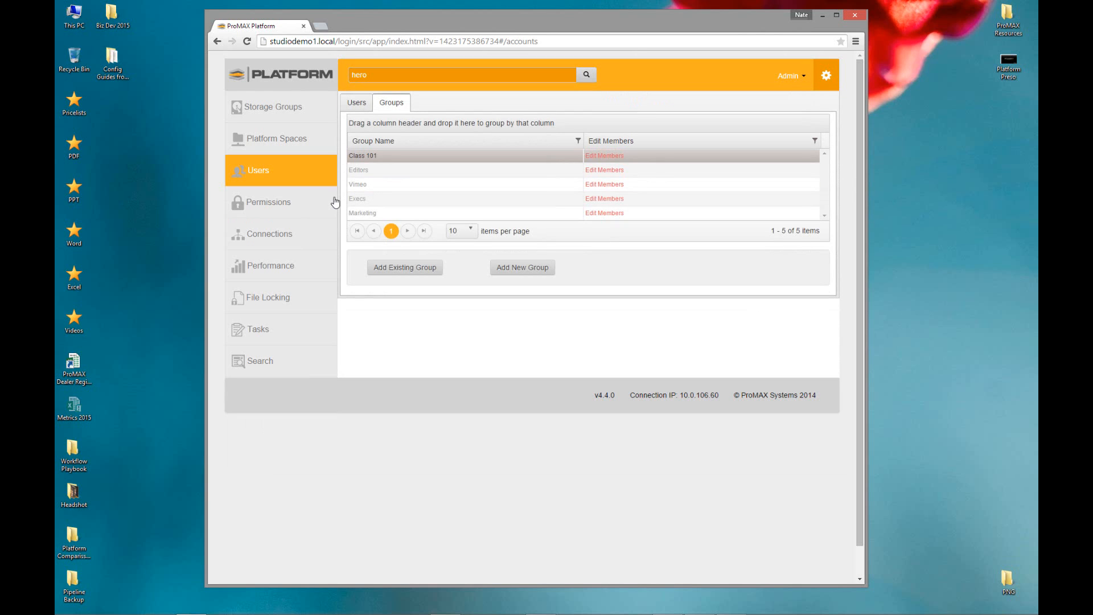
{"action": "left_click", "coordinate": [399, 155]}
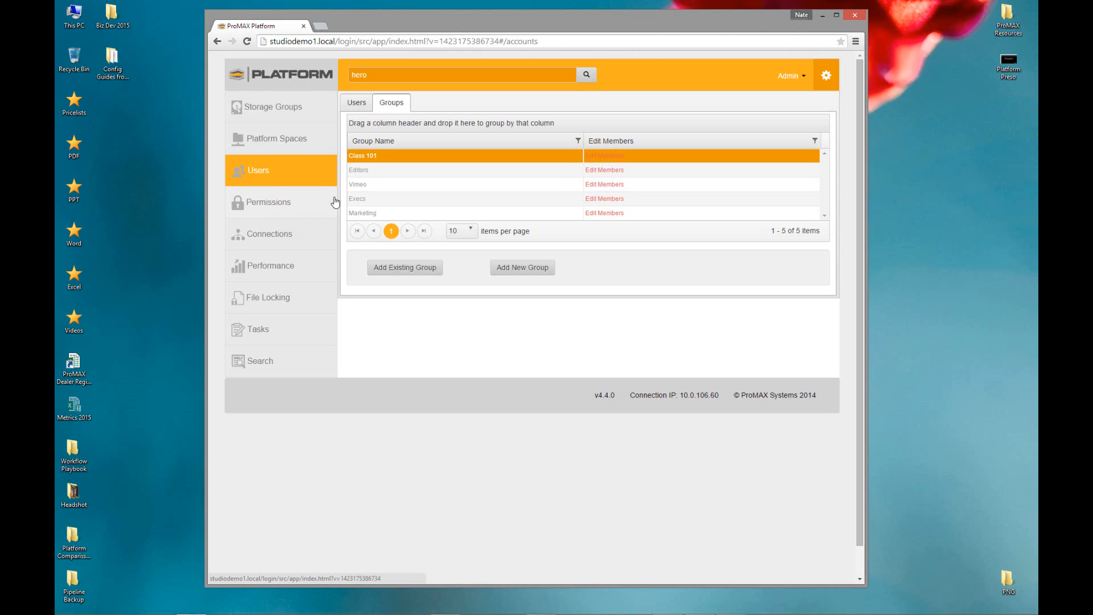
Step: Examine the read and modify permissions on the Platform spaces for three user accounts
{"action": "left_click", "coordinate": [335, 202]}
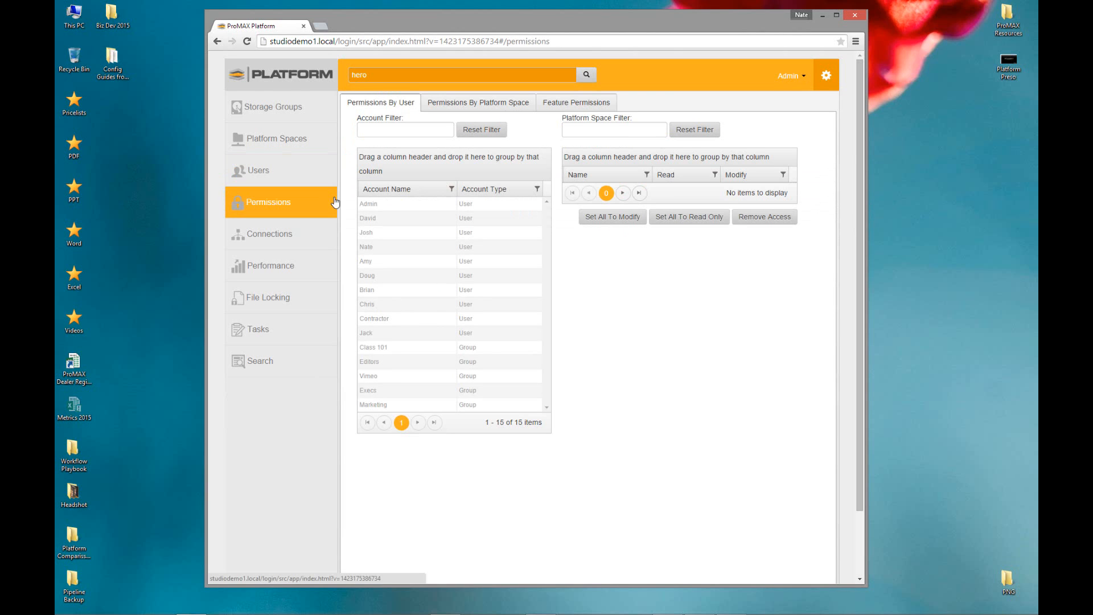
{"action": "left_click", "coordinate": [393, 333]}
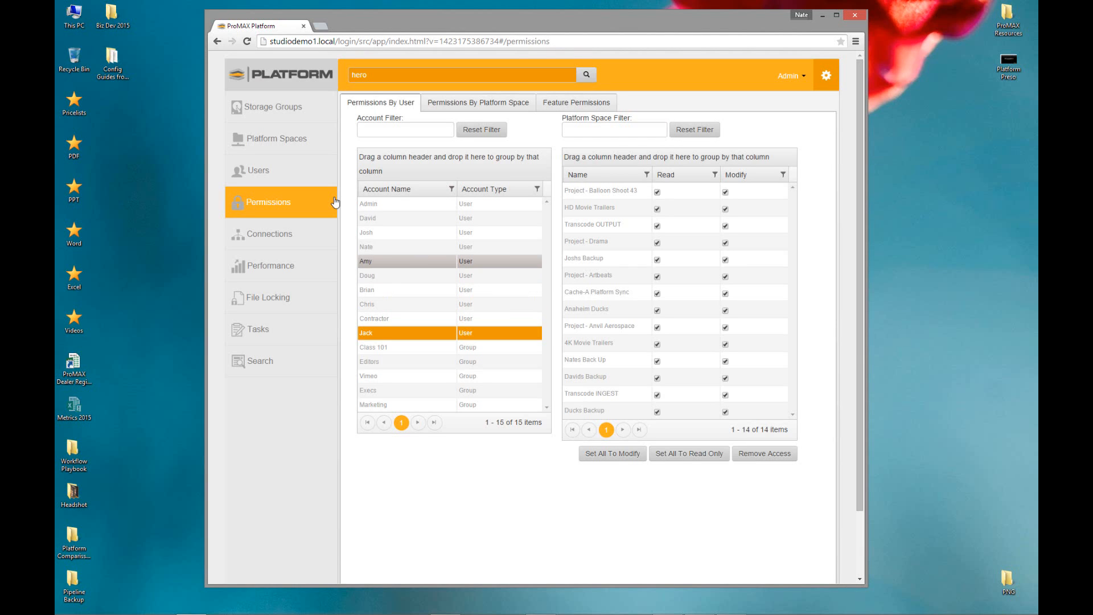
{"action": "left_click", "coordinate": [393, 261]}
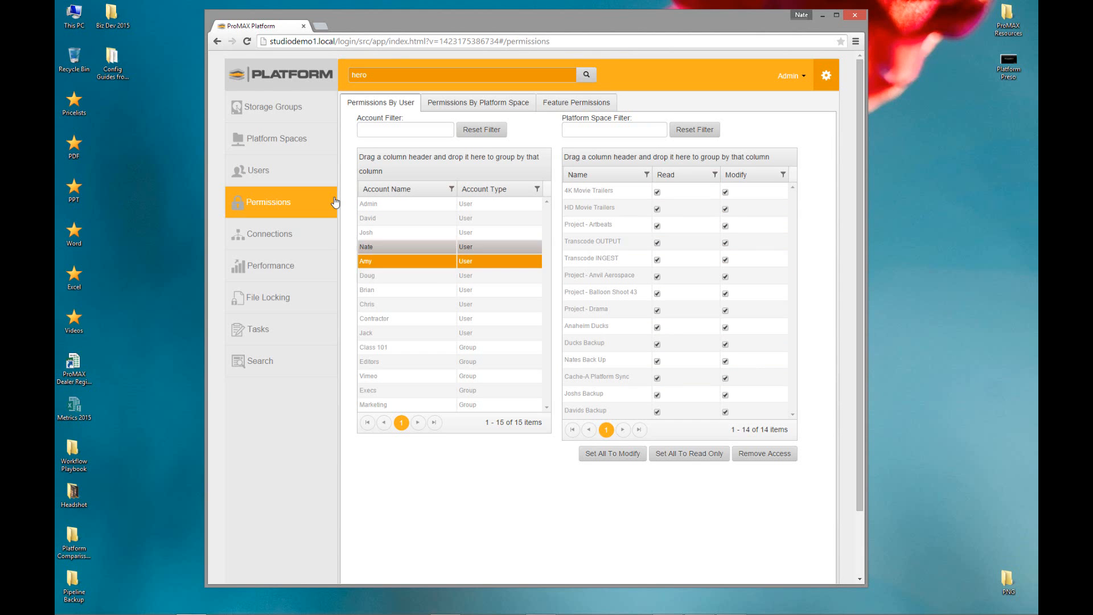
{"action": "left_click", "coordinate": [399, 232]}
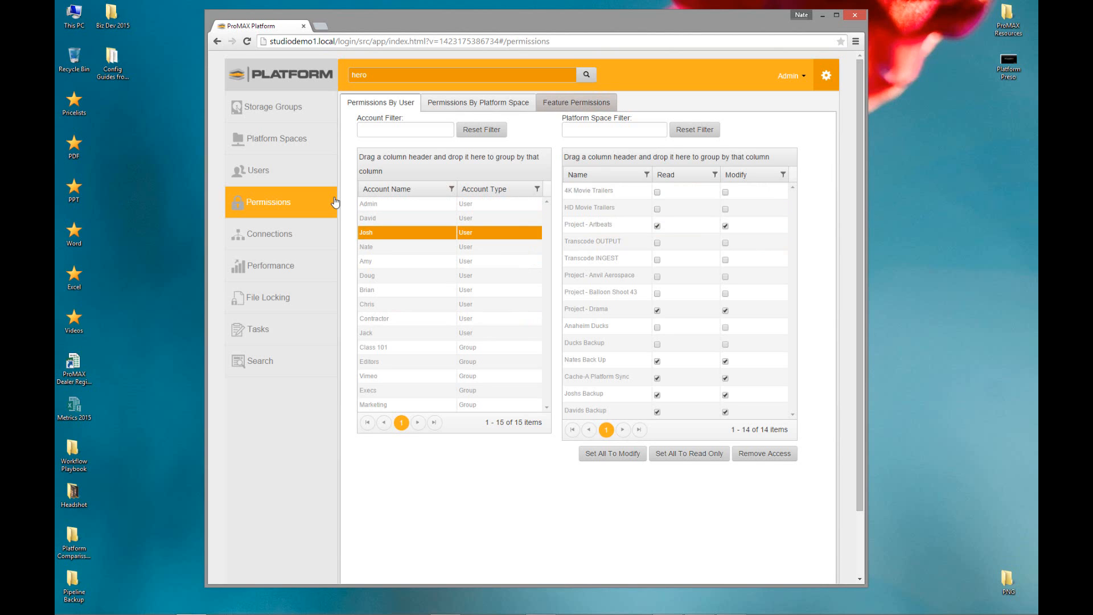
Step: Examine the feature permissions assigned to two of the user accounts
{"action": "left_click", "coordinate": [576, 103]}
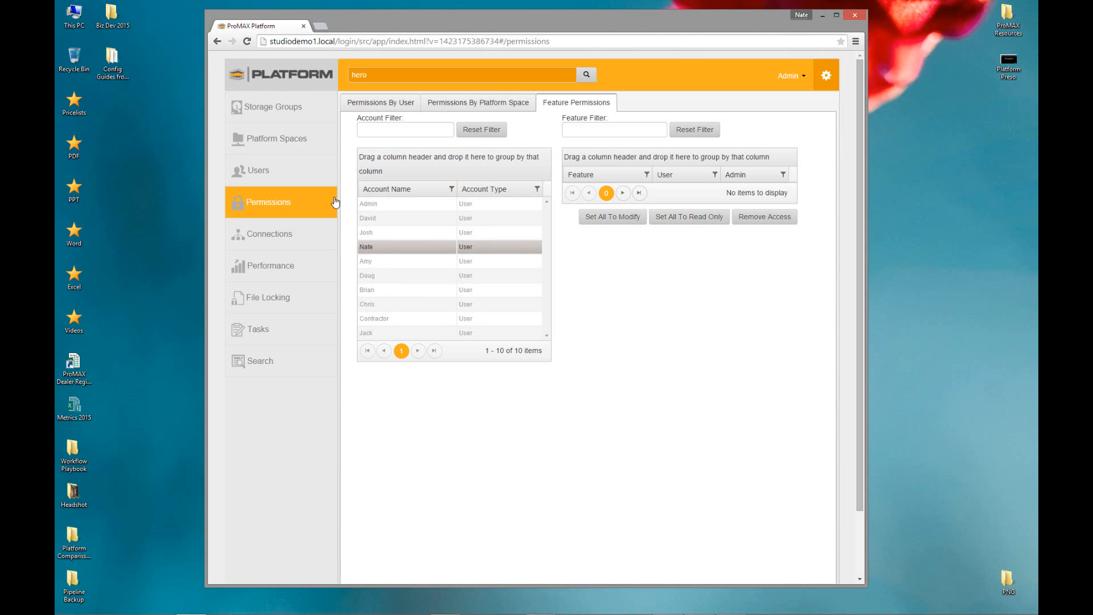
{"action": "left_click", "coordinate": [399, 246]}
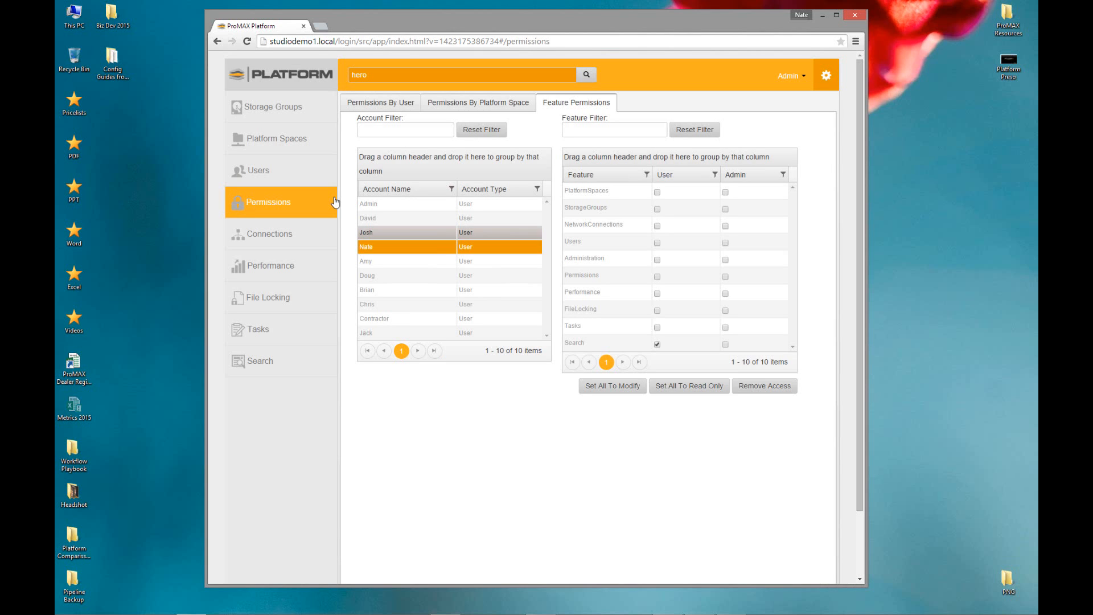
{"action": "left_click", "coordinate": [398, 232]}
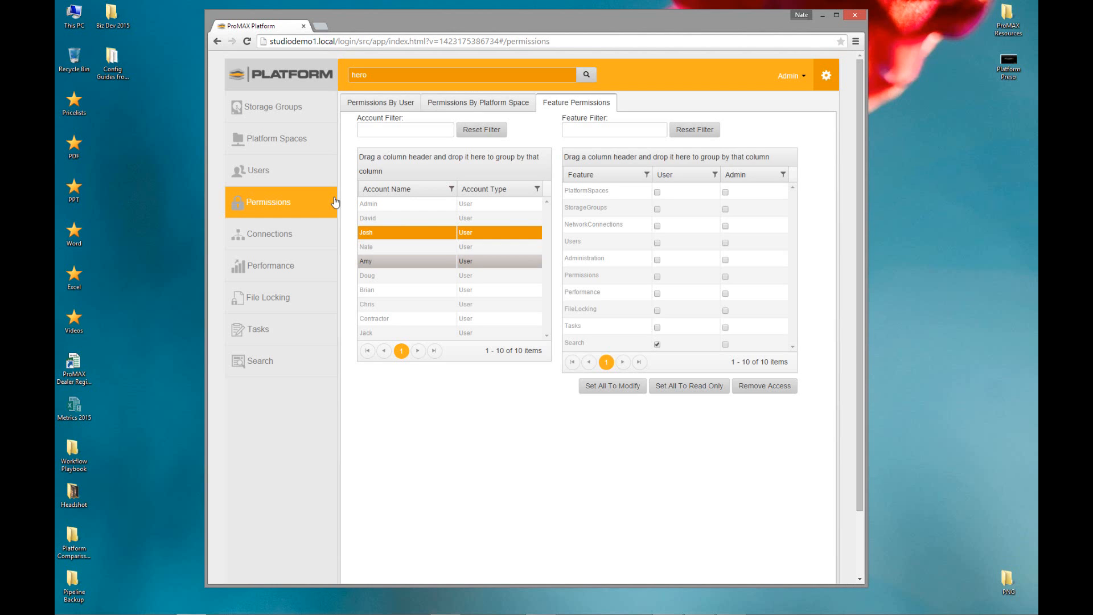
Step: Compare the feature permissions of the Admin account with those of two other user accounts
{"action": "left_click", "coordinate": [398, 260]}
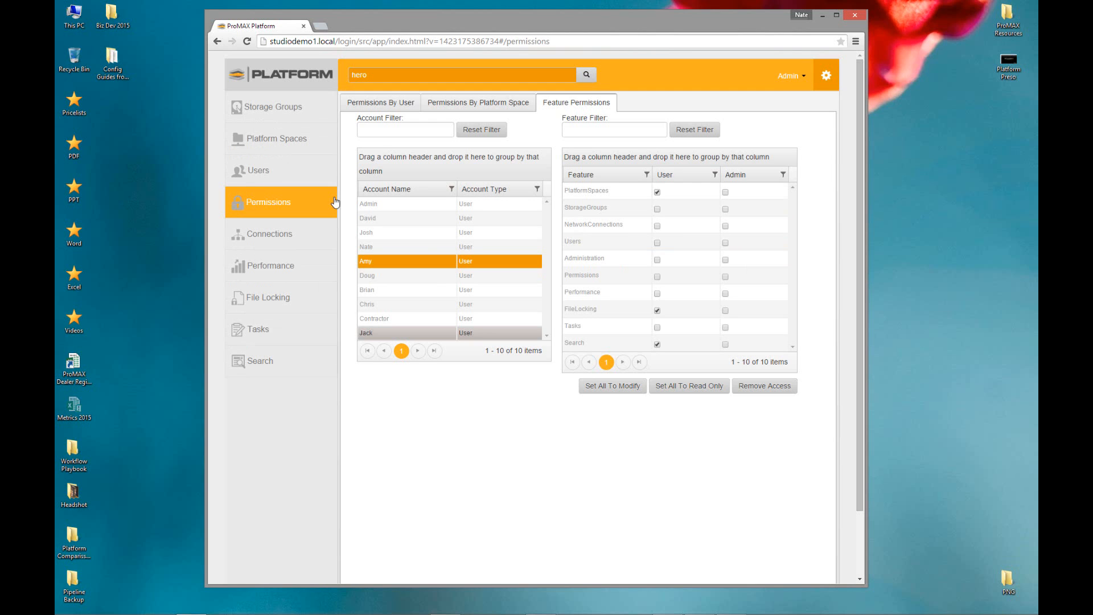
{"action": "left_click", "coordinate": [399, 204]}
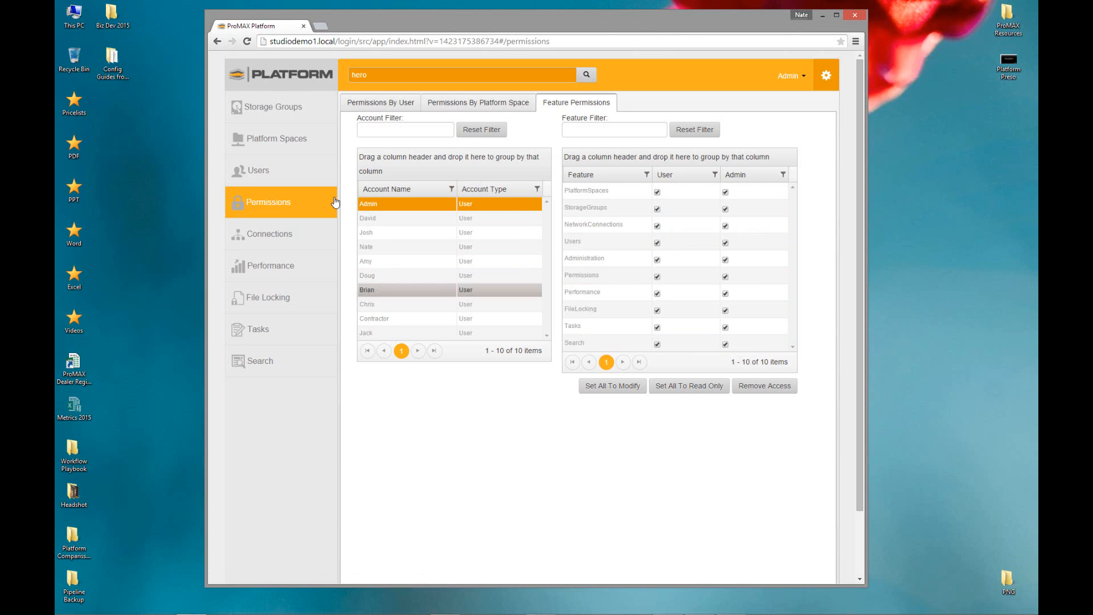
{"action": "left_click", "coordinate": [399, 333]}
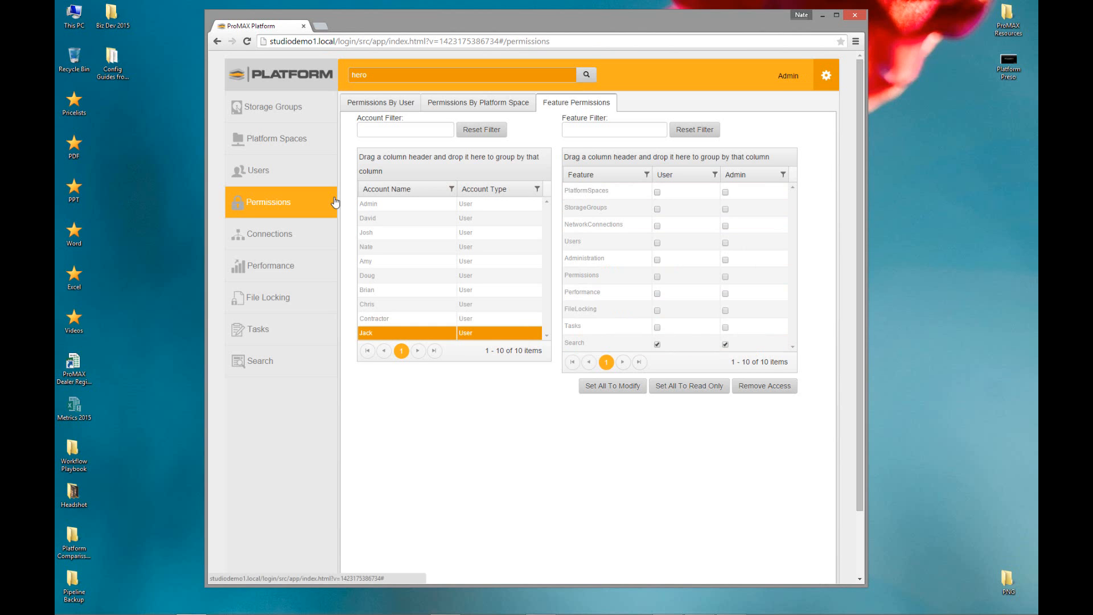
Step: Log the Admin account out of the Platform and dismount all Platform Spaces
{"action": "left_click", "coordinate": [789, 76]}
{"action": "left_click", "coordinate": [794, 107]}
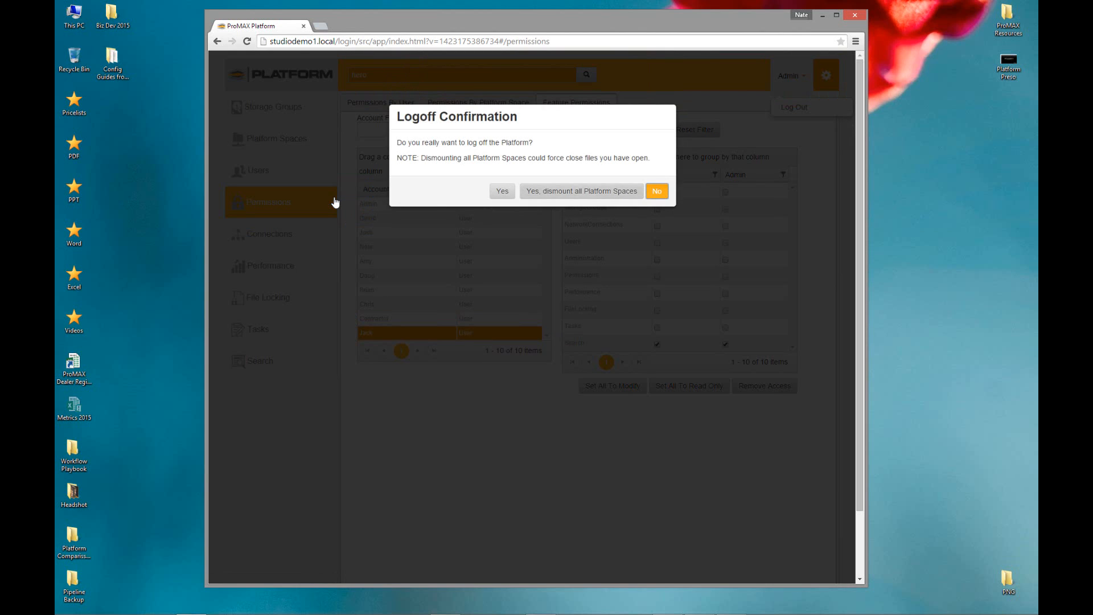
{"action": "left_click", "coordinate": [582, 191]}
{"action": "left_click", "coordinate": [628, 191]}
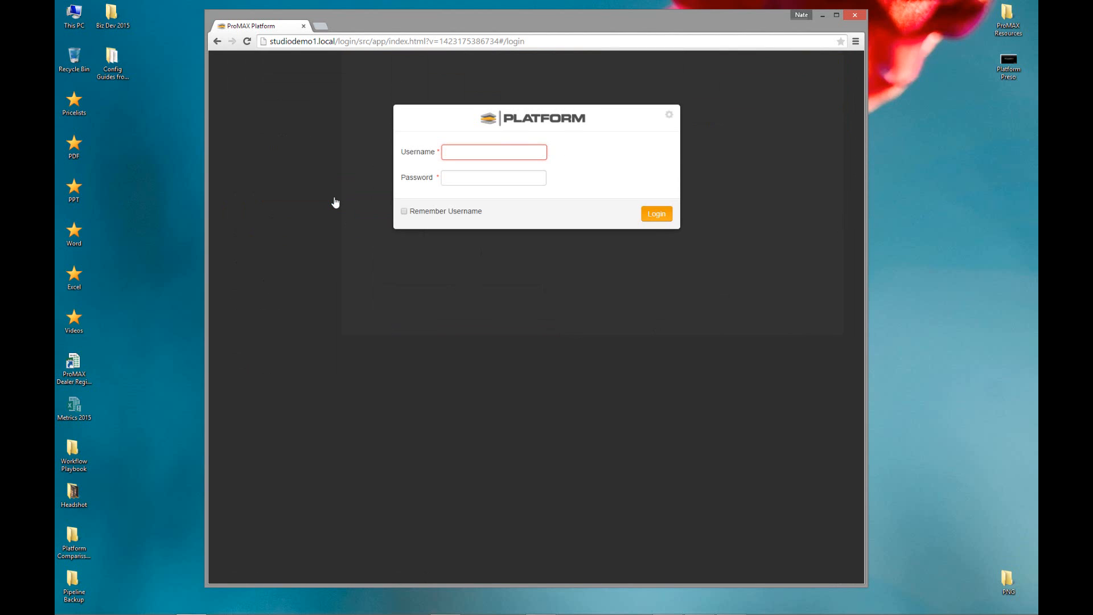
Step: Log in to the account limited to the Search feature by entering its username and account password
{"action": "type", "text": "Jack"}
{"action": "key", "text": "Tab"}
{"action": "type", "text": "••••"}
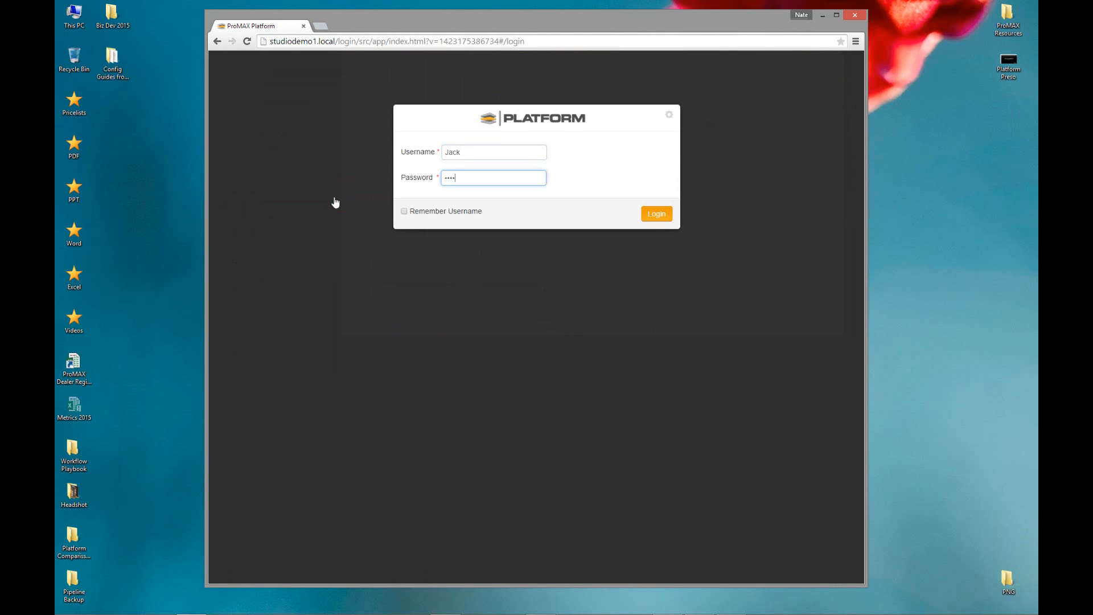
{"action": "key", "text": "Return"}
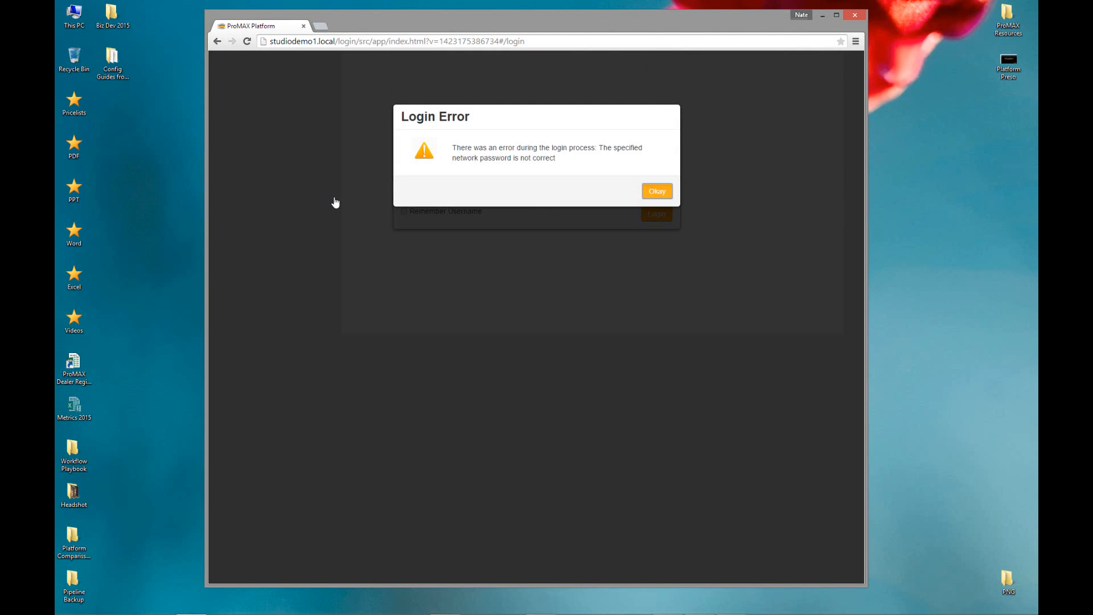
{"action": "key", "text": "Return"}
{"action": "key", "text": "Tab"}
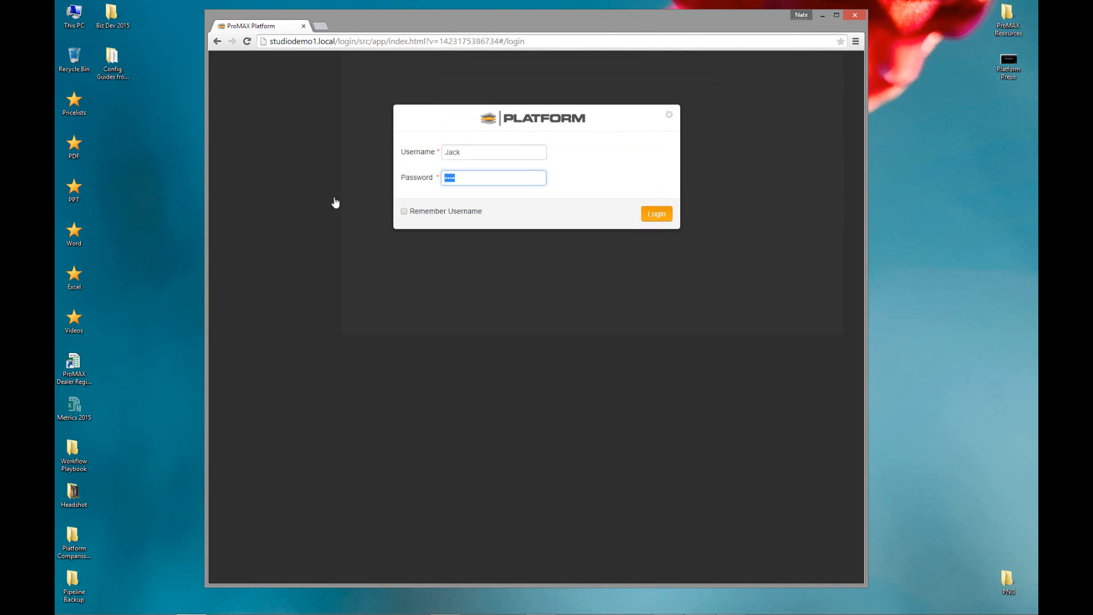
{"action": "type", "text": "••••"}
{"action": "key", "text": "Return"}
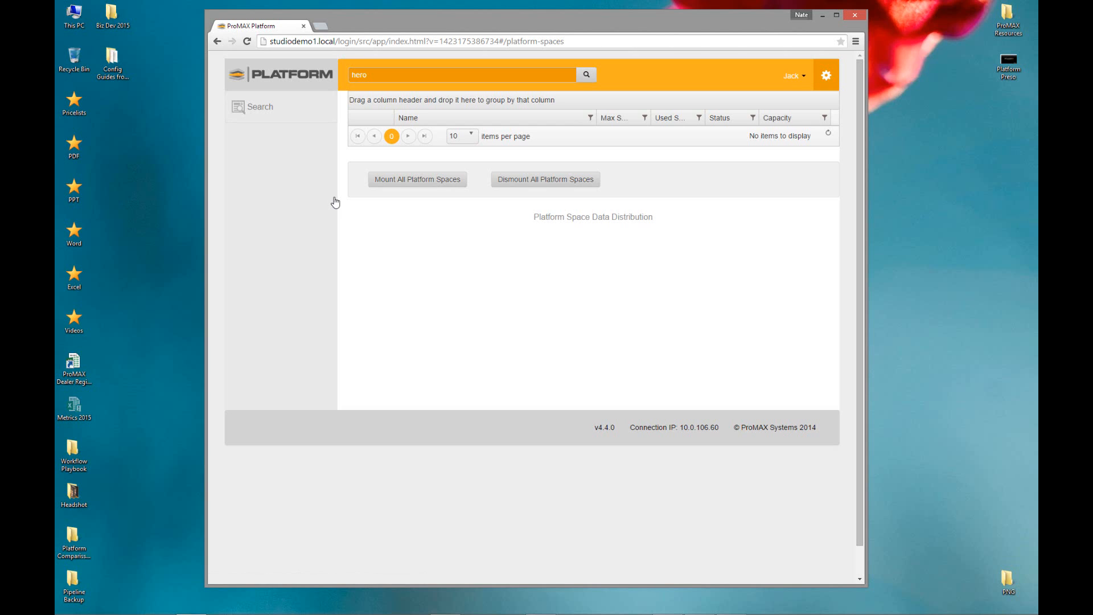
Step: Search the Platform assets for "gopro"
{"action": "key", "text": "Tab"}
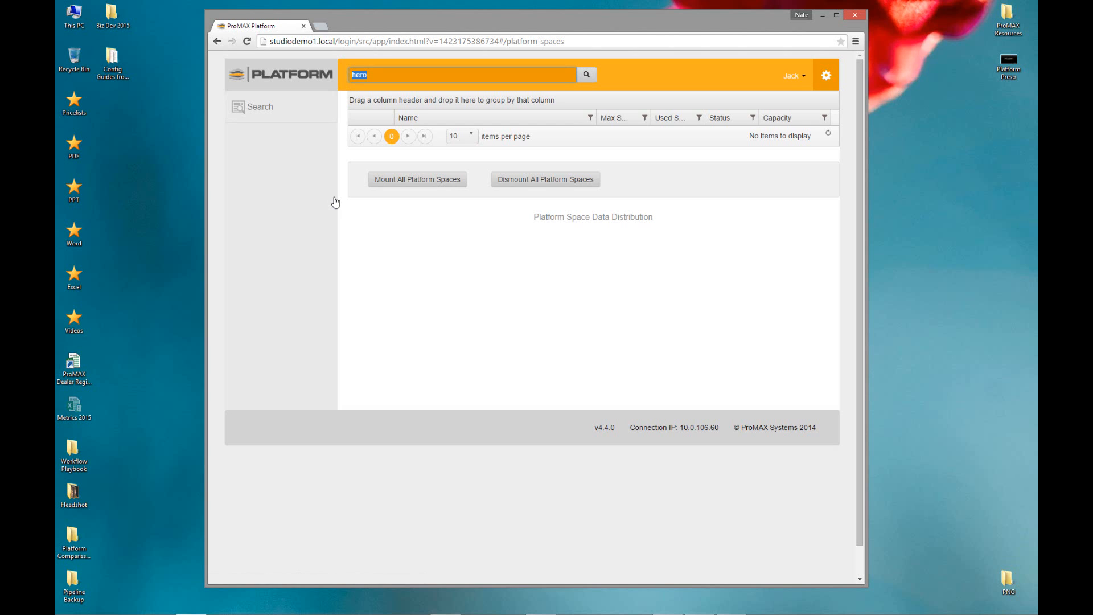
{"action": "type", "text": "gopro"}
{"action": "key", "text": "Return"}
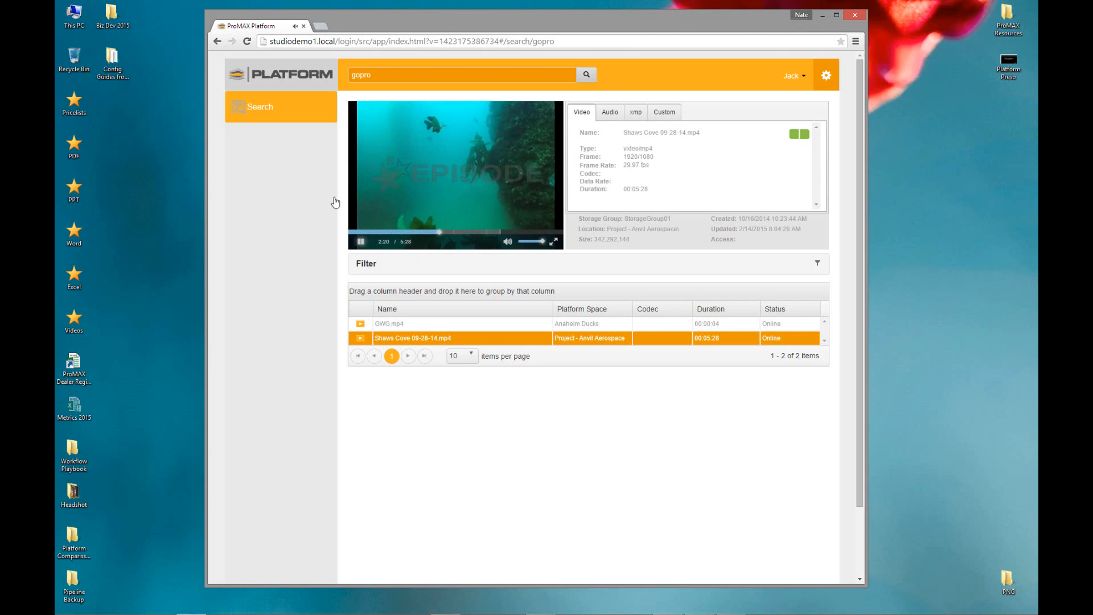
Step: Pause the Shaws Cove 09-28-14.mp4 preview and change its custom Product metadata to "Hero4 - Yes use this one"
{"action": "left_click", "coordinate": [360, 241]}
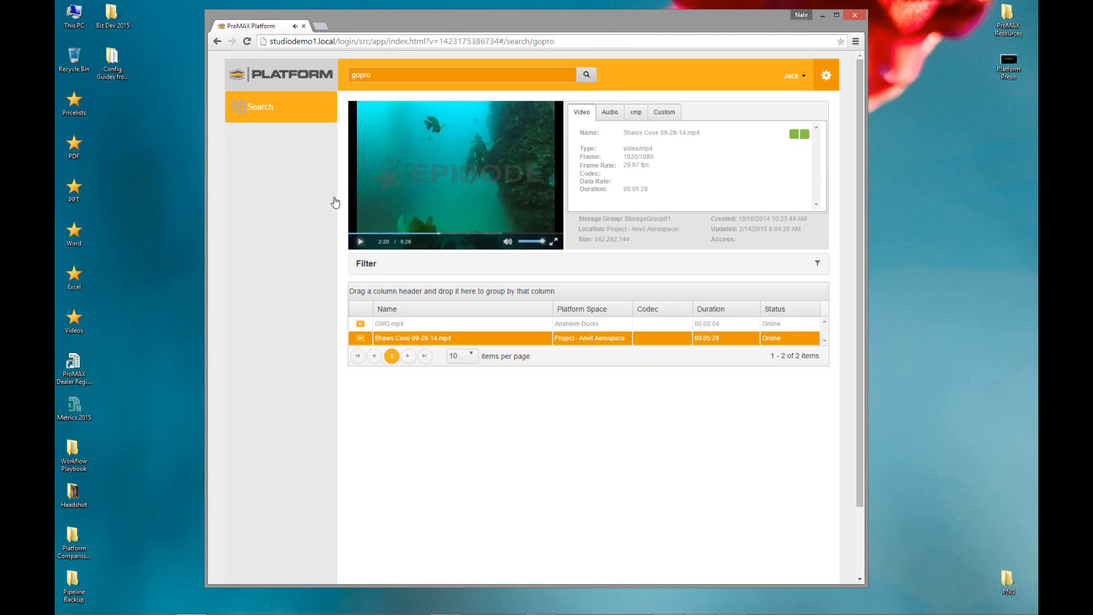
{"action": "left_click", "coordinate": [663, 112]}
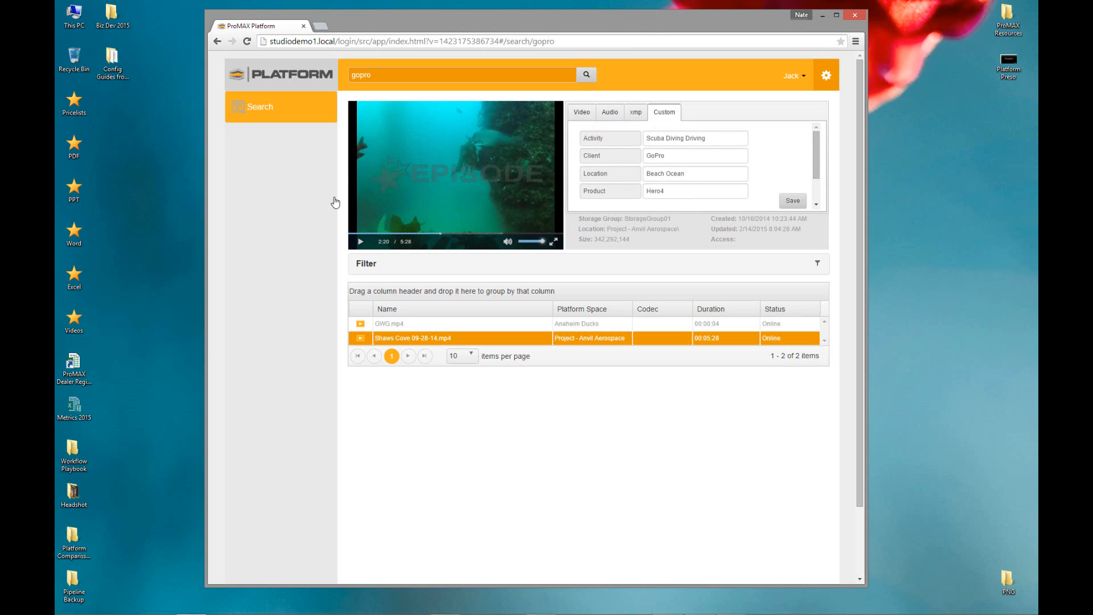
{"action": "left_click", "coordinate": [695, 191]}
{"action": "type", "text": "- "}
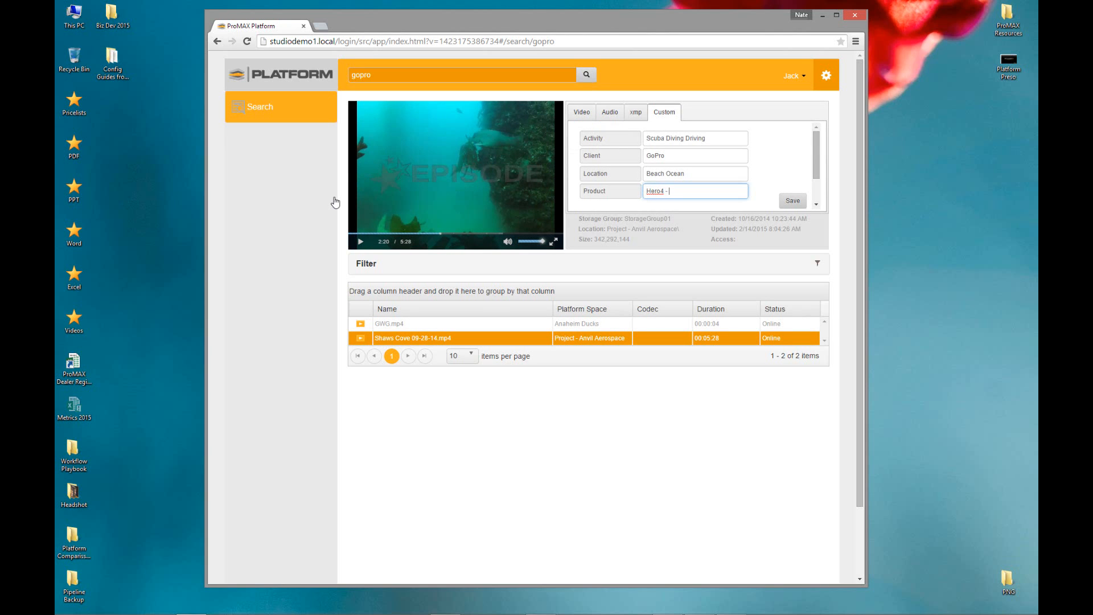
{"action": "type", "text": "Yes use this one"}
Step: Log the search-only user out of the Platform and dismount all Platform Spaces
{"action": "left_click", "coordinate": [795, 75]}
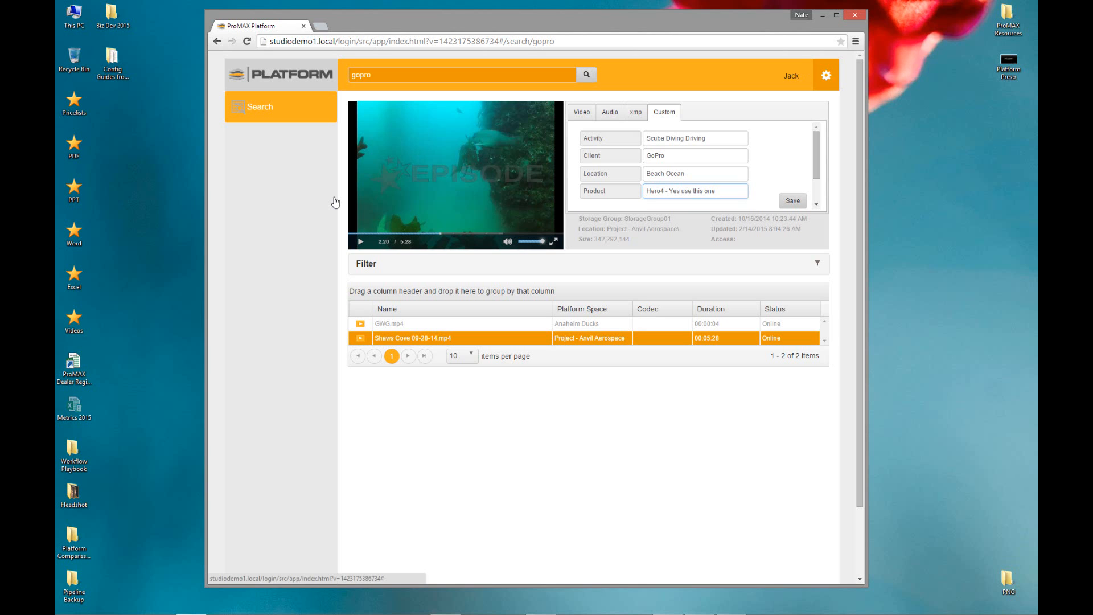
{"action": "left_click", "coordinate": [799, 107]}
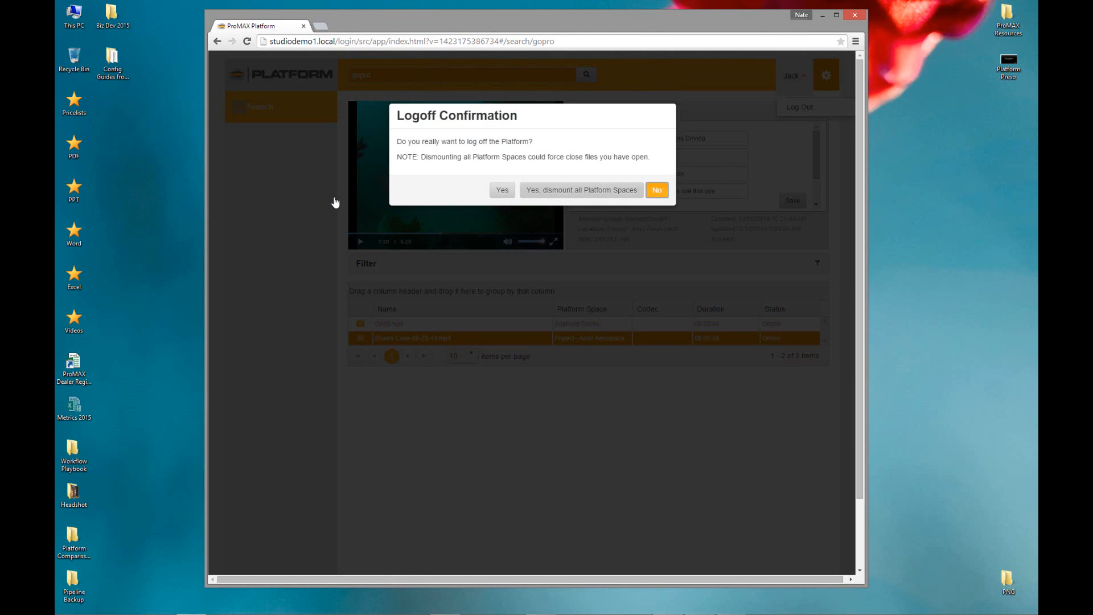
{"action": "left_click", "coordinate": [581, 190]}
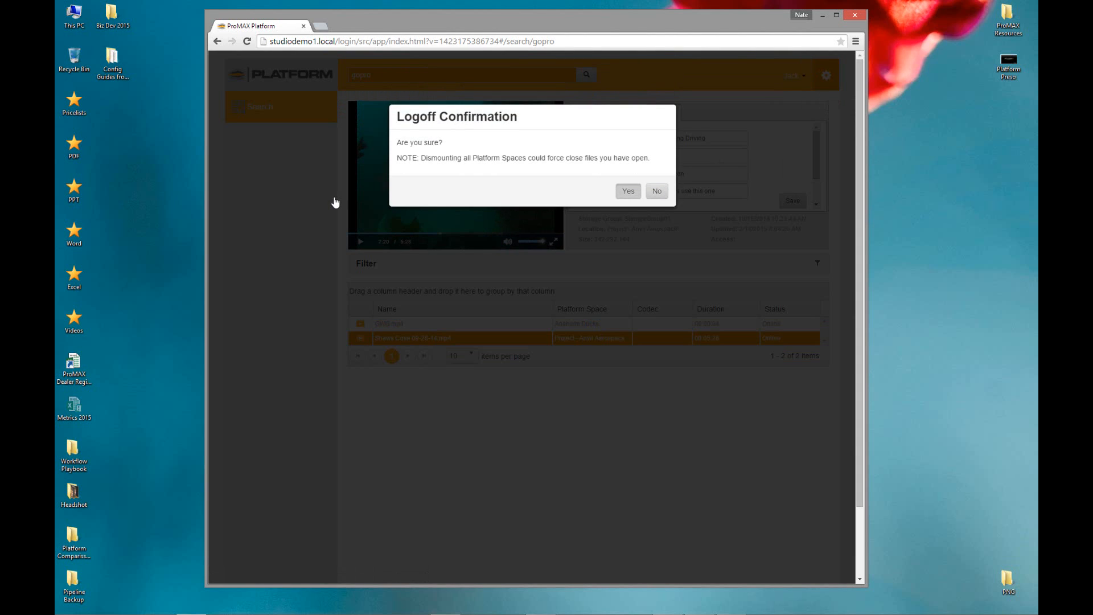
{"action": "left_click", "coordinate": [628, 191]}
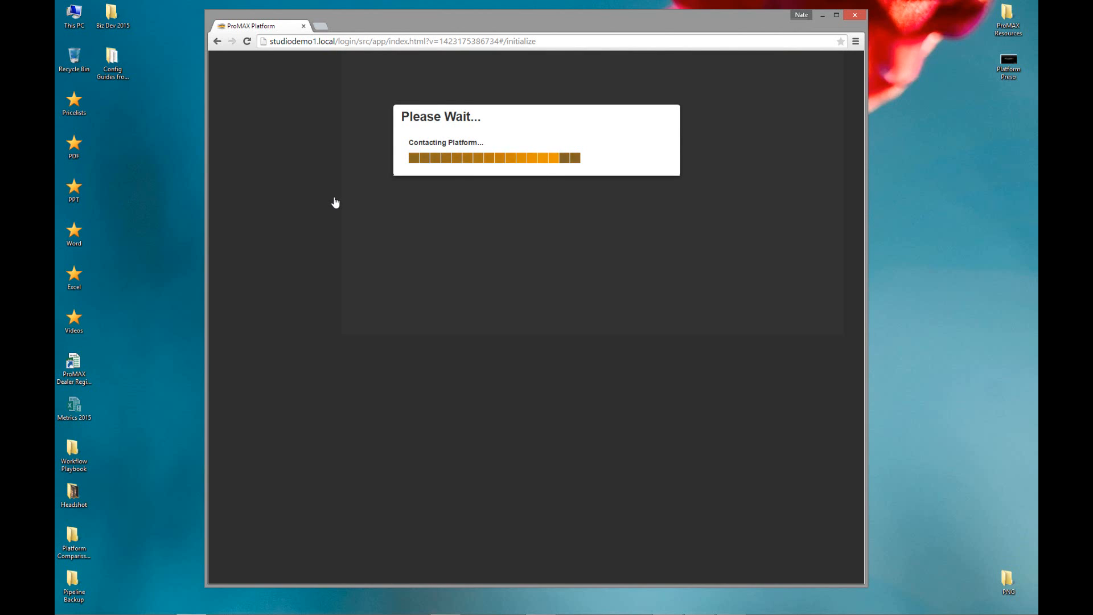
Step: Log back in as Admin by entering the username and the account password
{"action": "type", "text": "Admin"}
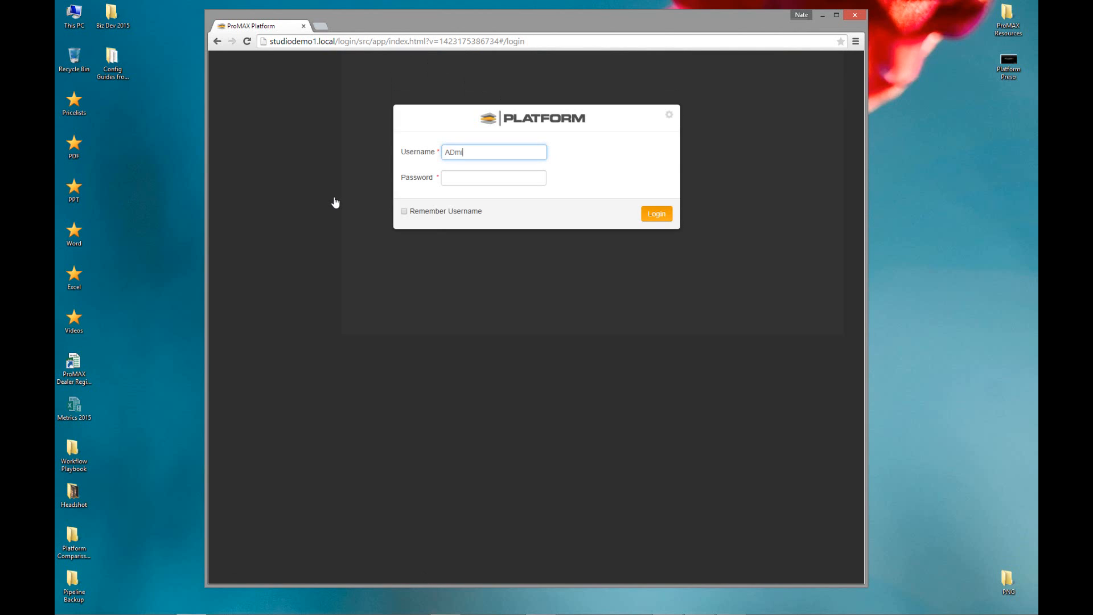
{"action": "key", "text": "Tab"}
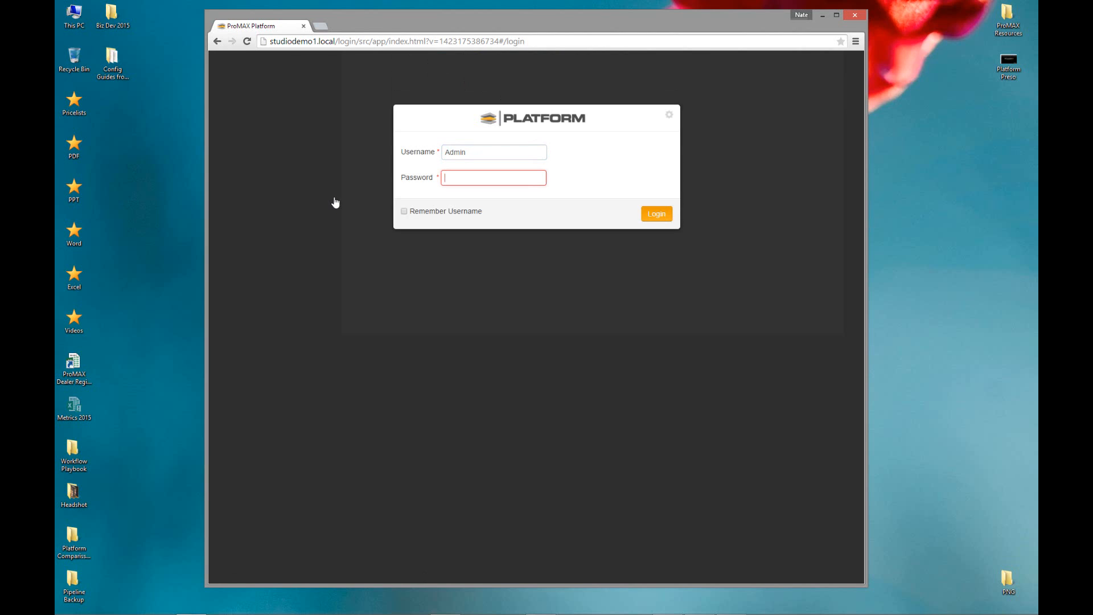
{"action": "type", "text": "*********"}
{"action": "key", "text": "Return"}
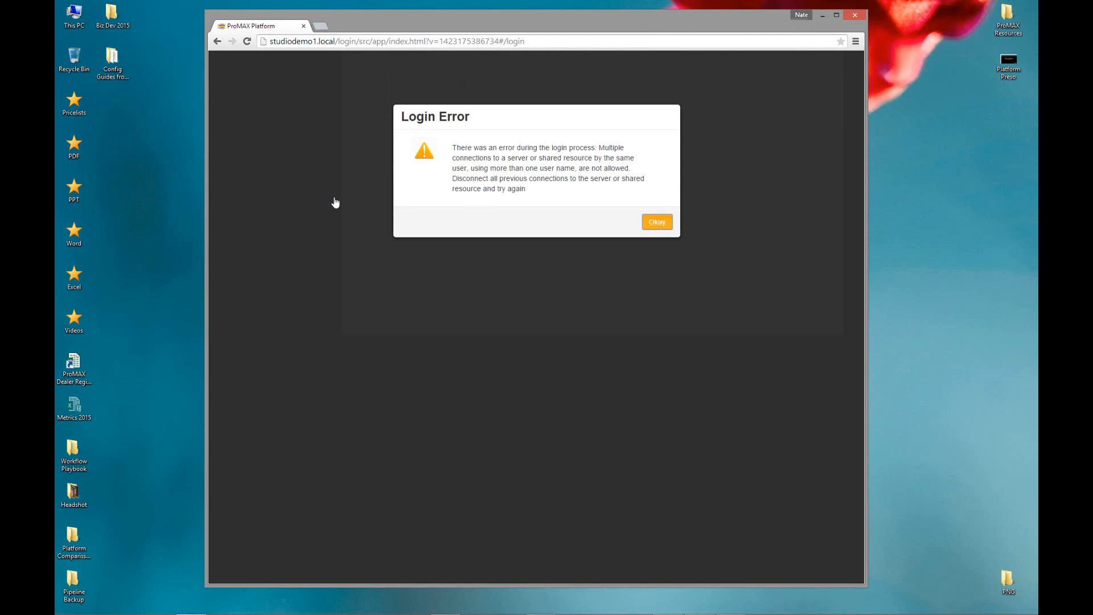
{"action": "key", "text": "Return"}
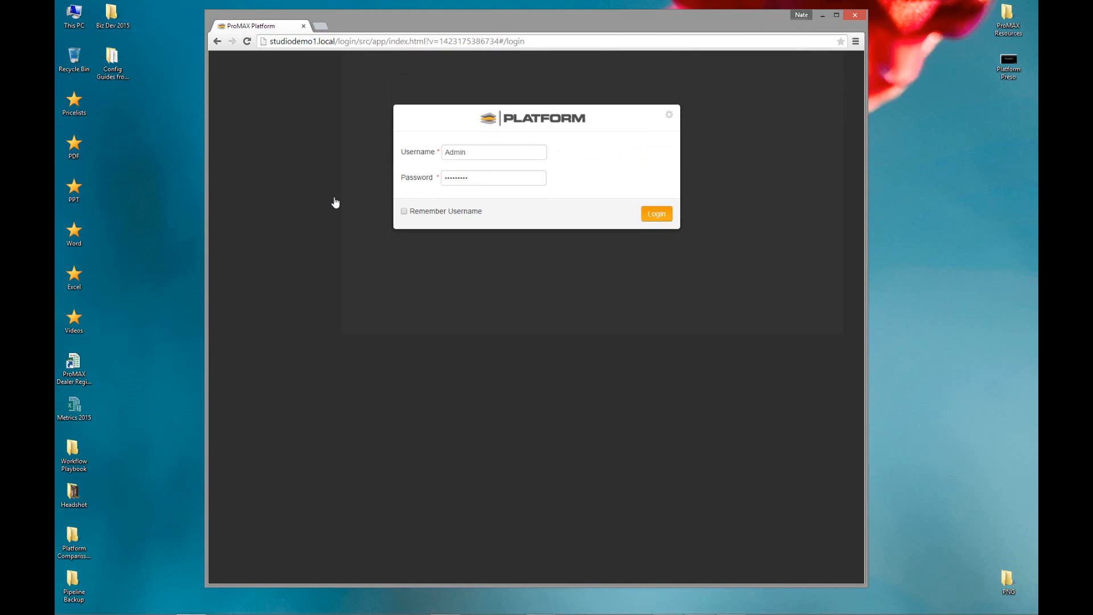
{"action": "key", "text": "ctrl+a"}
{"action": "type", "text": "••••••"}
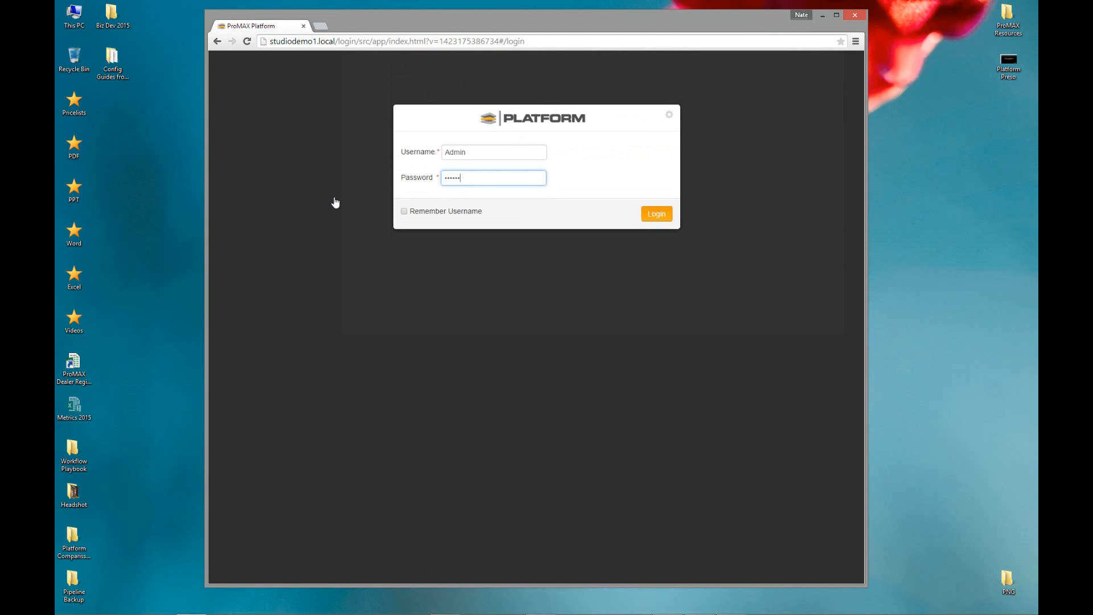
{"action": "type", "text": "•••"}
{"action": "key", "text": "Return"}
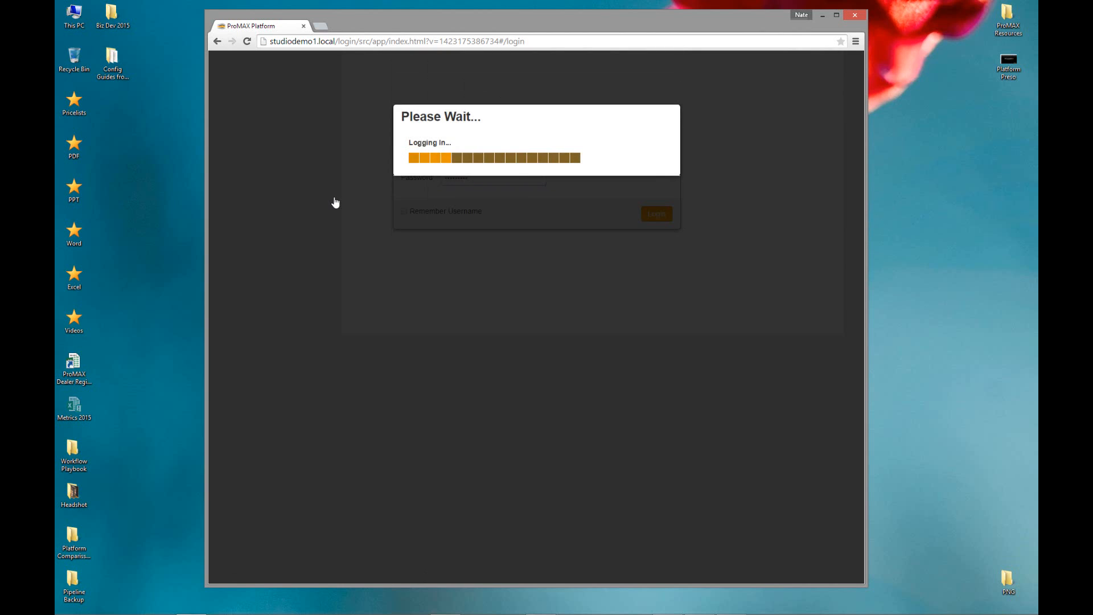